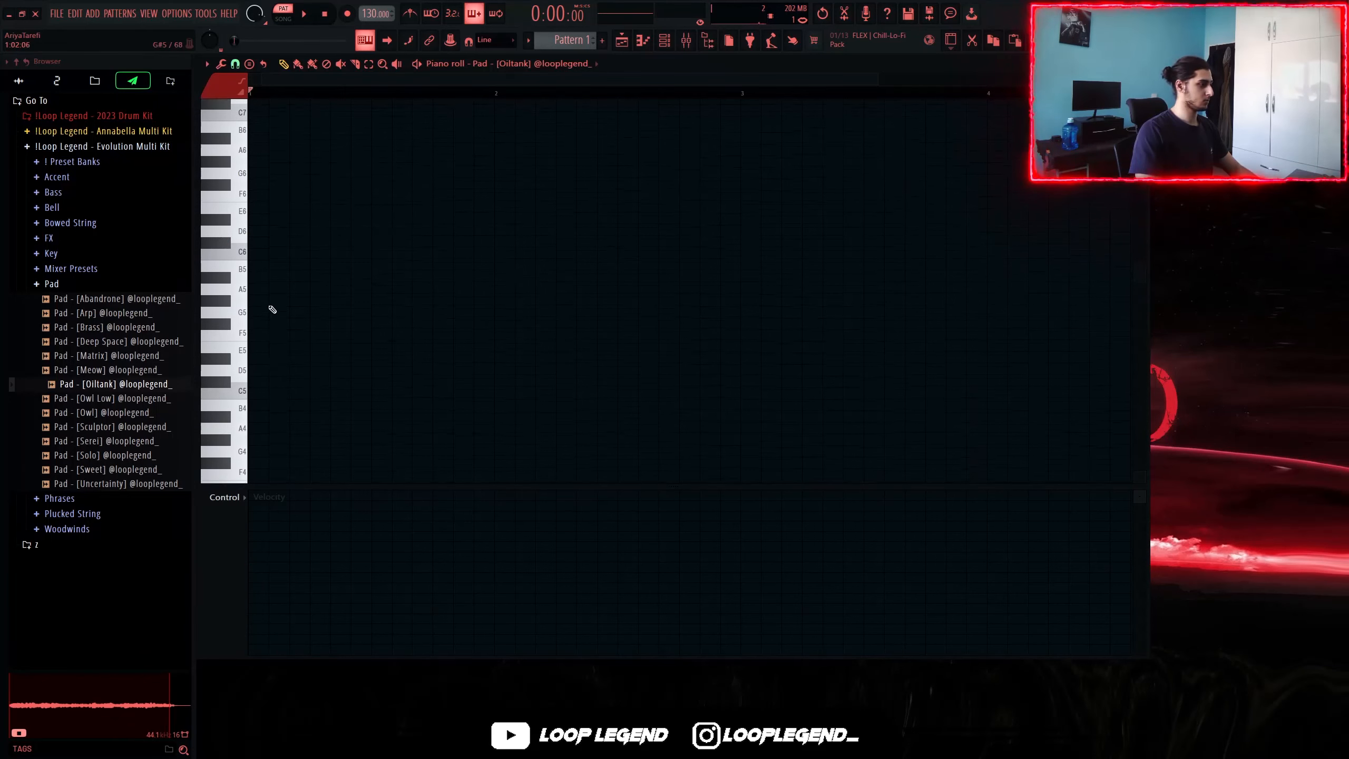
# Set the tempo to 144 and place B4 and B5 notes, each one bar long, at the start of the Oiltank pad pattern
pyautogui.moveTo(255, 374); pyautogui.dragTo(244, 384)
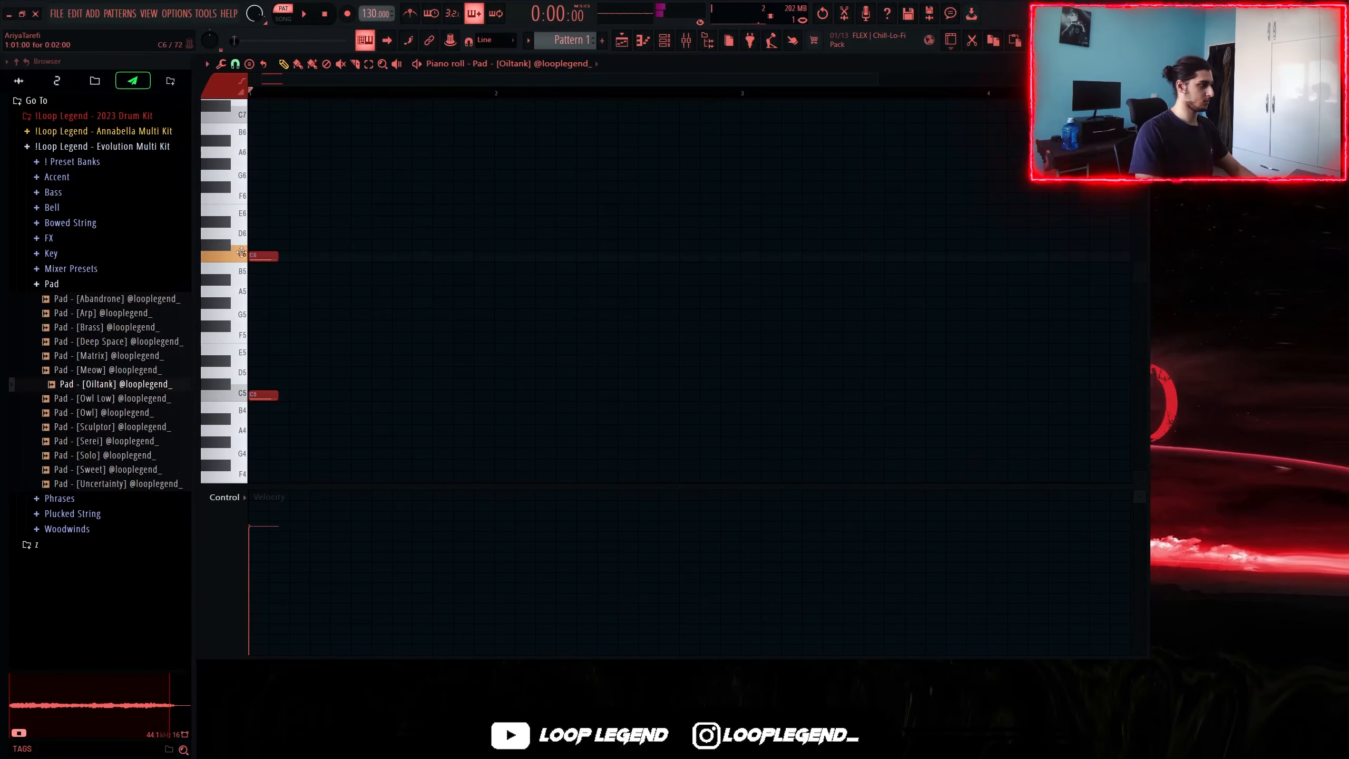
pyautogui.moveTo(263, 220); pyautogui.dragTo(256, 444)
pyautogui.scroll(-2, 277, 298)
pyautogui.scroll(-1, 278, 231)
pyautogui.press('space')
pyautogui.moveTo(276, 231); pyautogui.dragTo(454, 219)
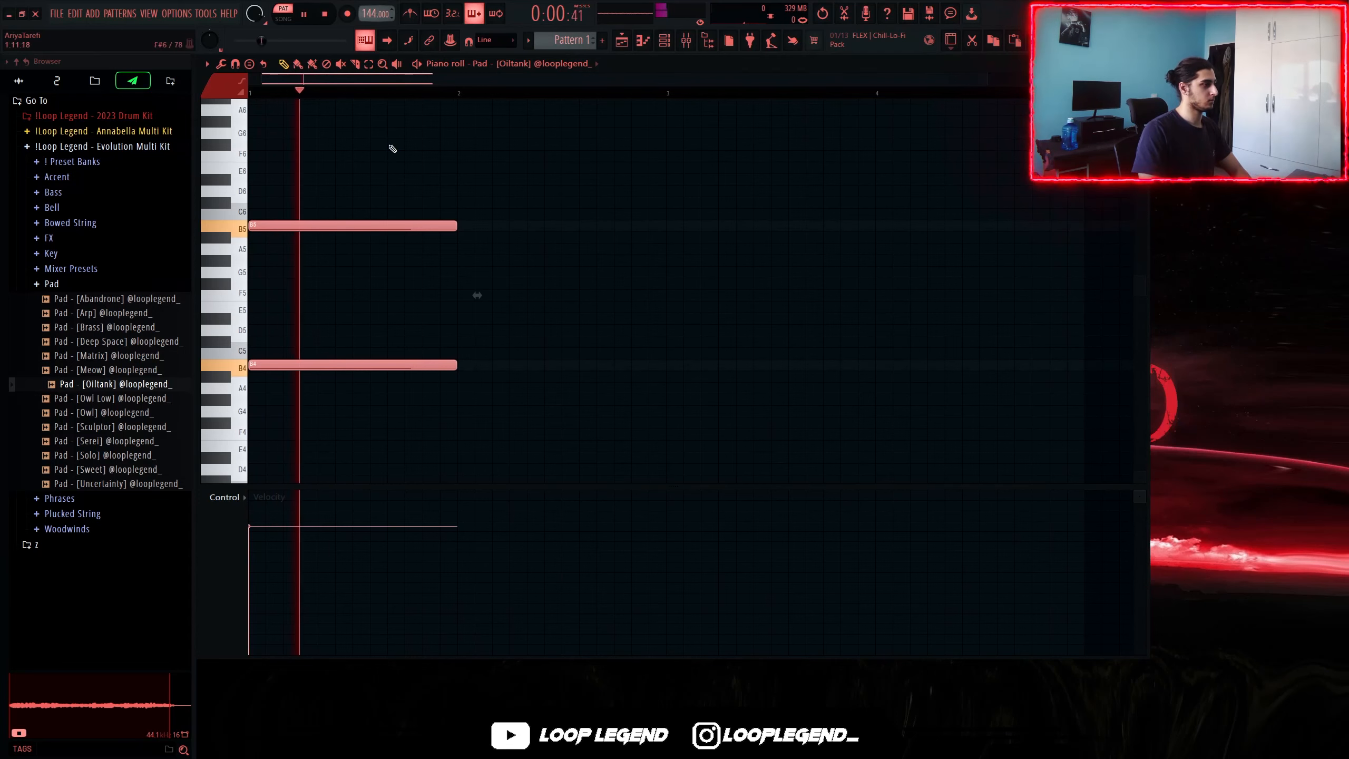
pyautogui.scroll(2, 289, 253)
pyautogui.moveTo(271, 272); pyautogui.dragTo(239, 274)
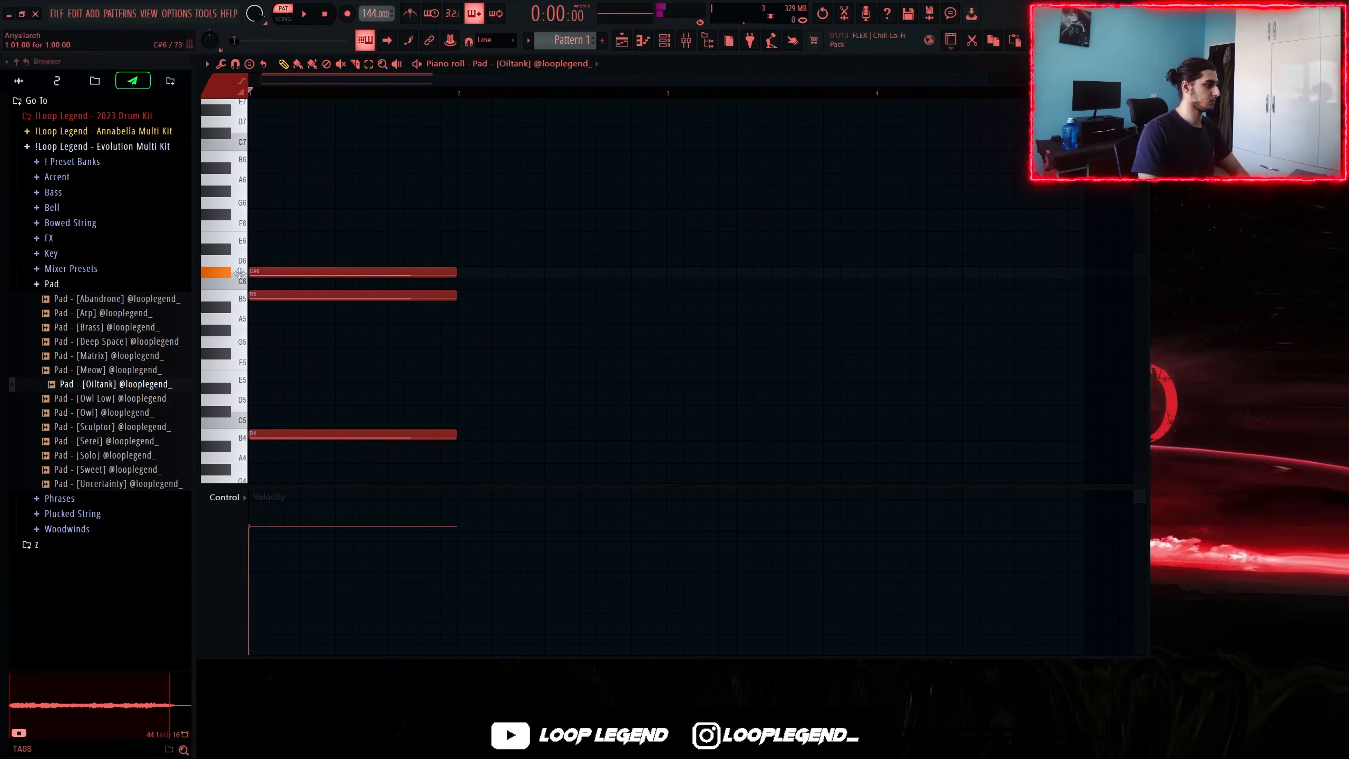
pyautogui.keyDown('ctrl'); pyautogui.click(292, 273); pyautogui.keyUp('ctrl')
pyautogui.hotkey('ctrl', 'Up')
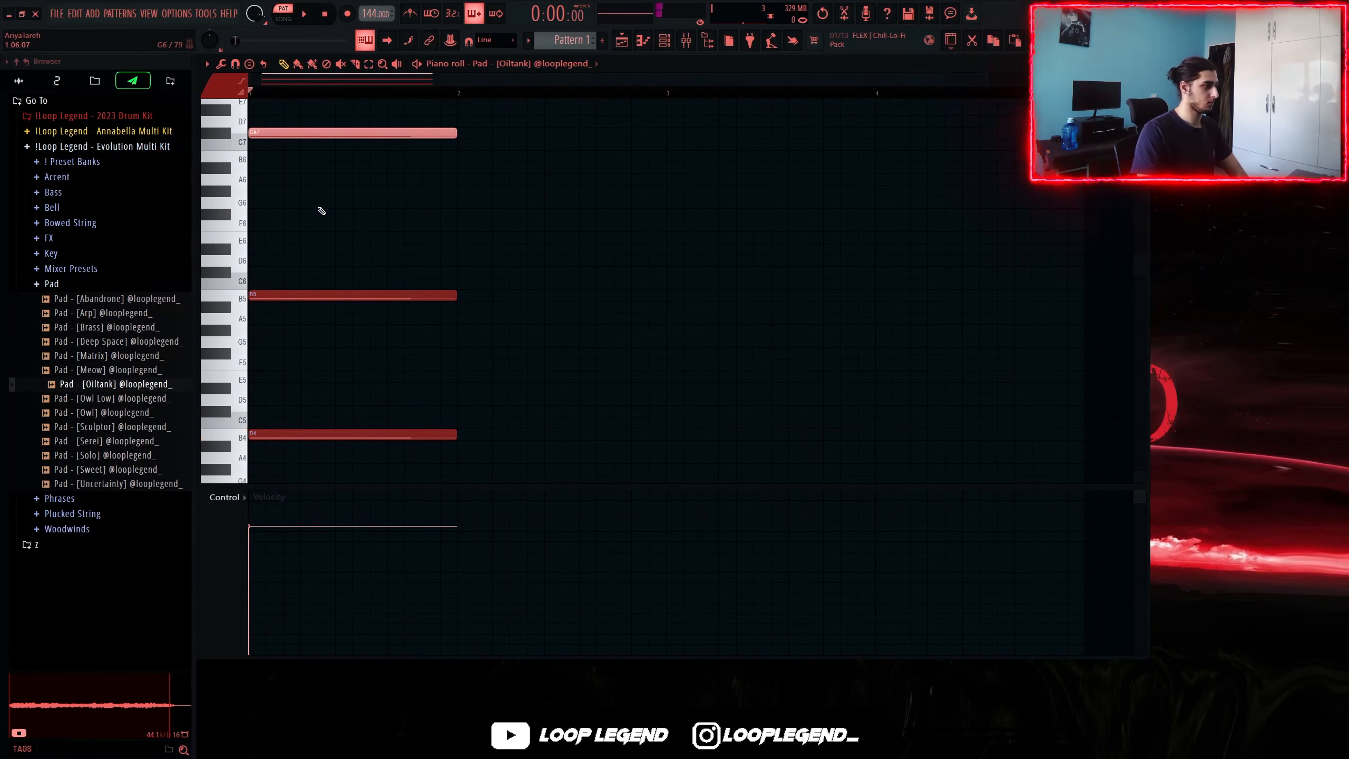
pyautogui.hotkey('ctrl', 'Down')
pyautogui.hotkey('ctrl', 'Down')
pyautogui.press('space')
pyautogui.rightClick(437, 414)
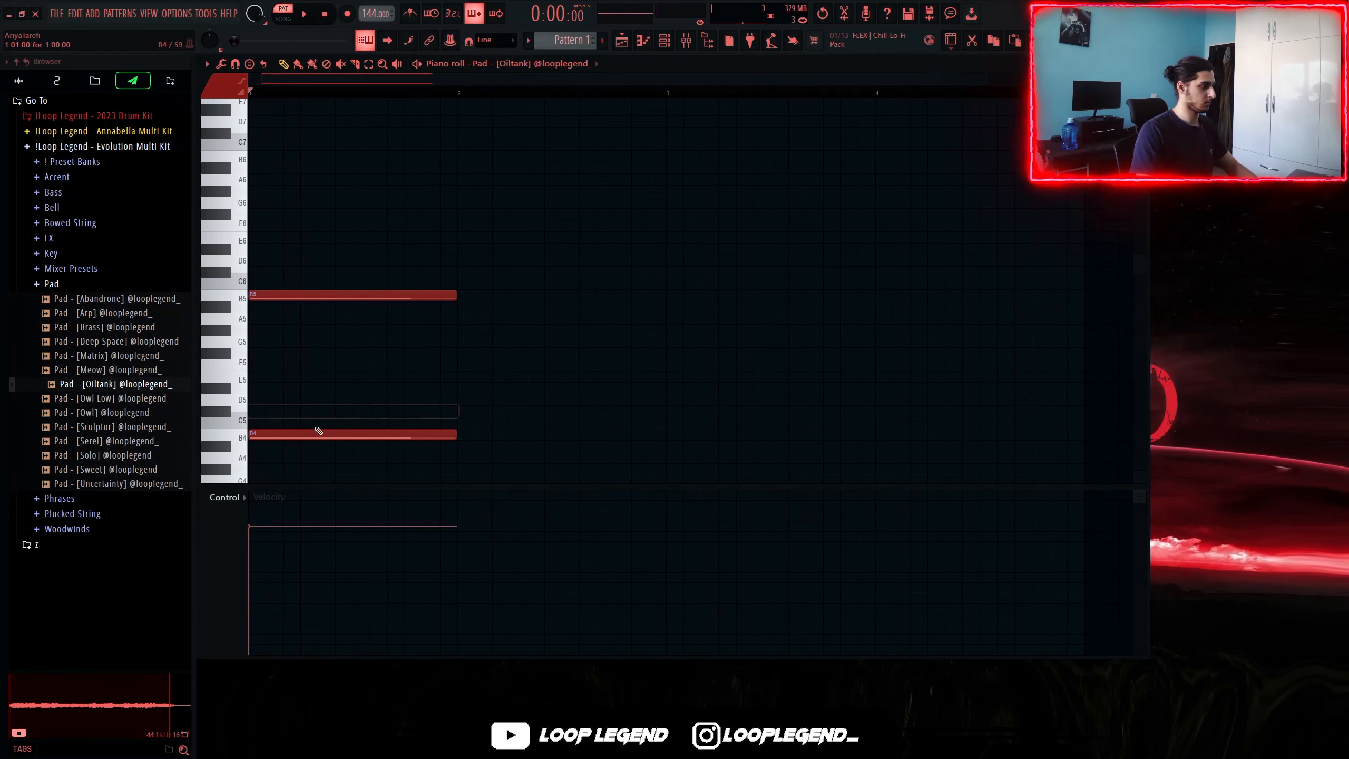
# Add a short C#5 note on beat 2 of bar 1, followed directly by an equally short D5 note
pyautogui.click(308, 413)
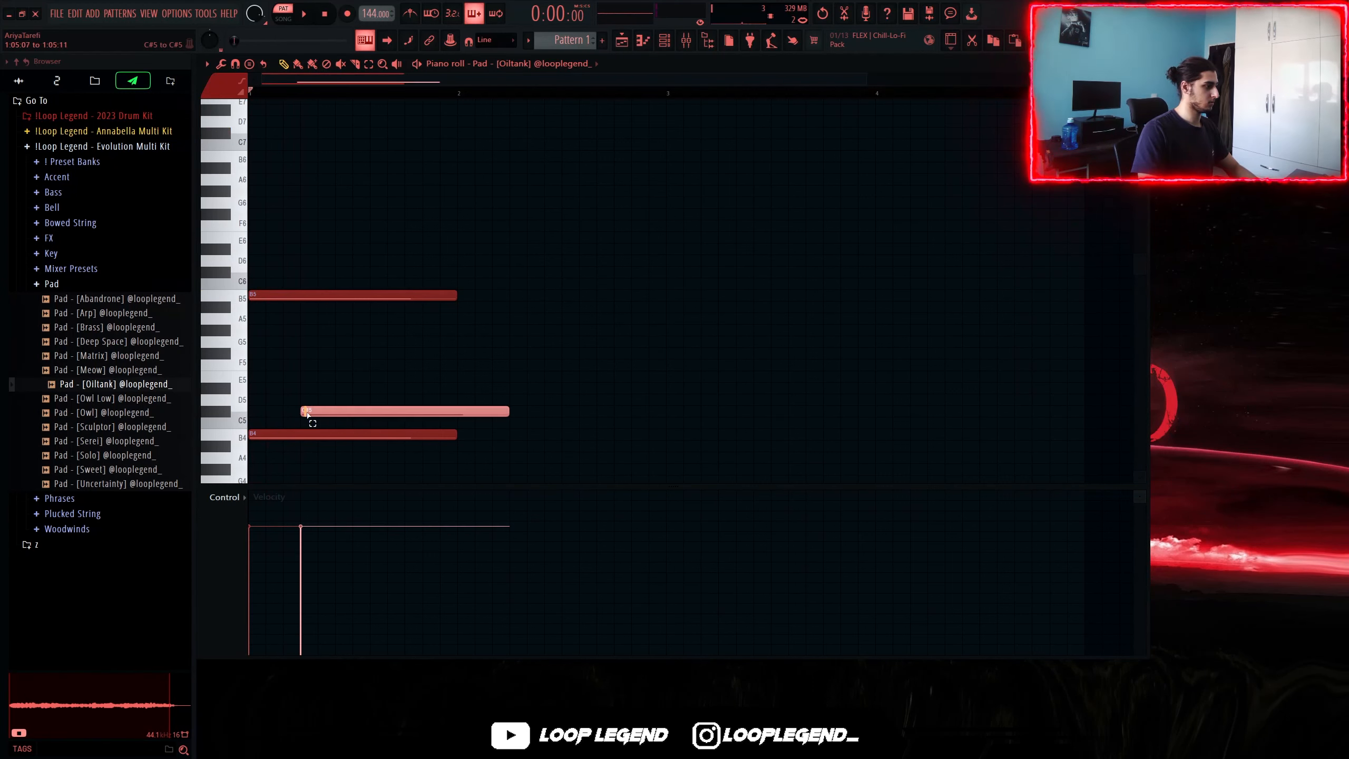
pyautogui.moveTo(507, 413)
pyautogui.mouseDown()
pyautogui.moveTo(317, 413)
pyautogui.moveTo(341, 399)
pyautogui.mouseUp()
pyautogui.click(317, 398)
pyautogui.press('space')
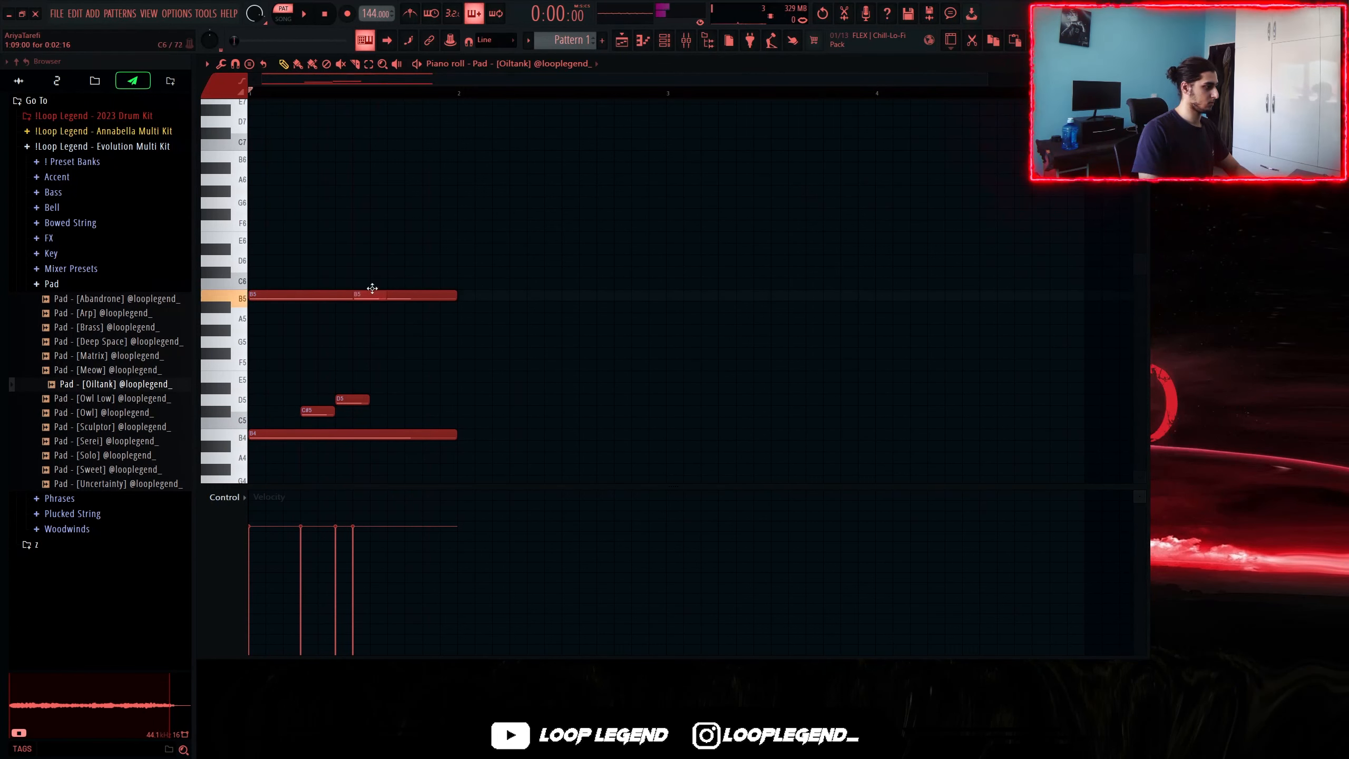
# Replace the full-bar B5 note with two half-bar B5 notes that together fill bar 1
pyautogui.moveTo(388, 273)
pyautogui.mouseDown()
pyautogui.moveTo(450, 275)
pyautogui.moveTo(446, 260)
pyautogui.moveTo(392, 294)
pyautogui.mouseUp()
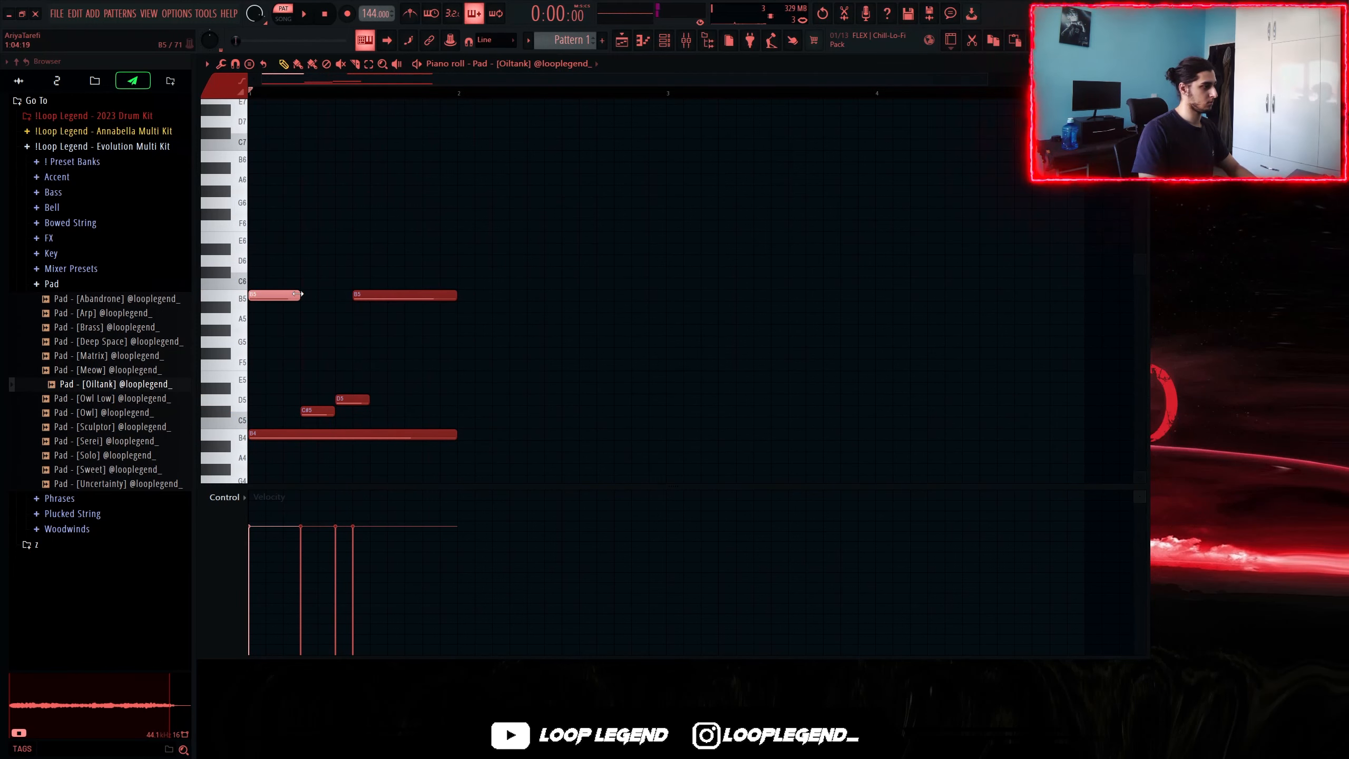
pyautogui.press('space')
pyautogui.click(307, 273)
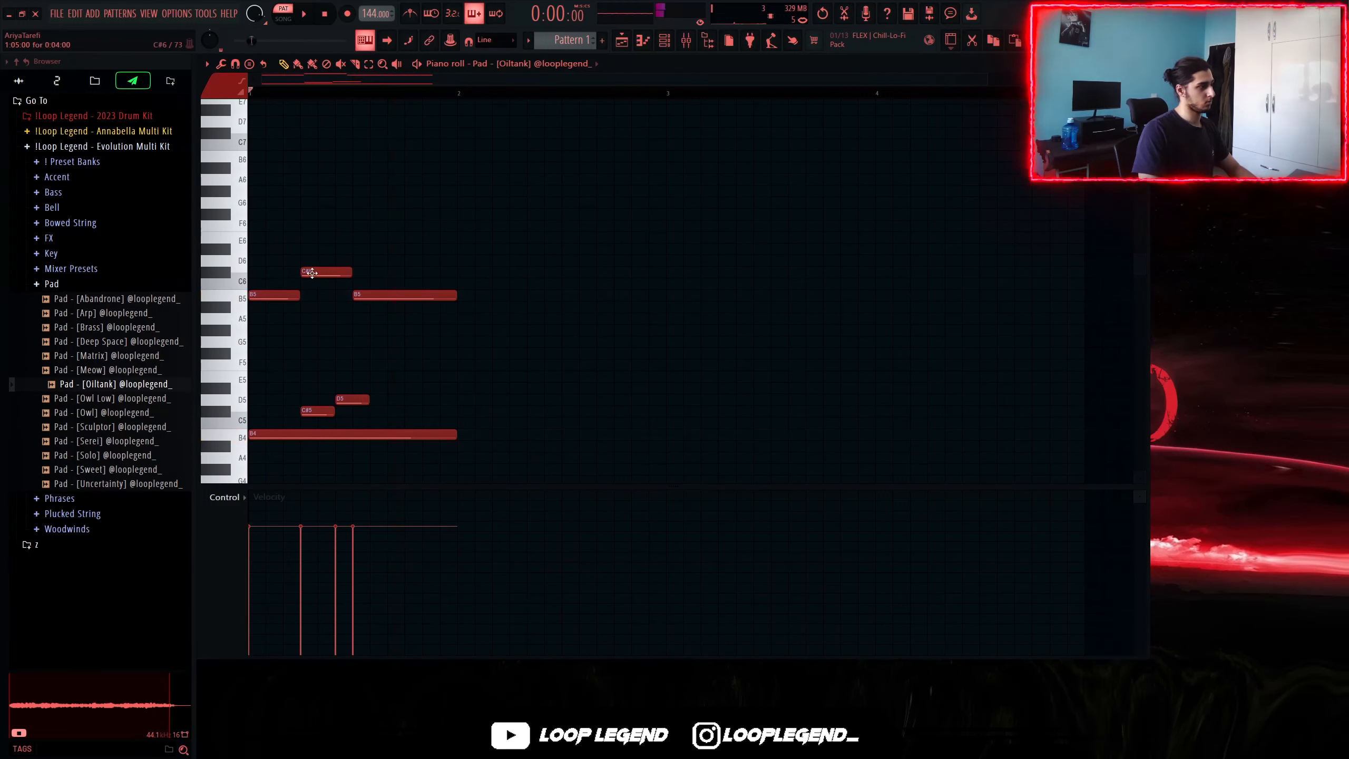
pyautogui.press('space')
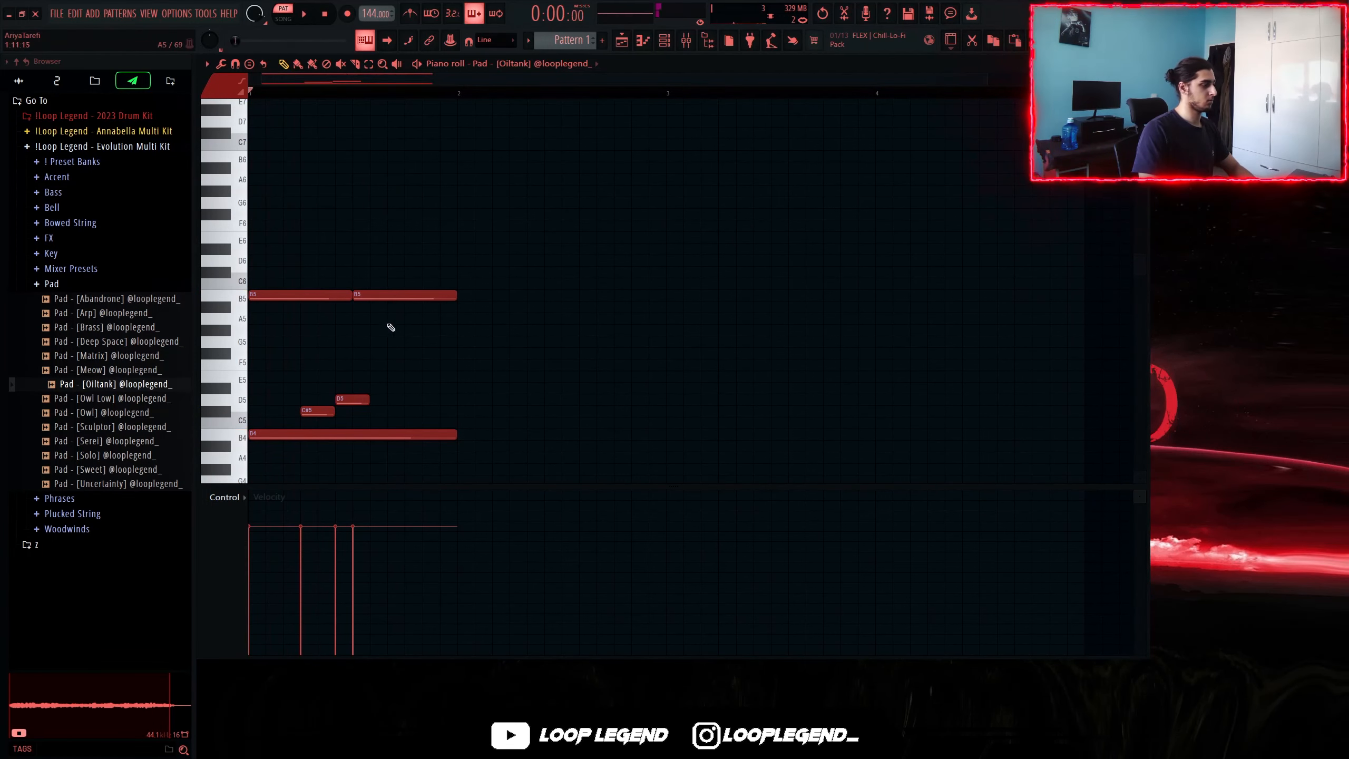
# Transpose all Oiltank notes down one semitone and shrink the velocity lane to enlarge the note area
pyautogui.hotkey('shift', 'Down')
pyautogui.press('space')
pyautogui.scroll(-2, 431, 452)
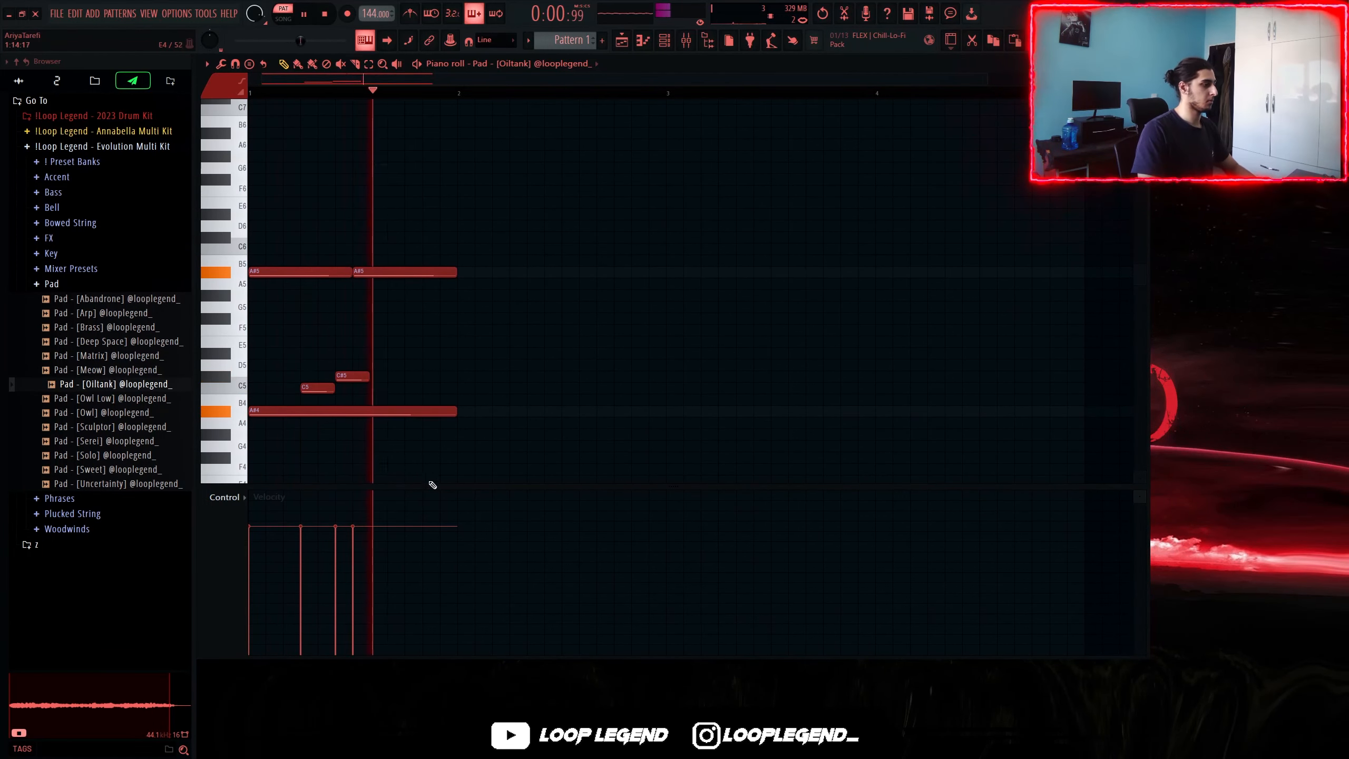
pyautogui.moveTo(450, 487); pyautogui.dragTo(443, 572)
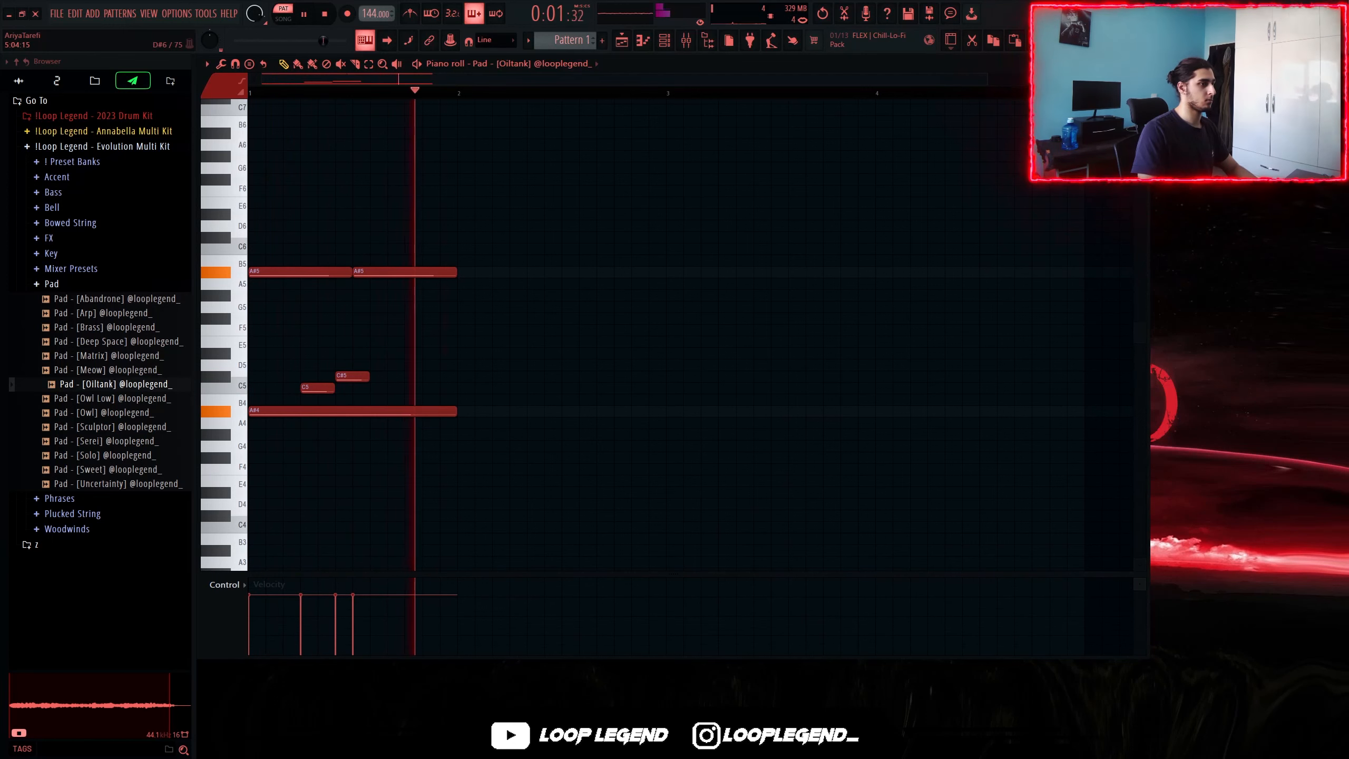
pyautogui.scroll(1, 316, 338)
pyautogui.press('space')
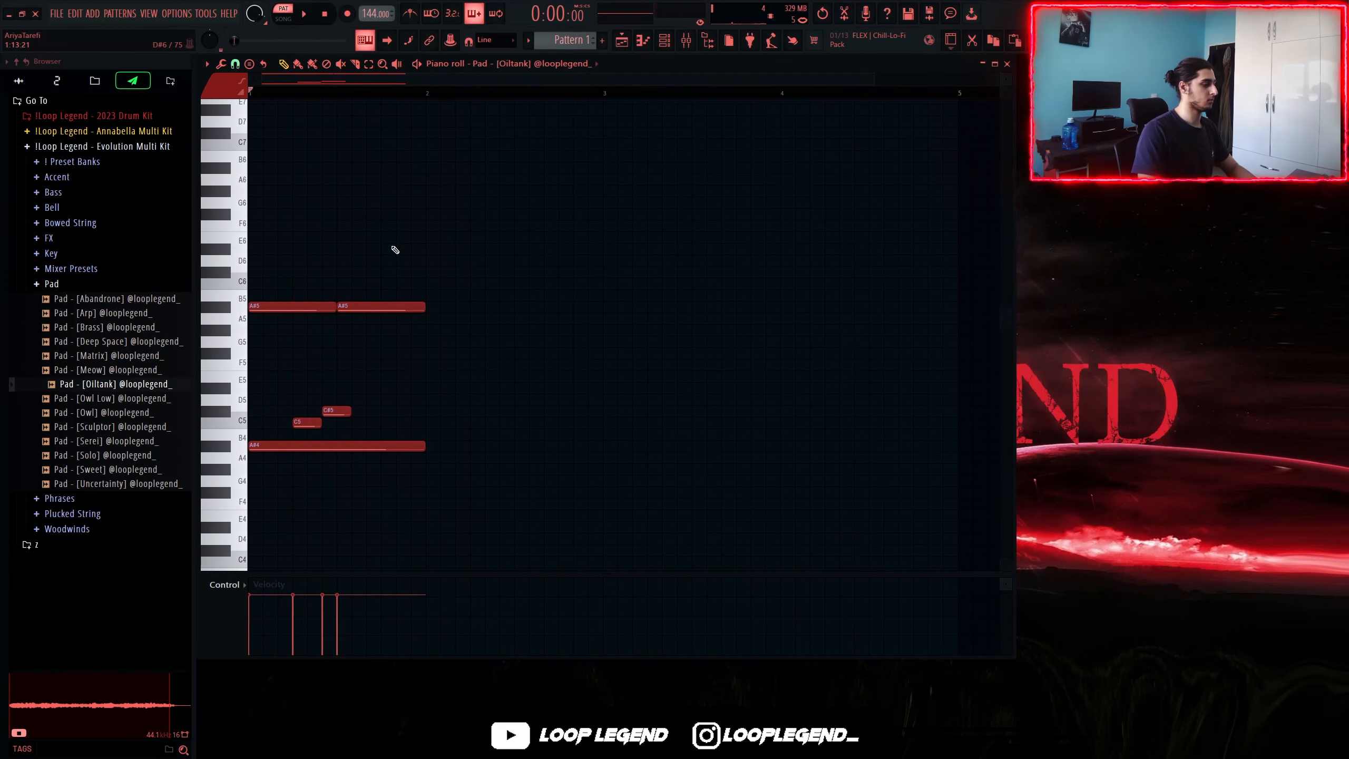
# Repeat the pattern in bar 2 and add an upper line of C#6 for three beats, followed by C6 to the end of bar 2
pyautogui.hotkey('ctrl', 'b')
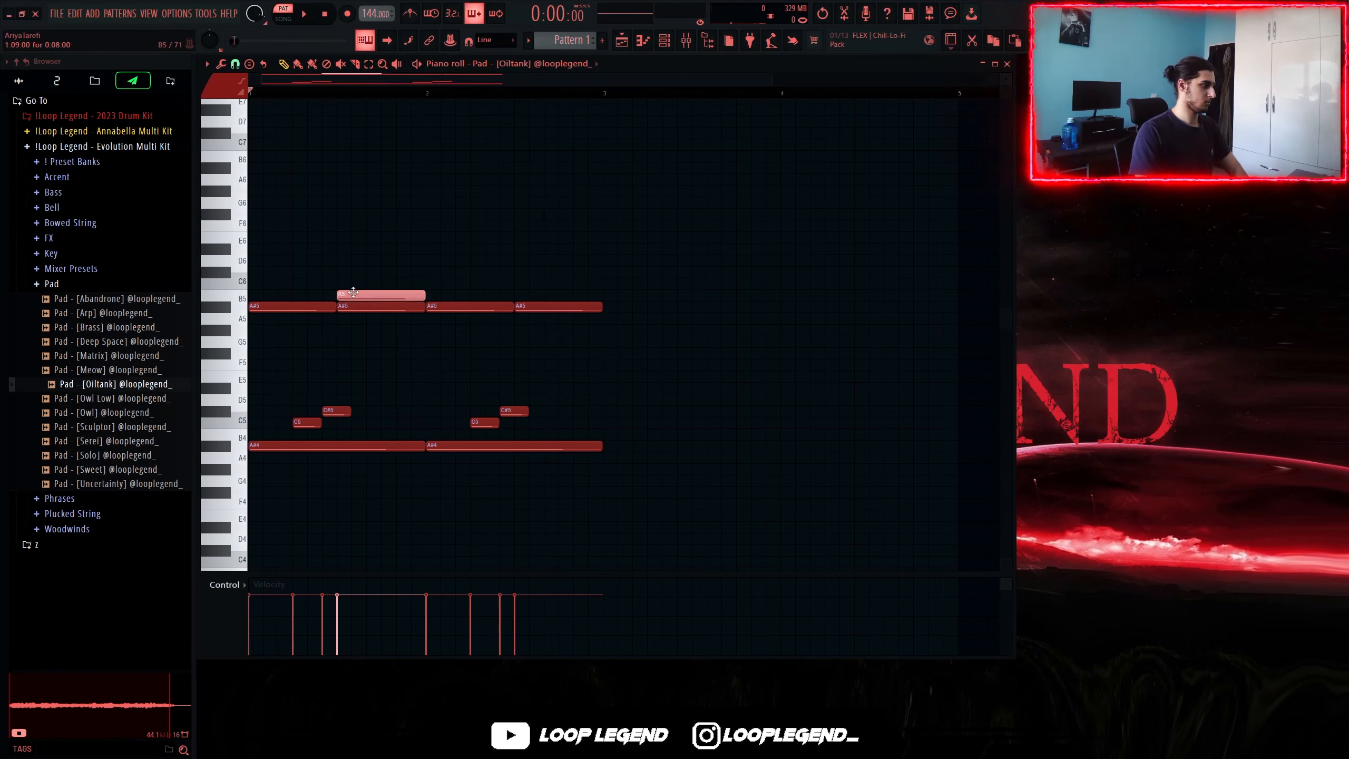
pyautogui.moveTo(381, 282); pyautogui.dragTo(424, 281)
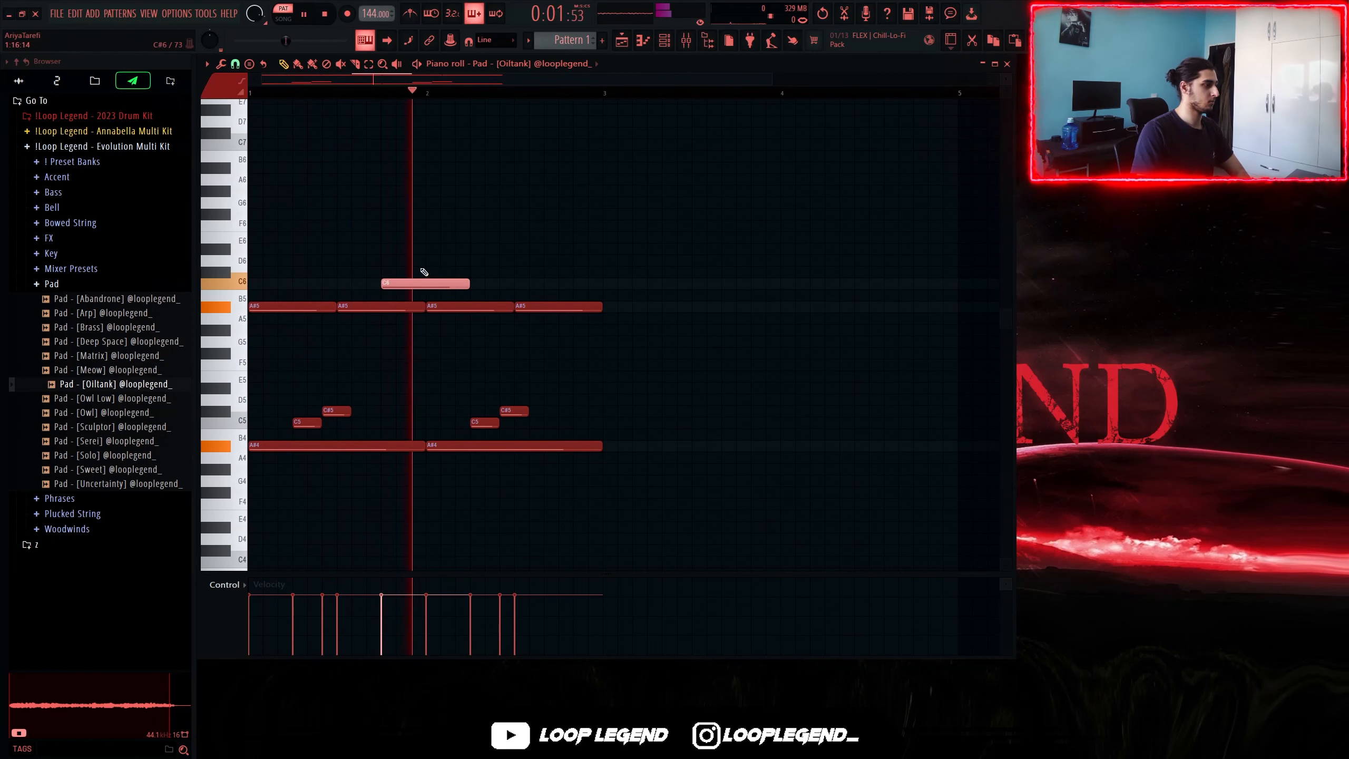
pyautogui.moveTo(469, 282); pyautogui.dragTo(515, 293)
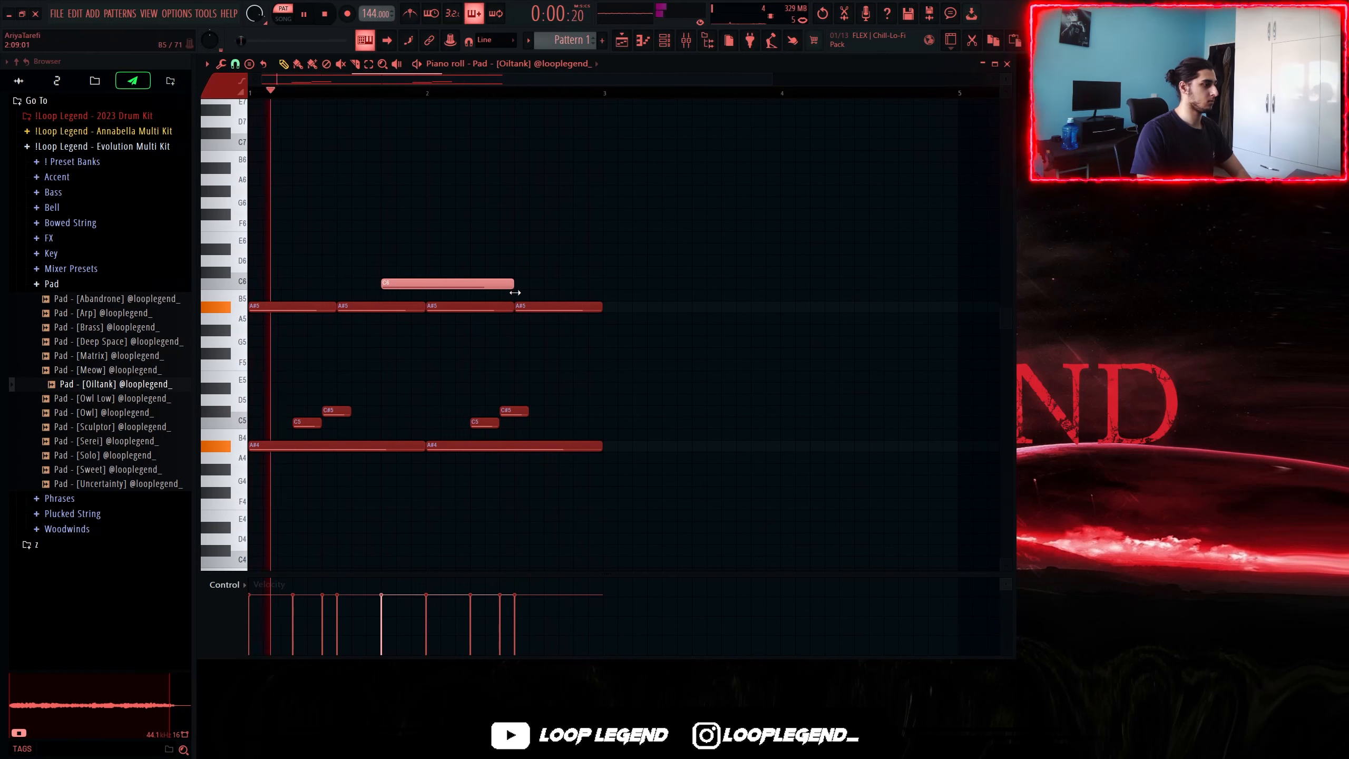
pyautogui.click(269, 260)
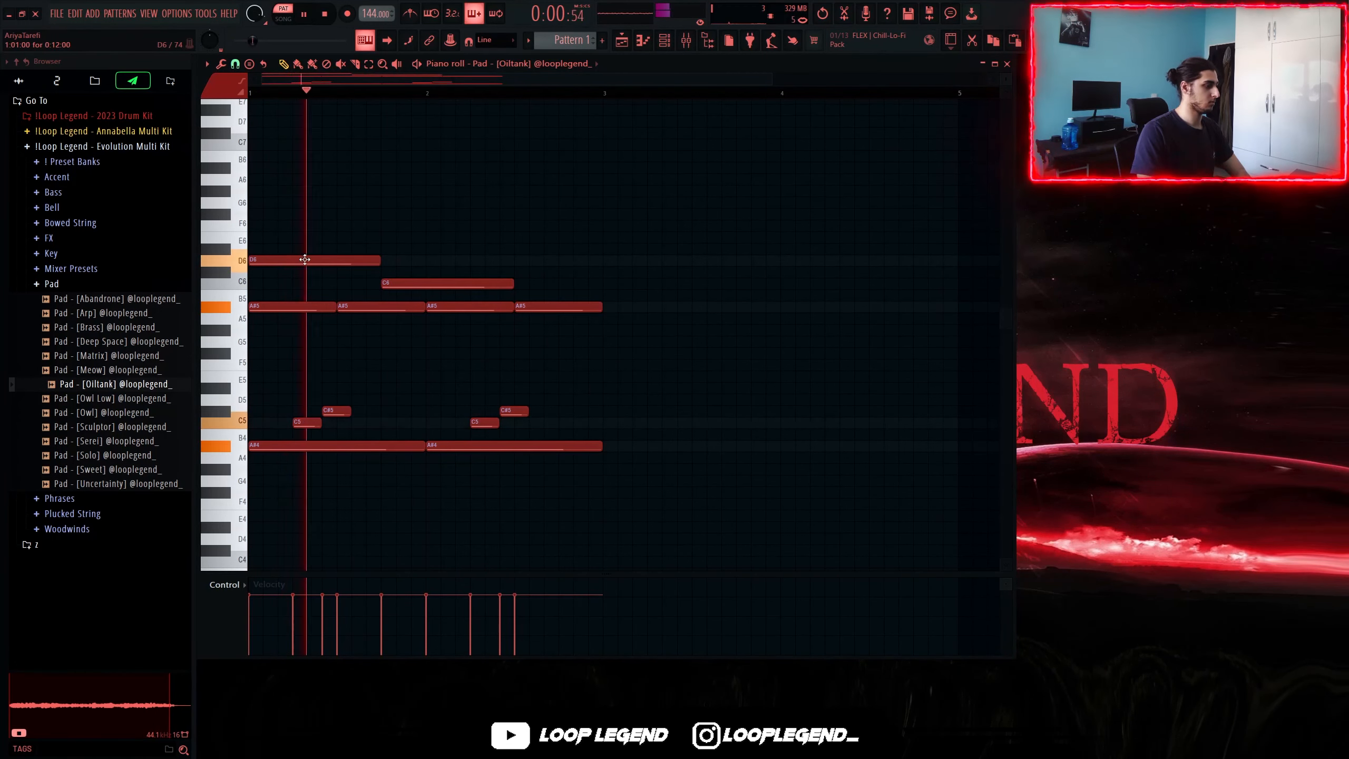
pyautogui.press('space')
pyautogui.moveTo(341, 262); pyautogui.dragTo(326, 274)
pyautogui.press('space')
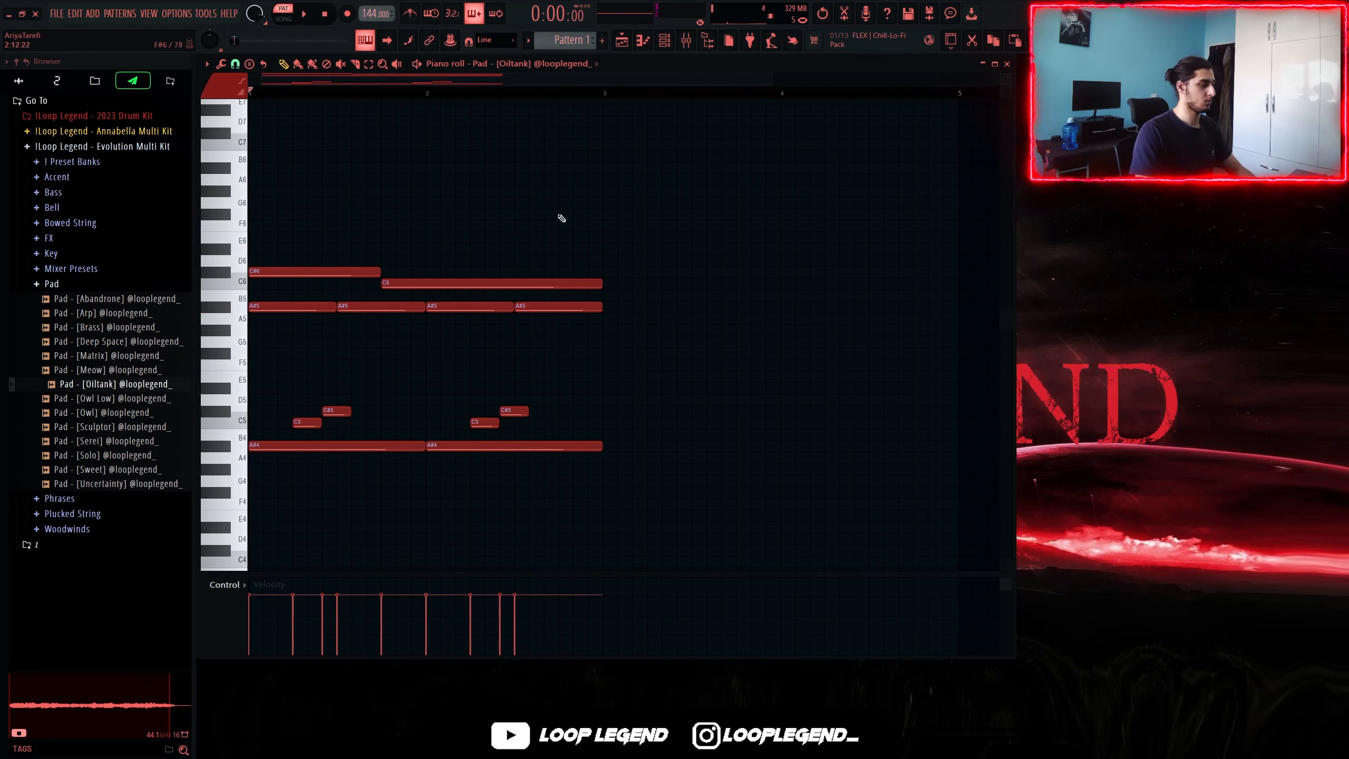
# Repeat the two-bar phrase across bars 3 and 4 and transpose all notes down one semitone
pyautogui.hotkey('ctrl', 'b')
pyautogui.press('space')
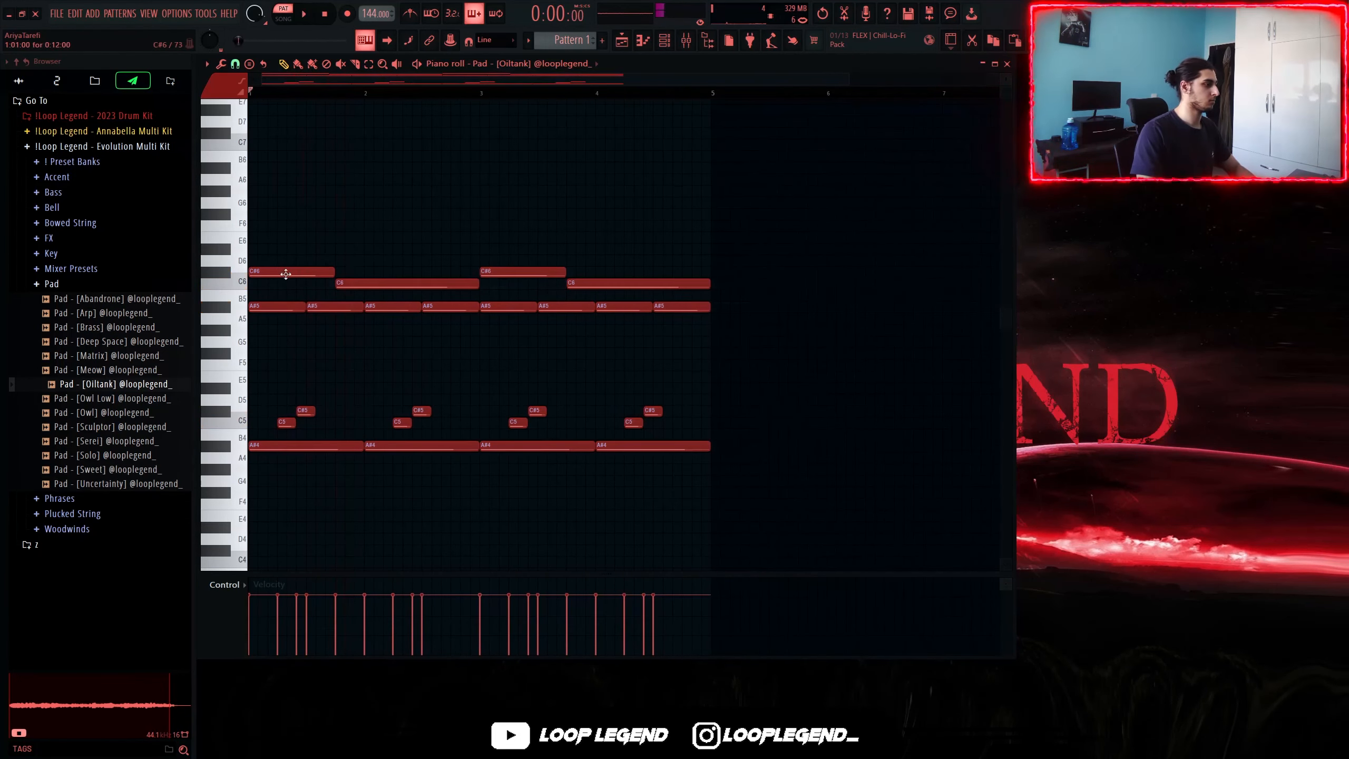
pyautogui.press('Down')
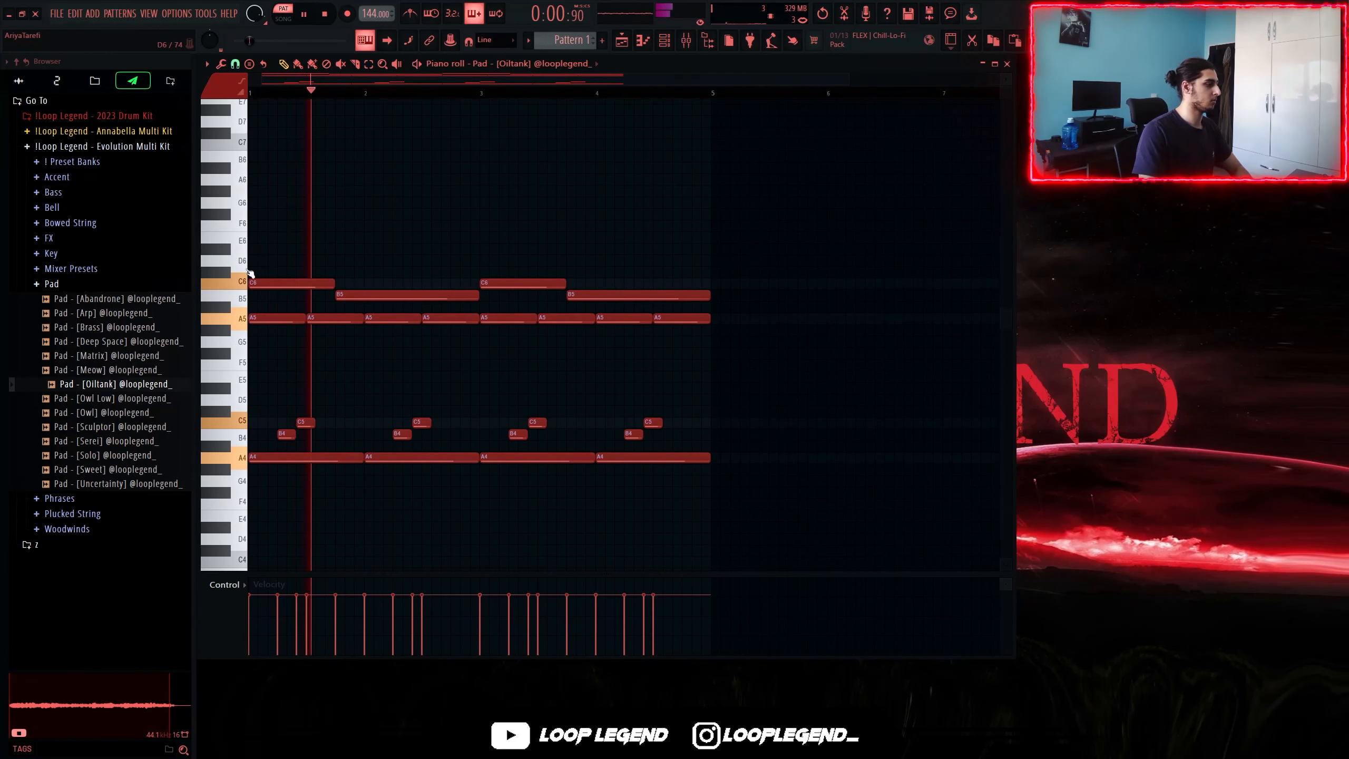
# Audition other sounds in the Pad folder and open Pad - [Sweet] in a new channel
pyautogui.click(116, 398)
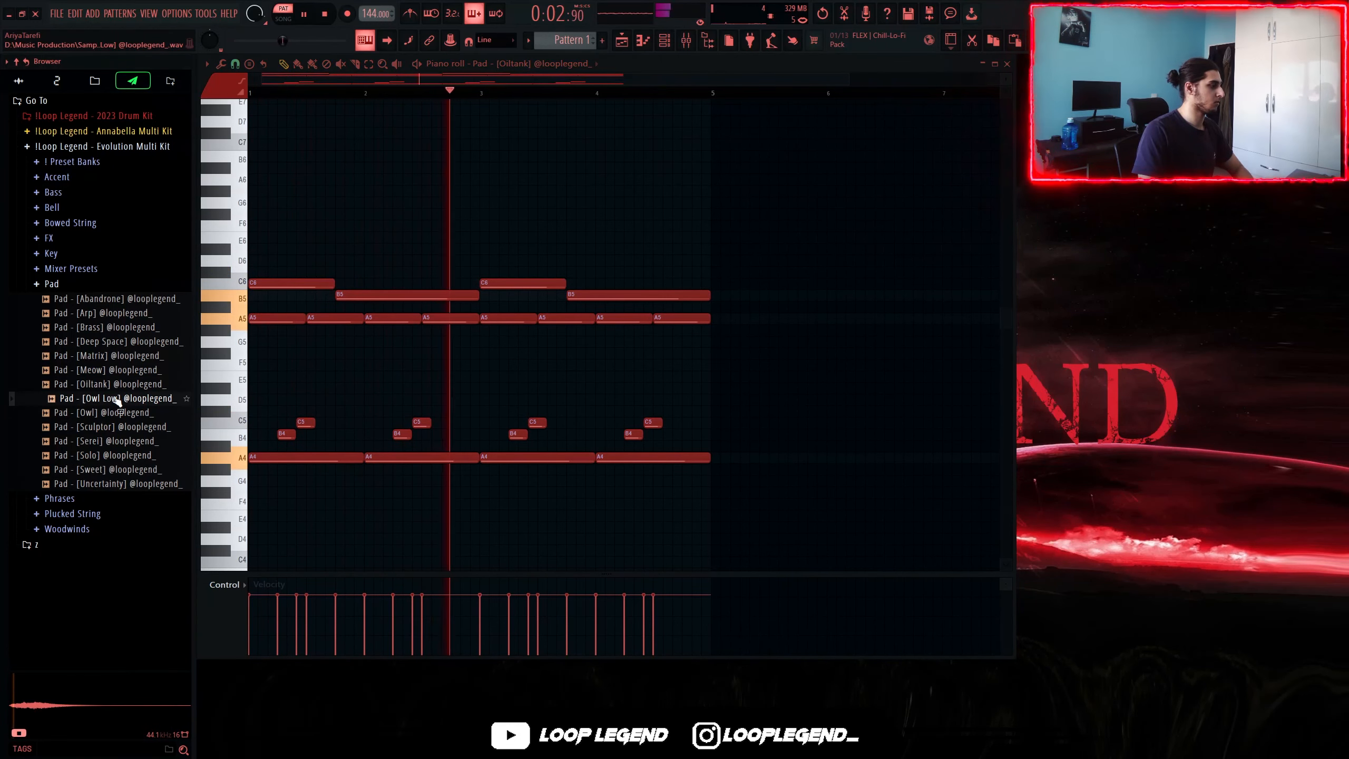
pyautogui.click(123, 414)
pyautogui.press('space')
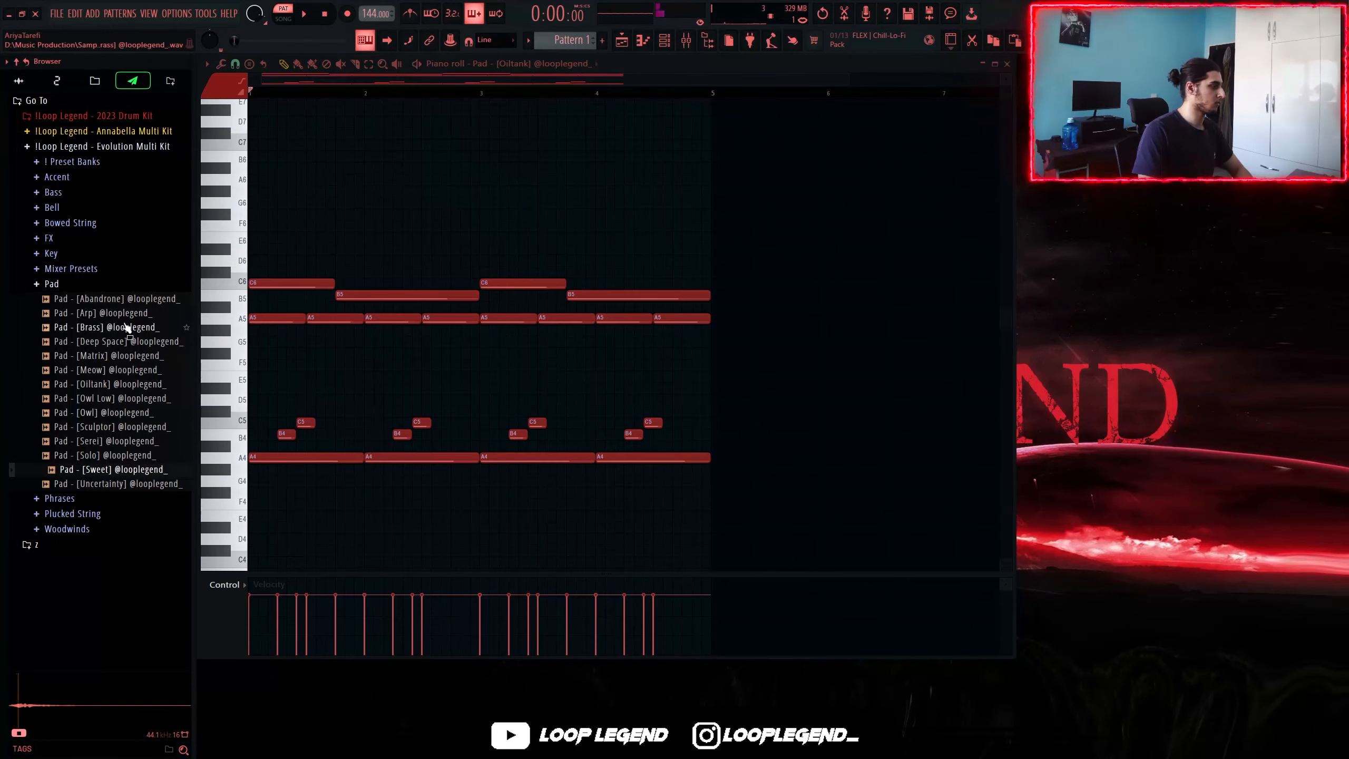
pyautogui.rightClick(107, 472)
pyautogui.click(143, 481)
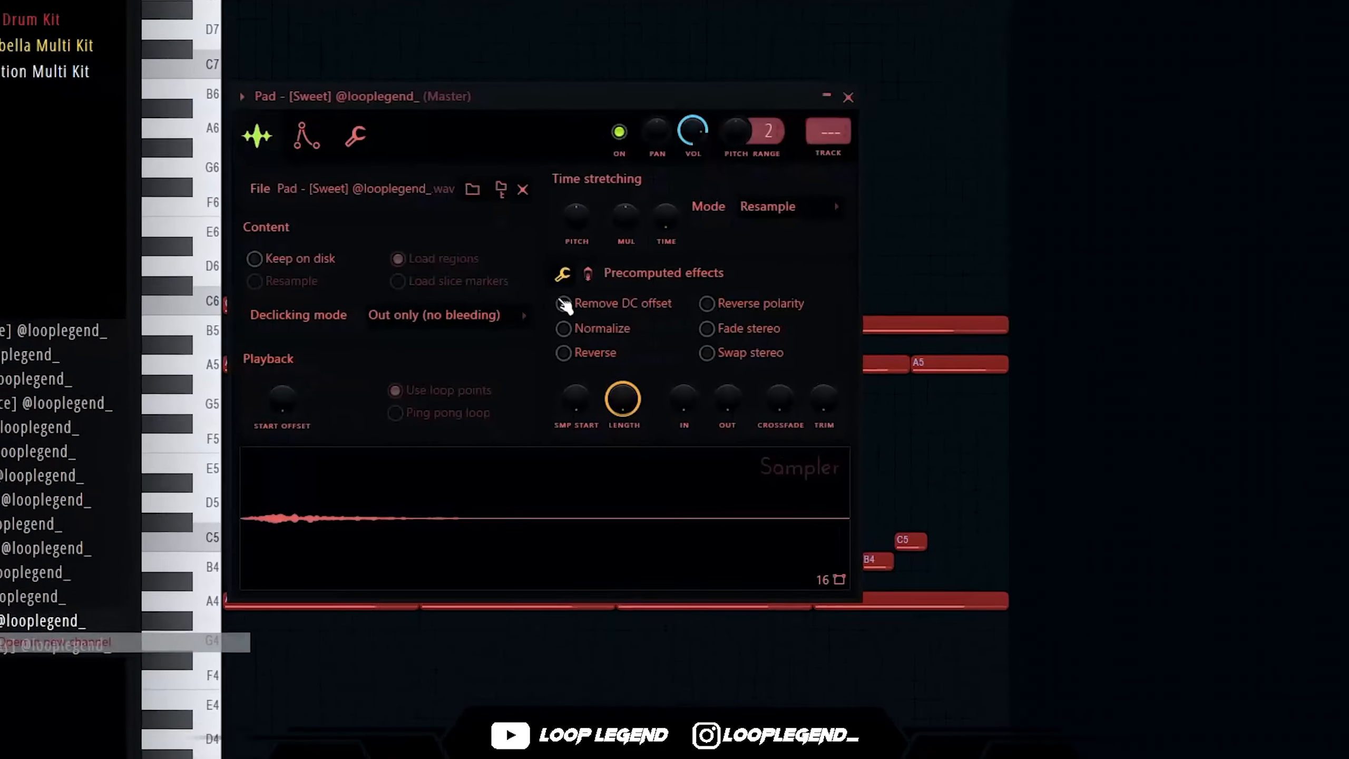
# Adjust the attack and hold of the Sweet pad's volume envelope
pyautogui.click(306, 136)
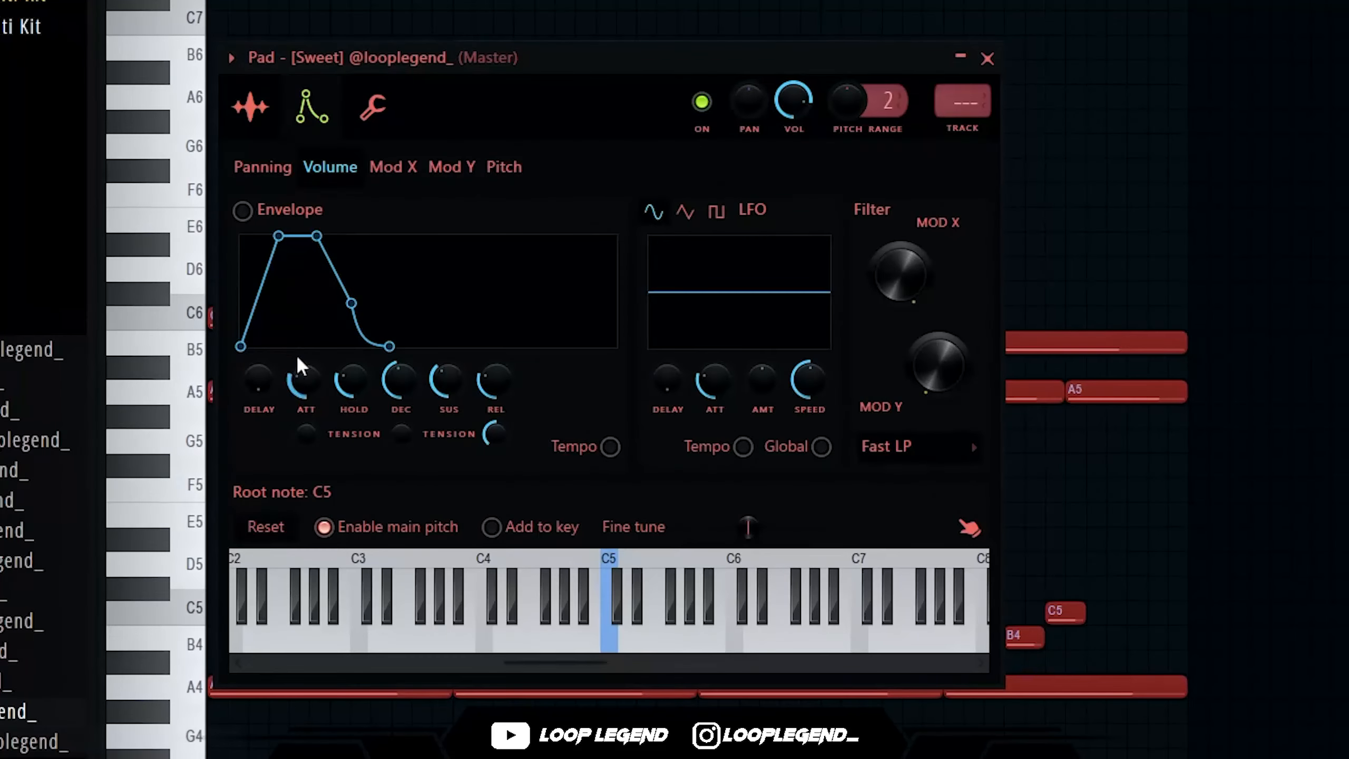
pyautogui.moveTo(298, 356); pyautogui.dragTo(298, 375)
pyautogui.moveTo(337, 359); pyautogui.dragTo(337, 342)
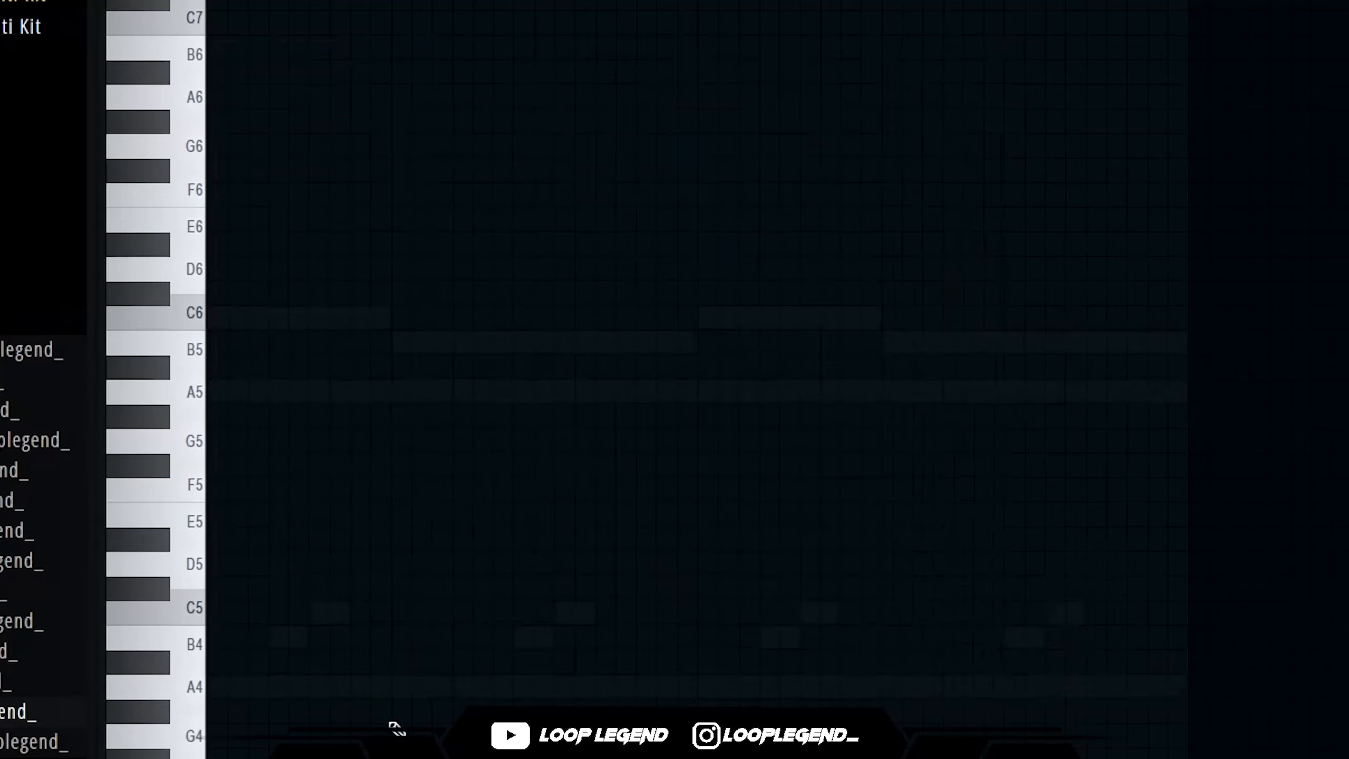
# Draw Sweet pad notes A4 and A5 from the middle of bar 1 and B5 from bar 2, each 1.25 bars long
pyautogui.click(327, 689)
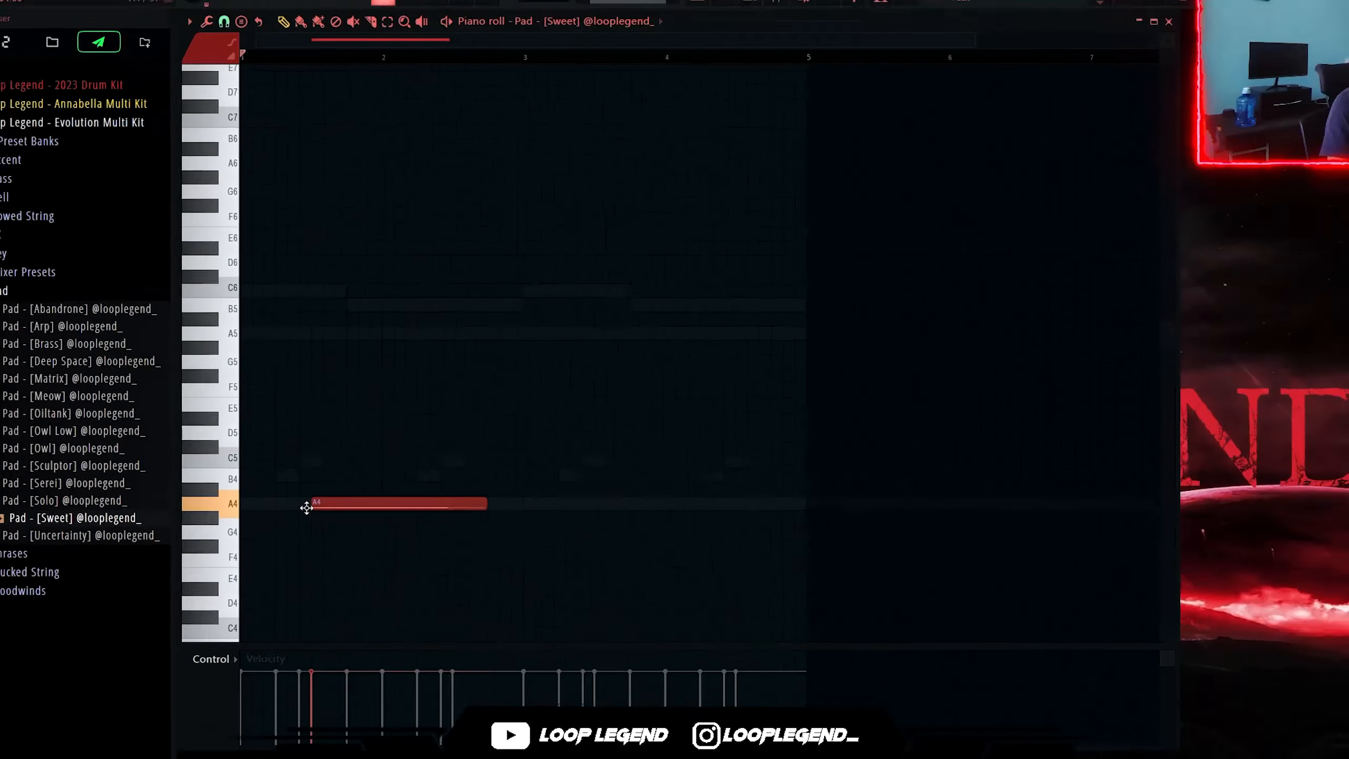
pyautogui.scroll(3, 273, 425)
pyautogui.scroll(2, 307, 448)
pyautogui.click(315, 352)
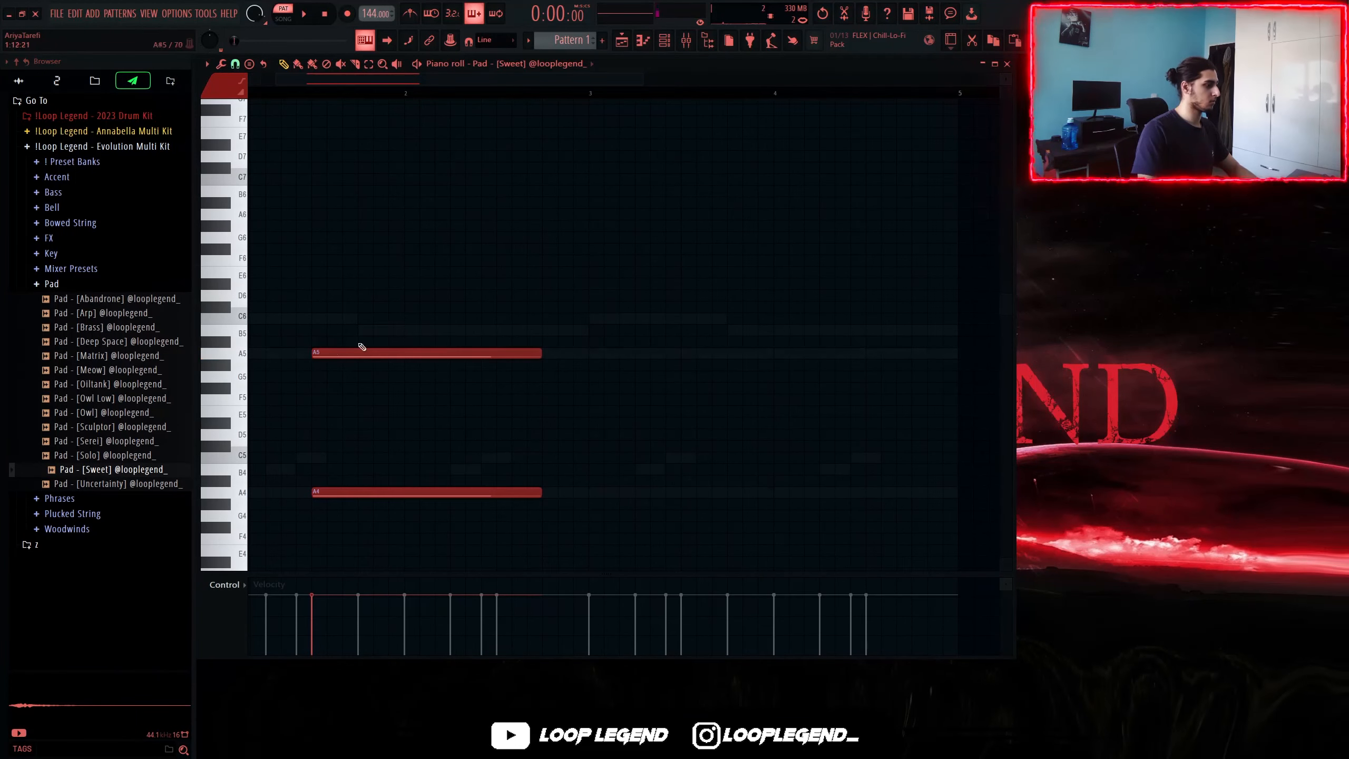
pyautogui.click(407, 332)
pyautogui.scroll(-3, 414, 330)
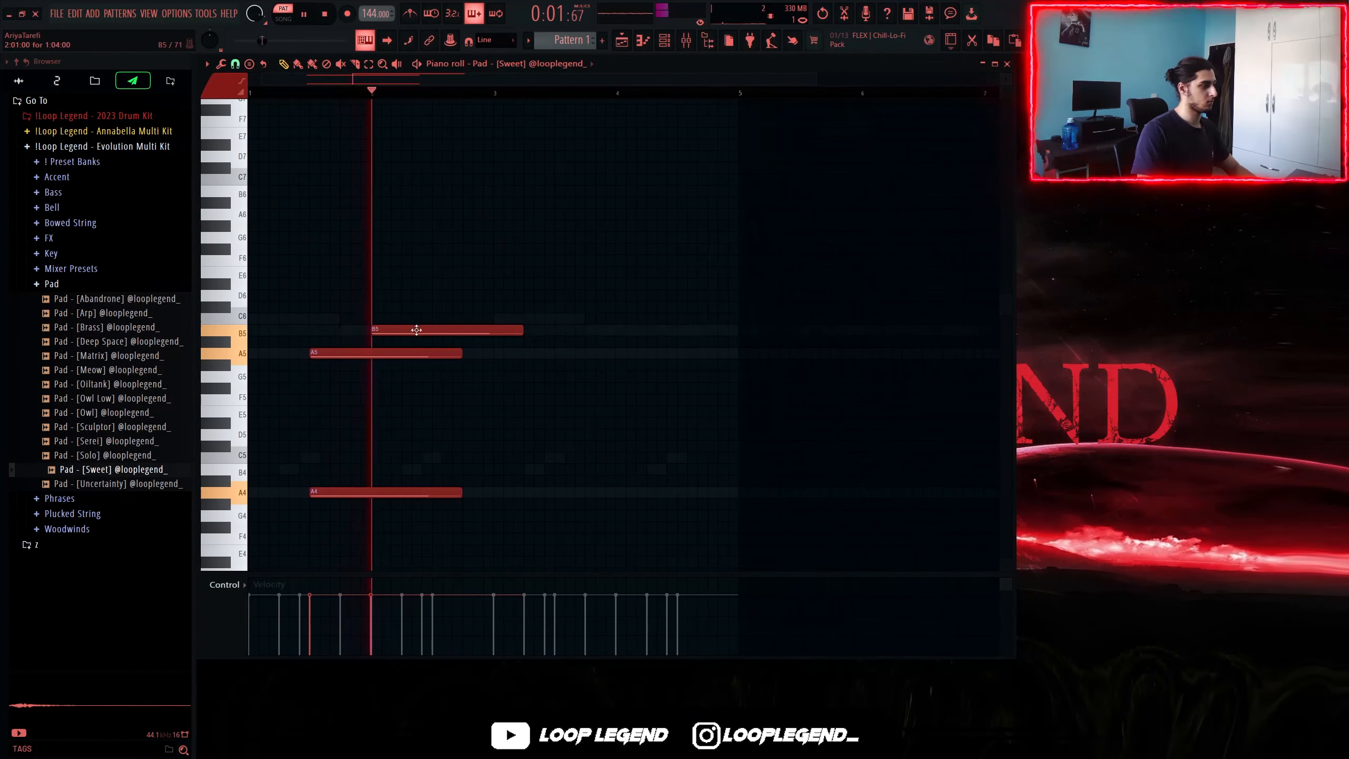
# Duplicate the Sweet pad phrase two bars further on and trim the last B5 note to the end of bar 4
pyautogui.moveTo(524, 330); pyautogui.dragTo(493, 337)
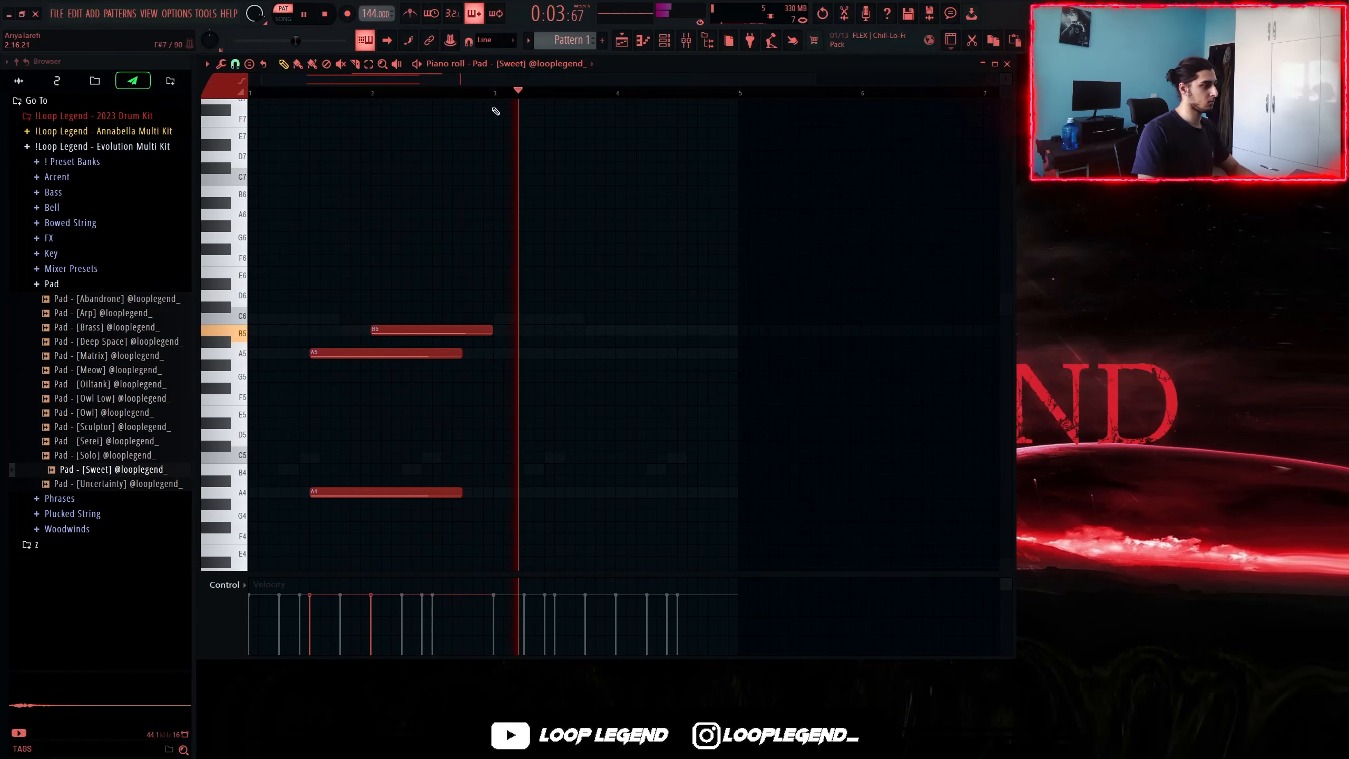
pyautogui.hotkey('ctrl', 'z')
pyautogui.hotkey('ctrl', 'b')
pyautogui.hotkey('ctrl', 'd')
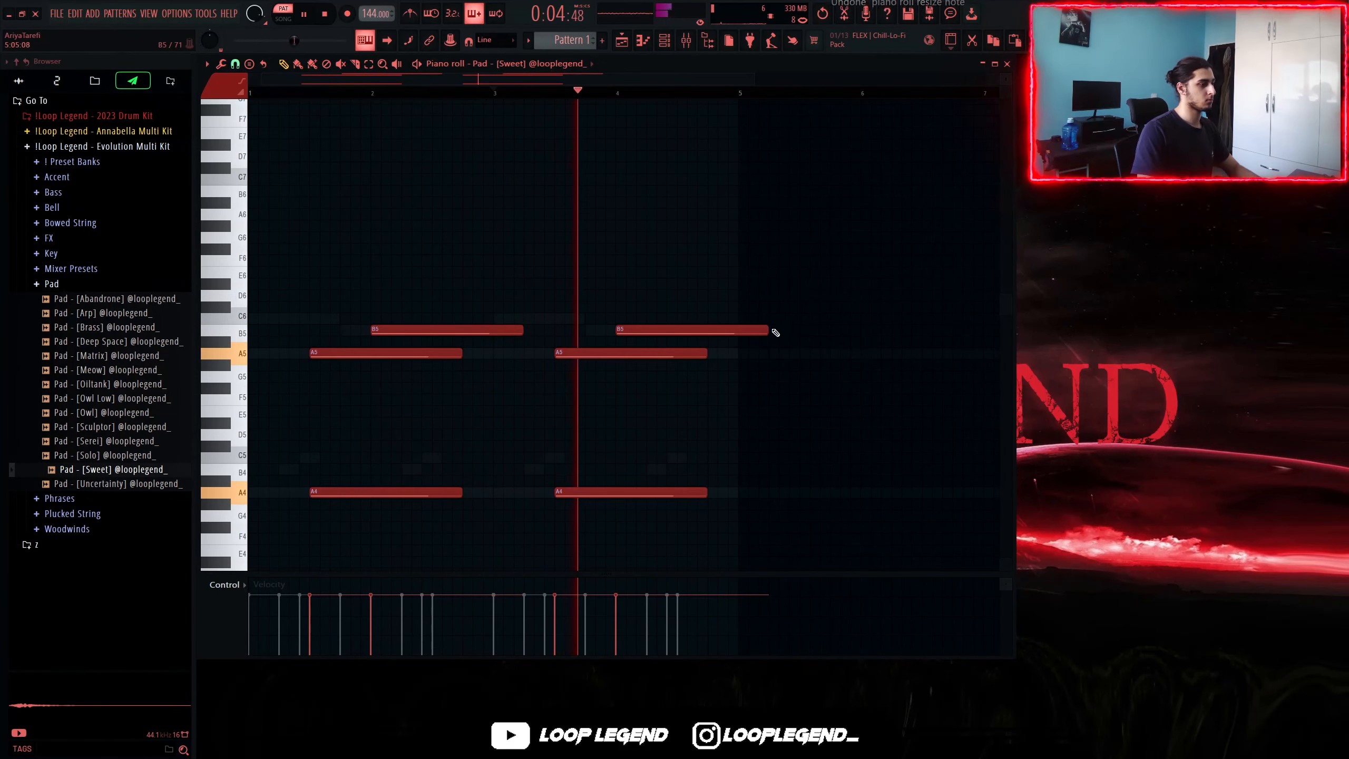
pyautogui.moveTo(768, 332); pyautogui.dragTo(741, 339)
pyautogui.hotkey('ctrl', 'a')
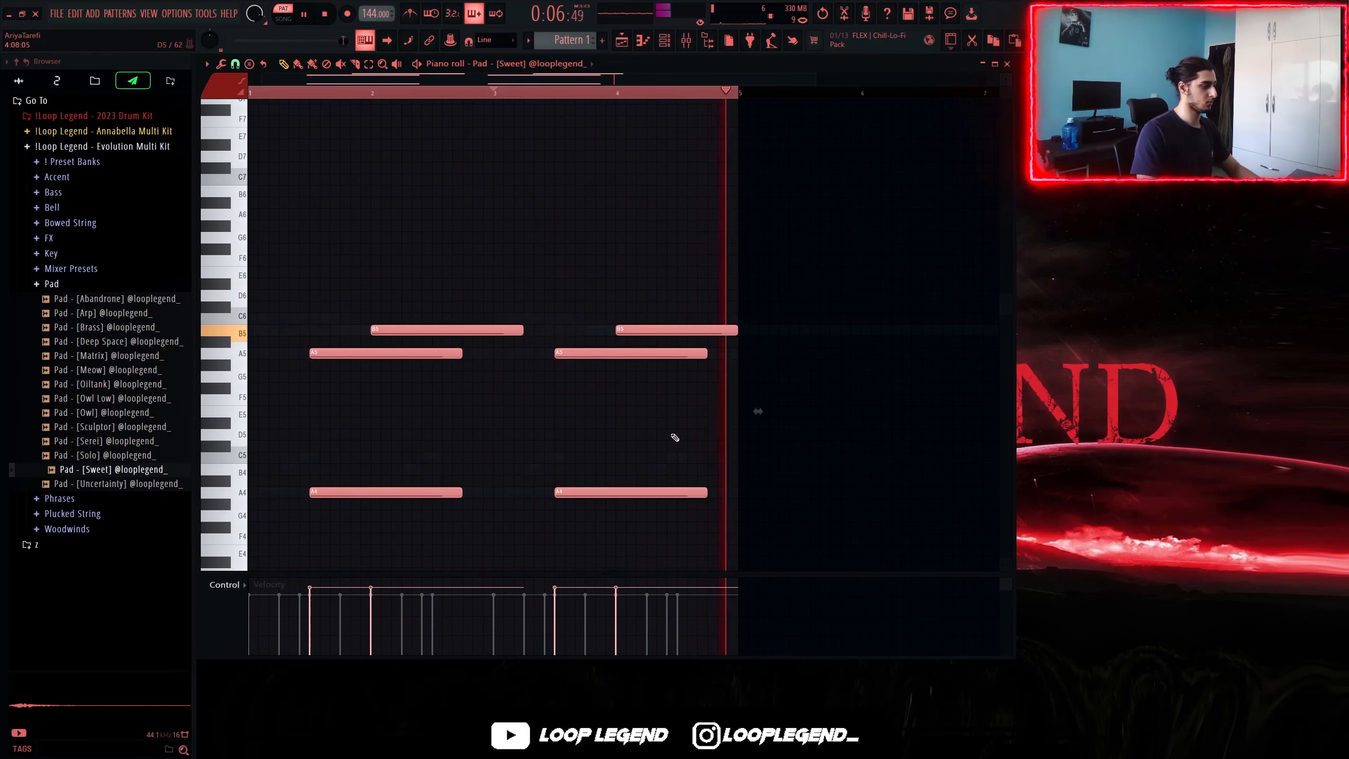
# Pan the Sweet pad channel 25% right and delete the empty Sampler channel
pyautogui.press('F6')
pyautogui.moveTo(345, 196); pyautogui.dragTo(358, 188)
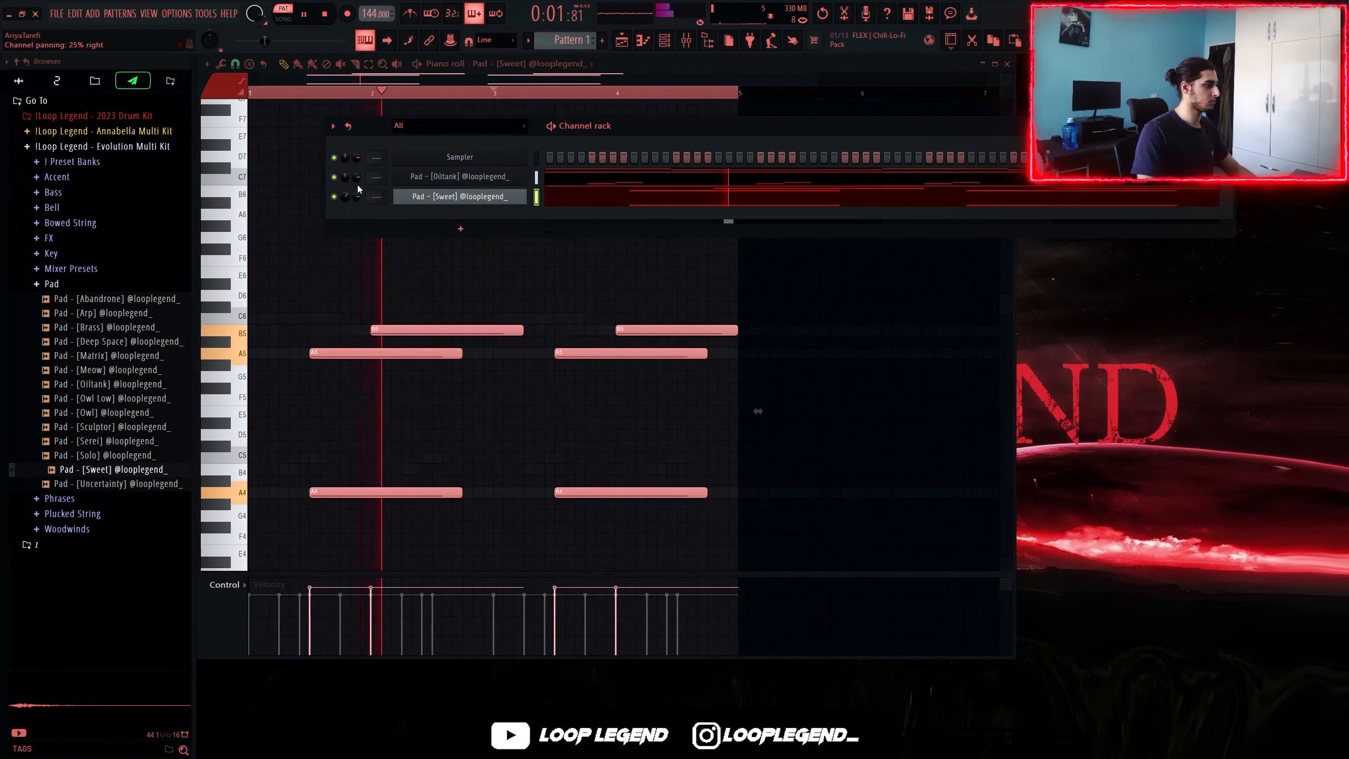
pyautogui.rightClick(458, 157)
pyautogui.press('d')
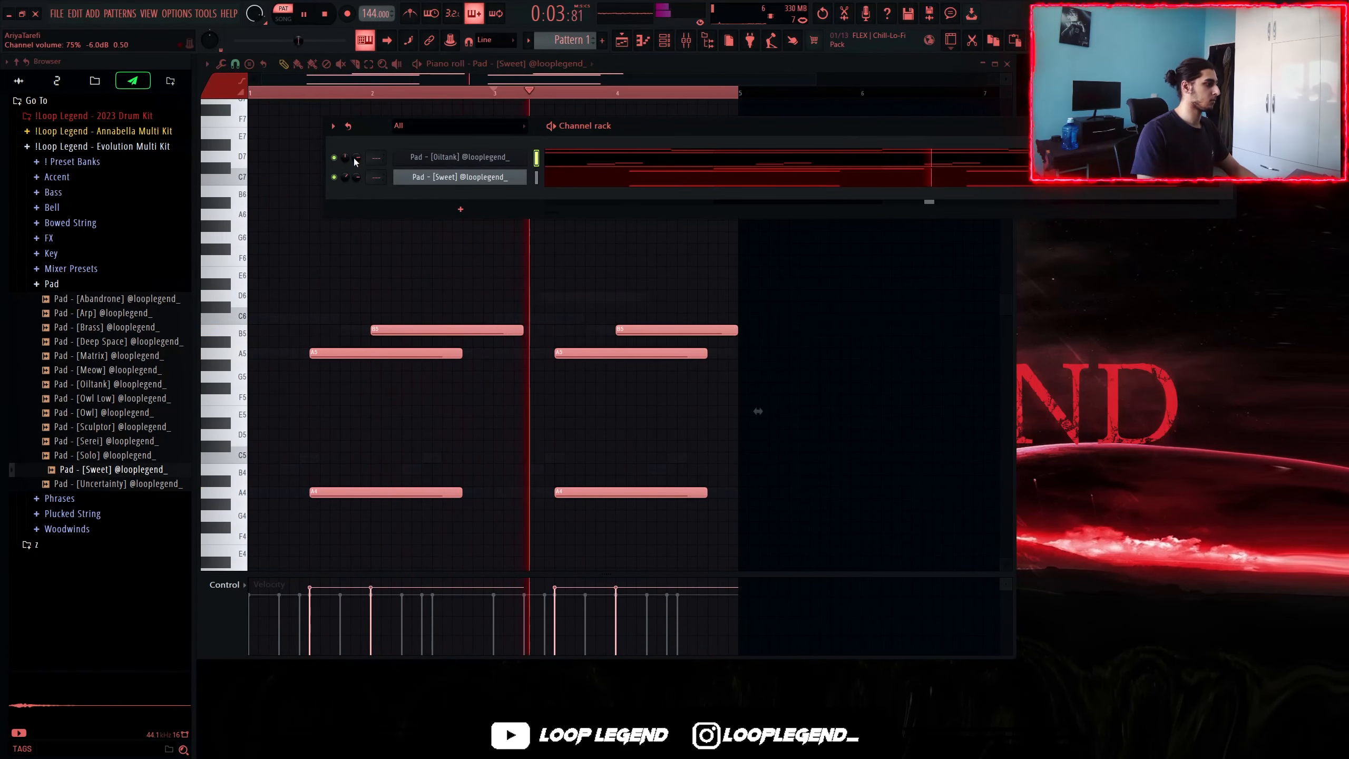
# Load Pad - [Deep Space] as a new channel and open its empty piano roll
pyautogui.moveTo(110, 327); pyautogui.dragTo(433, 197)
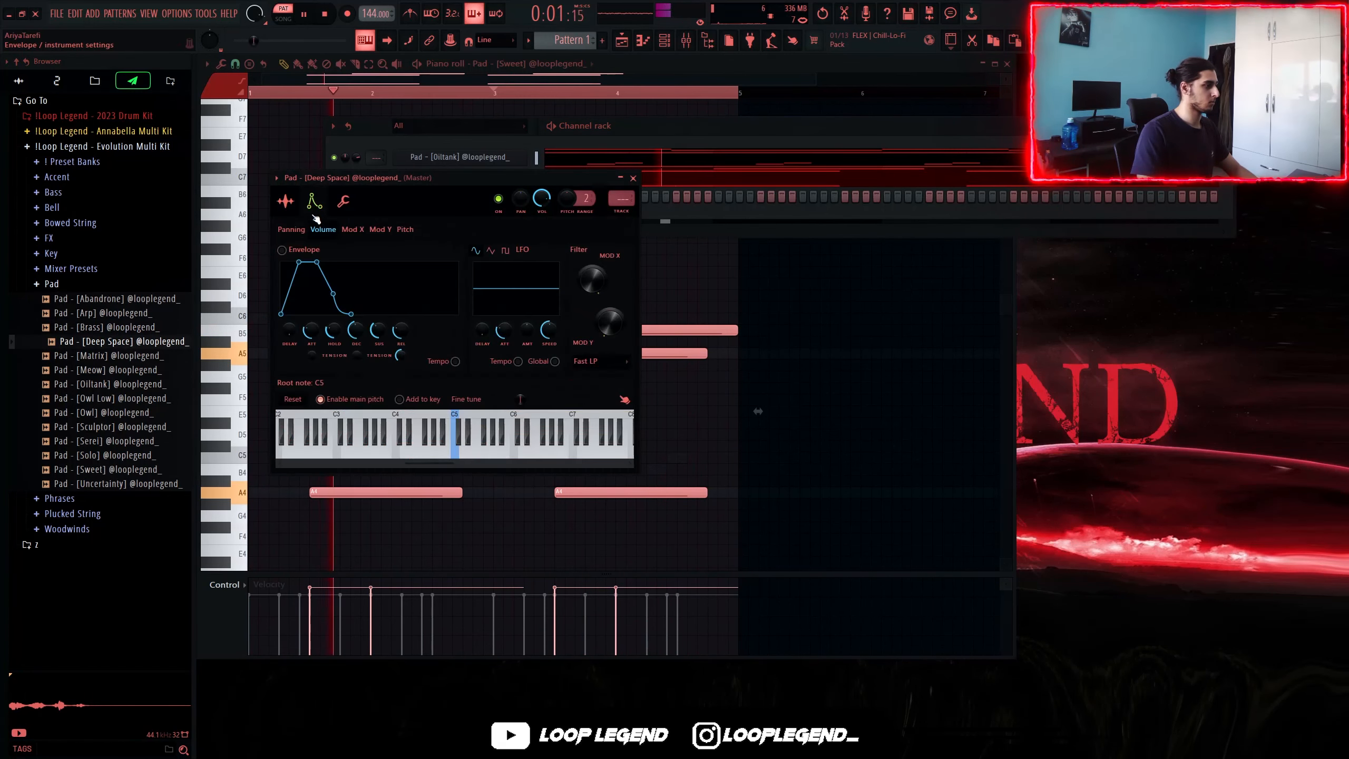
pyautogui.press('F7')
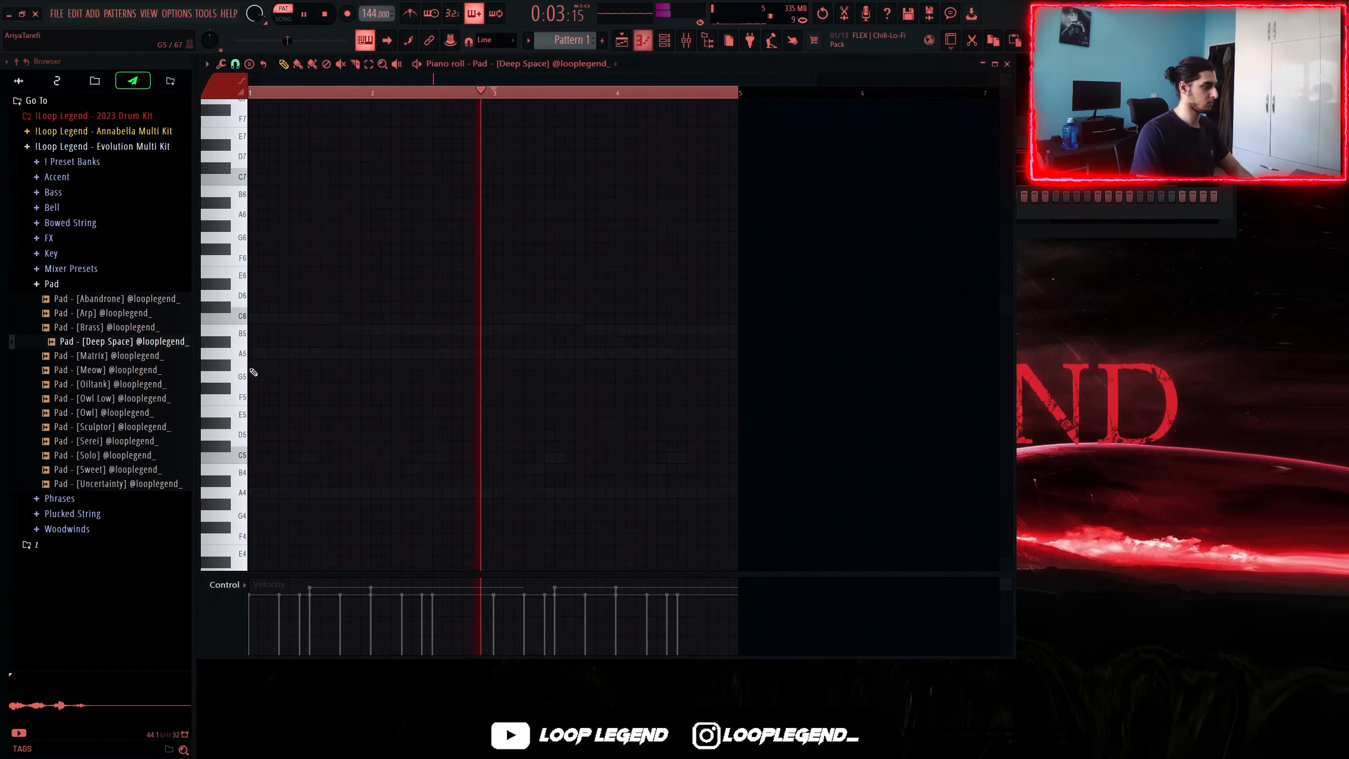
# Draw a Deep Space A5 note 1/3 beat long at the start of bar 1 and set the grid snap to 1/6 beat
pyautogui.click(281, 353)
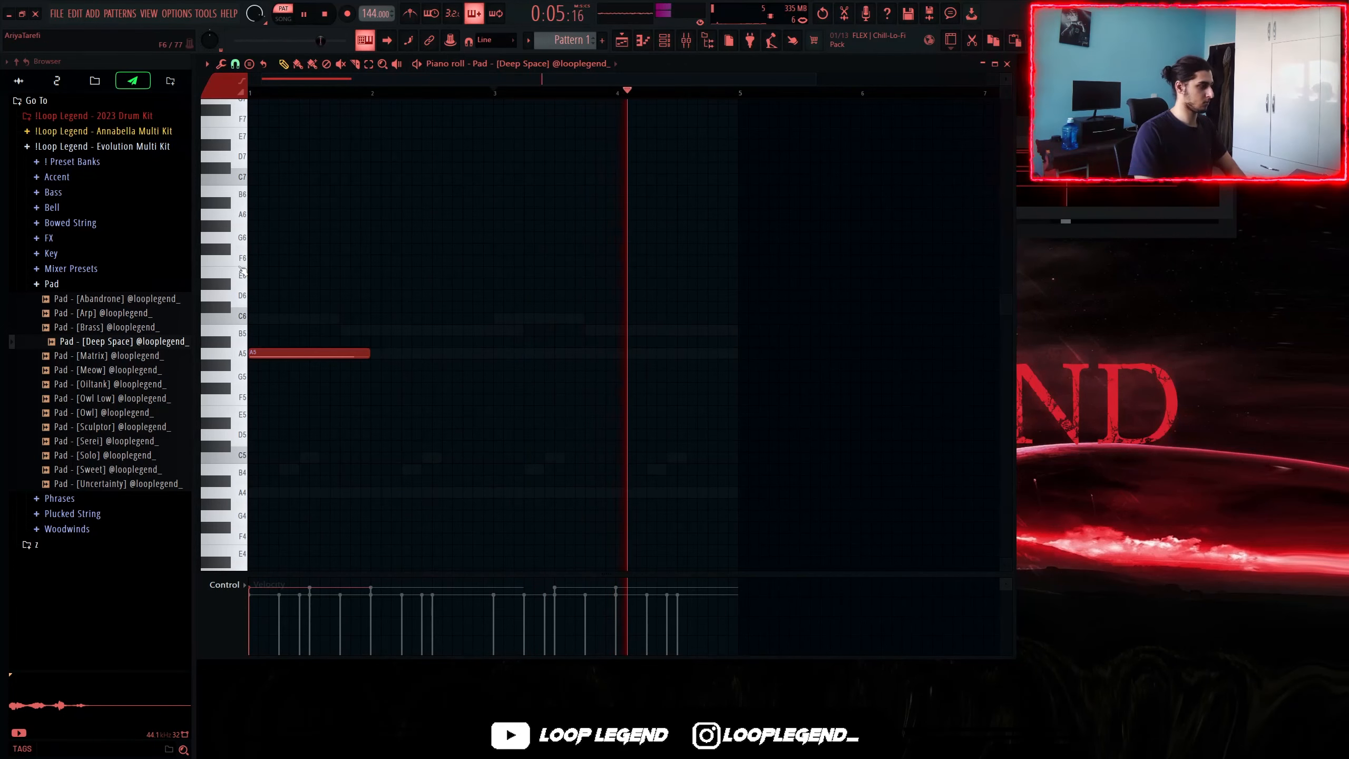
pyautogui.scroll(4, 231, 338)
pyautogui.moveTo(511, 388); pyautogui.dragTo(268, 388)
pyautogui.click(235, 64)
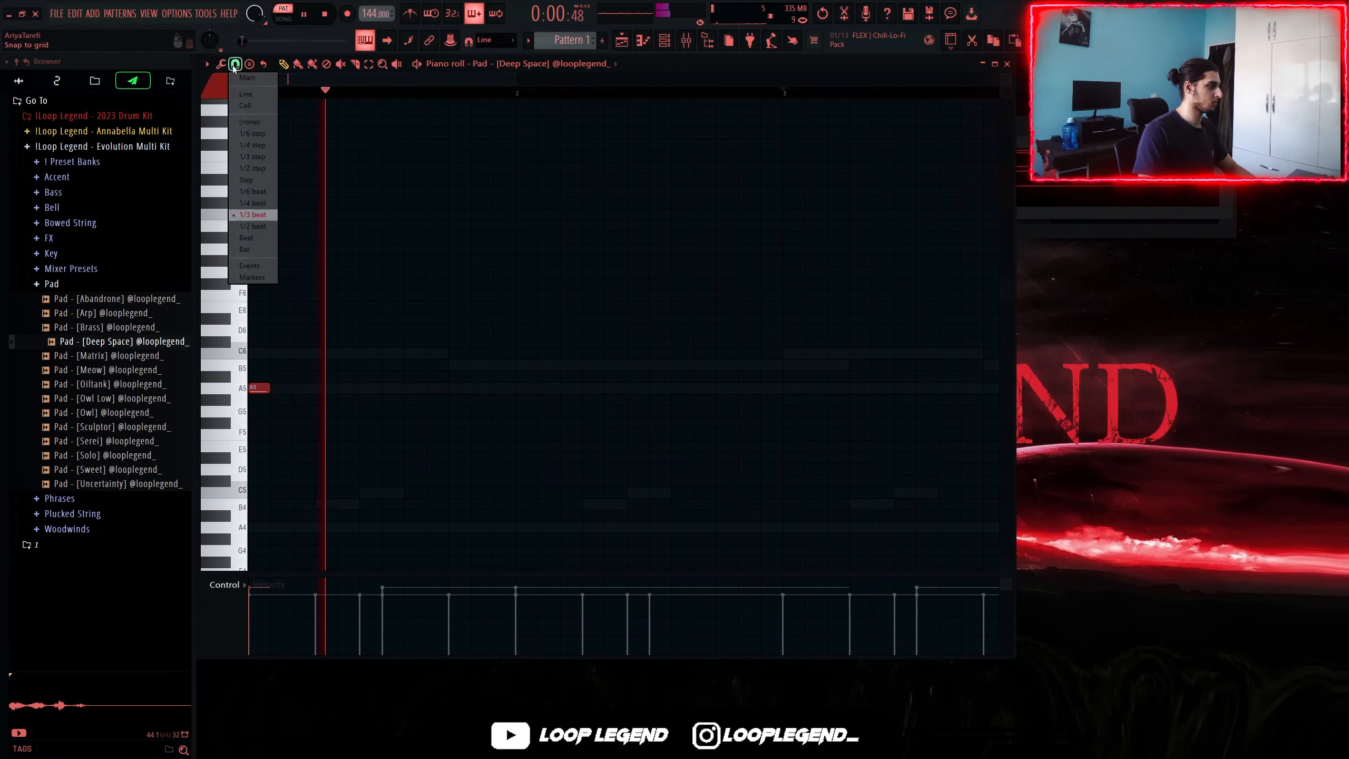
pyautogui.click(255, 191)
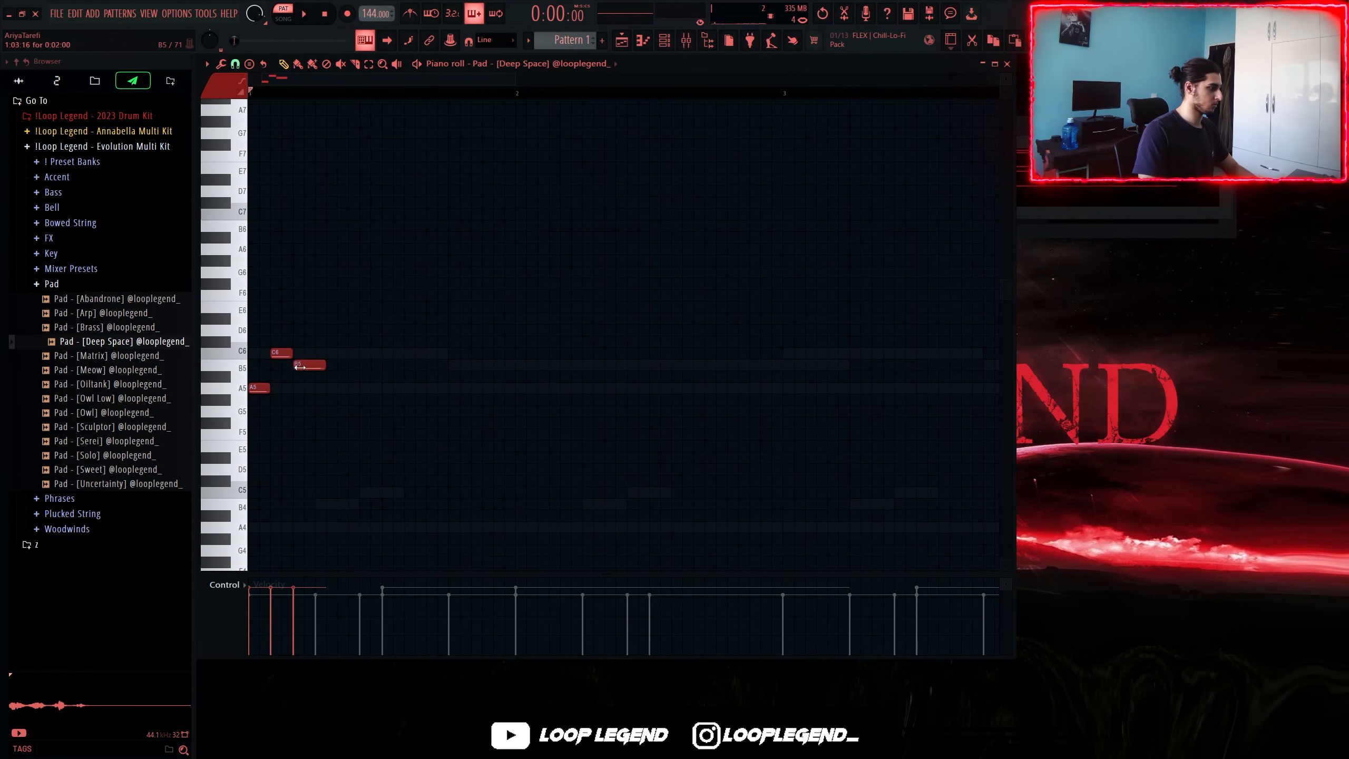
pyautogui.press('space')
pyautogui.press('space')
pyautogui.scroll(-1, 307, 365)
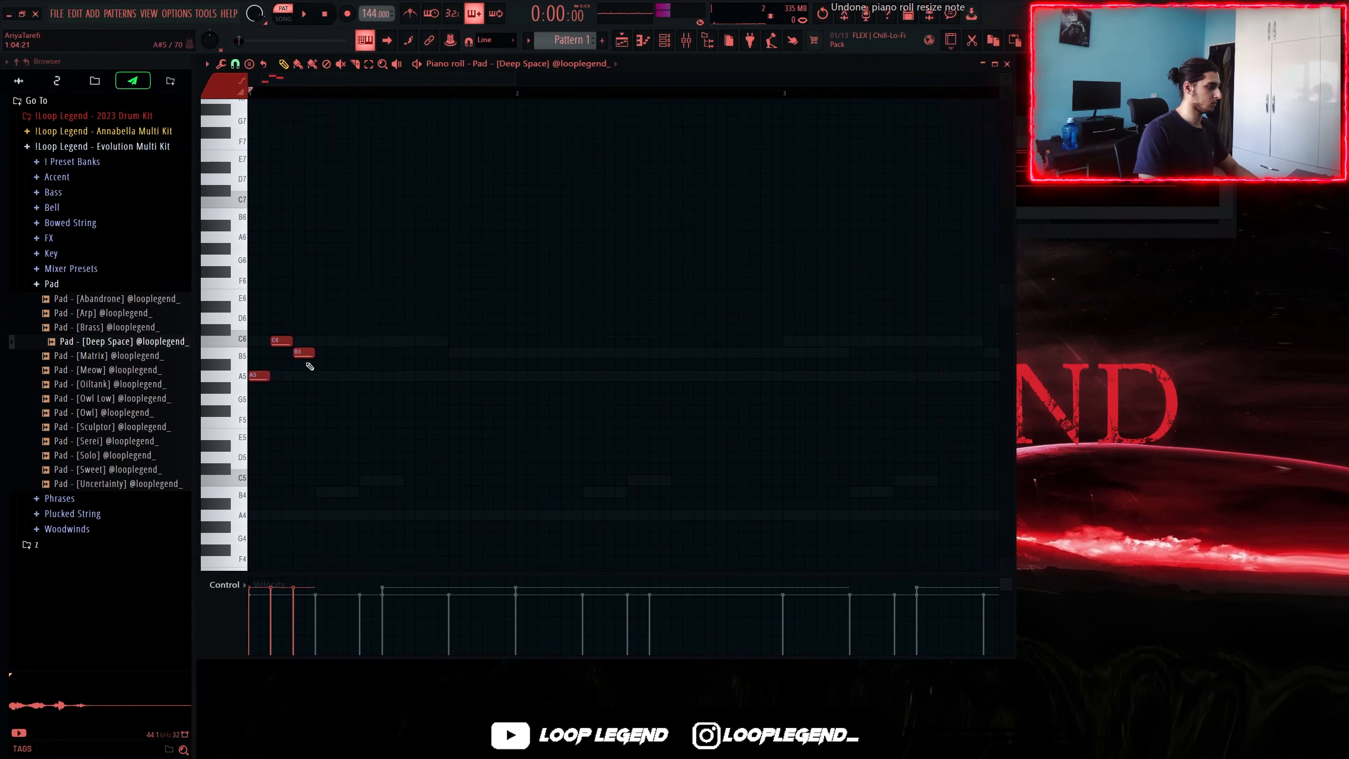
pyautogui.scroll(4, 319, 365)
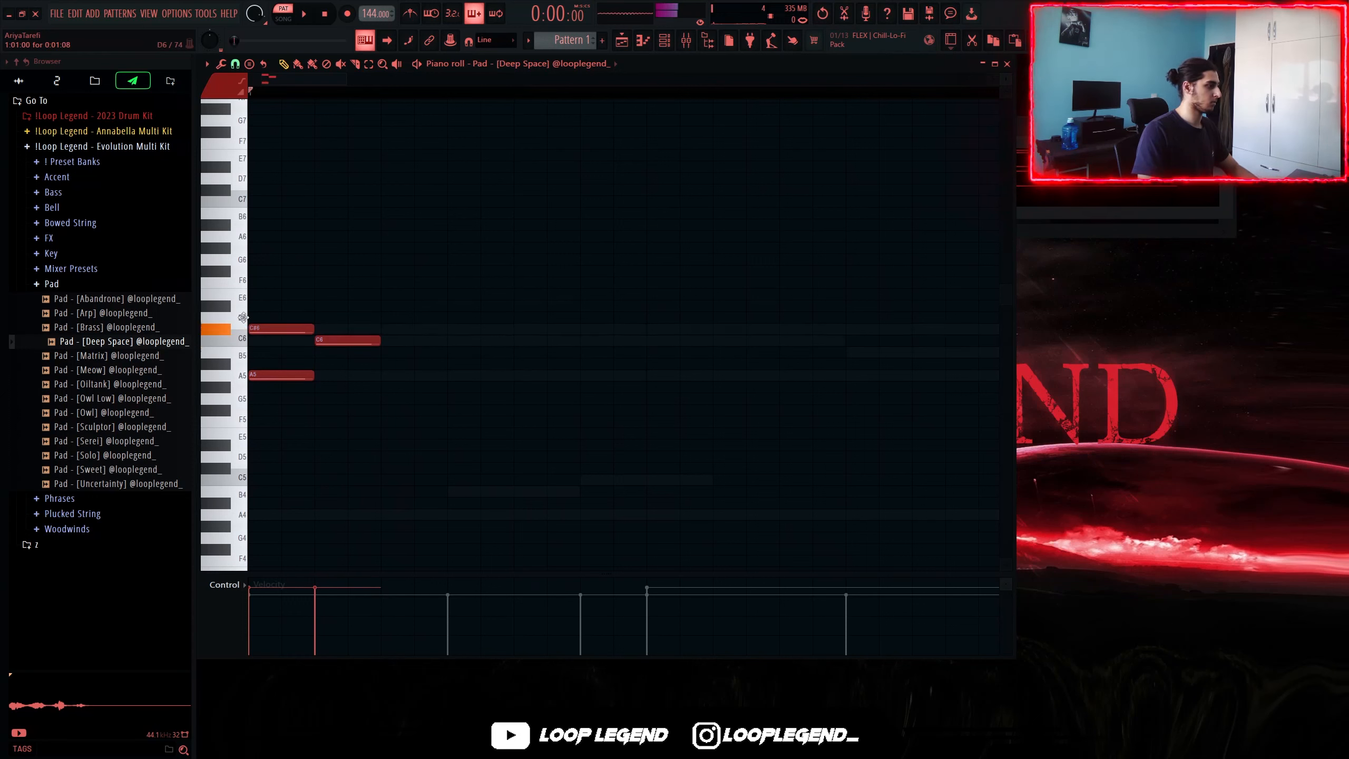
pyautogui.press('space')
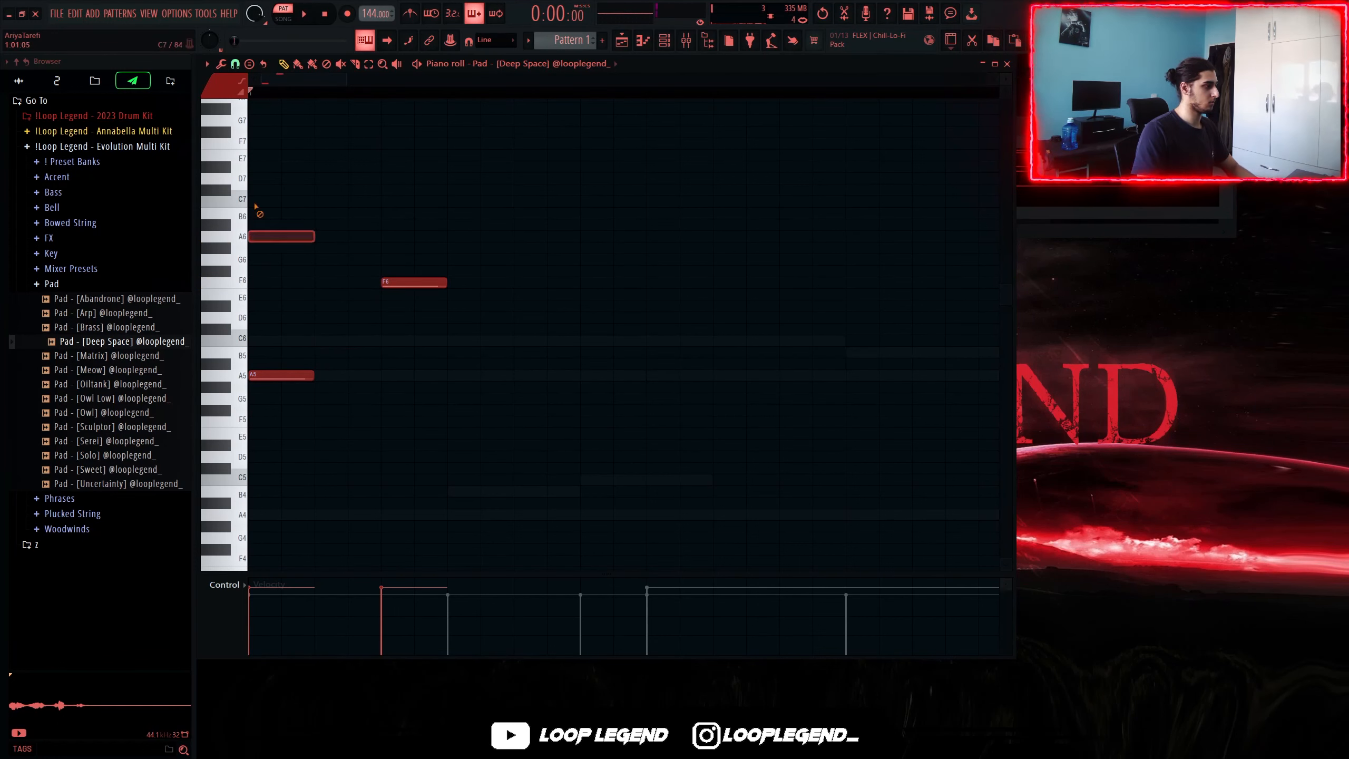
# Add an A4 note on beat 1 and a B4 note on beat 2, and lengthen all three Deep Space notes to one beat
pyautogui.scroll(-5, 437, 413)
pyautogui.press('space')
pyautogui.click(452, 352)
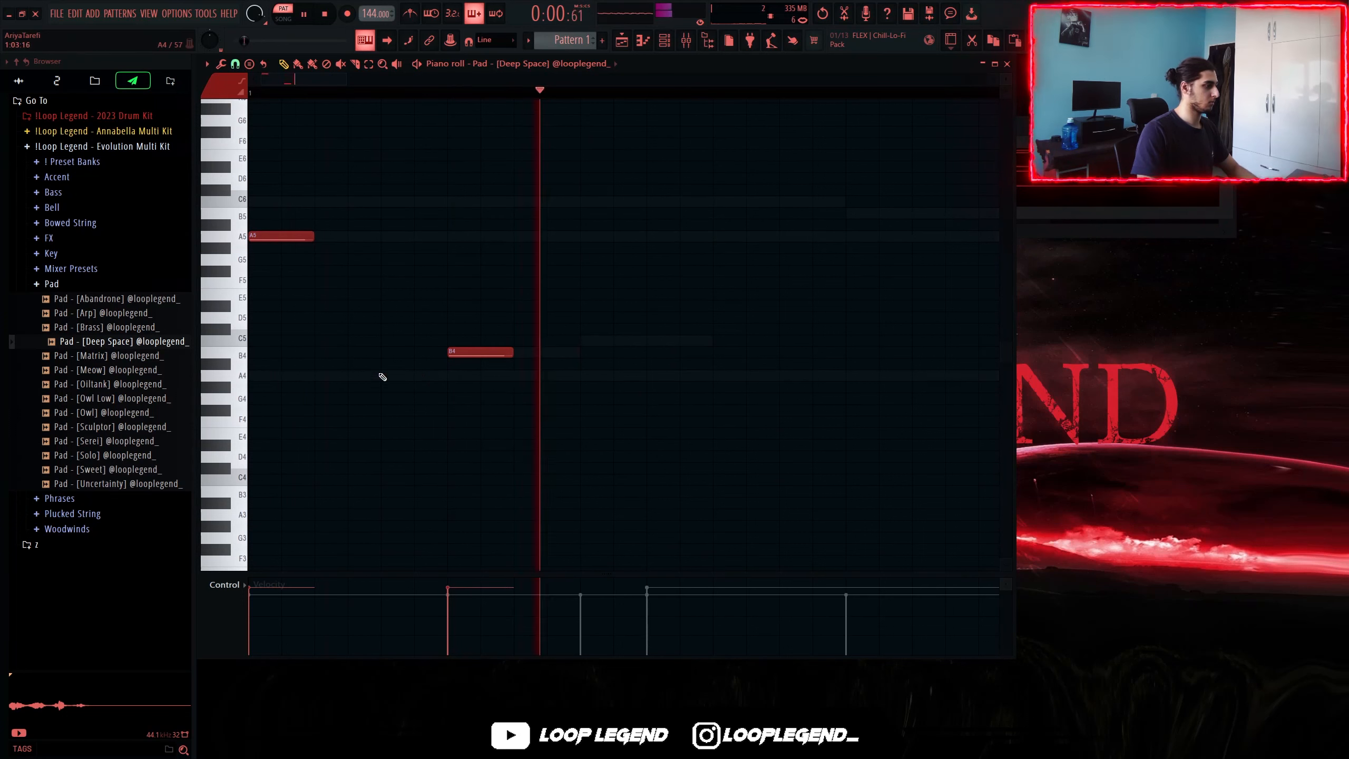
pyautogui.press('space')
pyautogui.moveTo(558, 432); pyautogui.dragTo(265, 213)
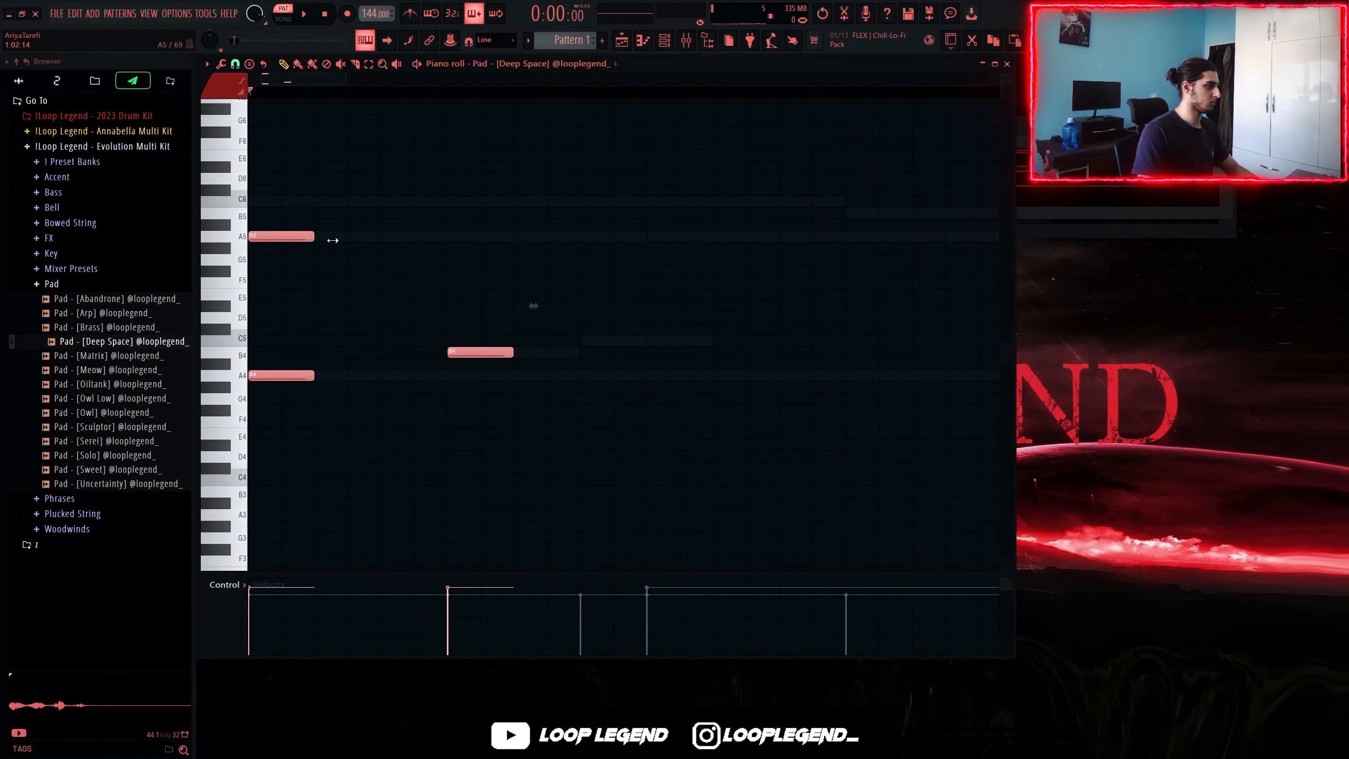
pyautogui.moveTo(333, 240); pyautogui.dragTo(447, 240)
# Shift the A5 note 1/3 beat into bar 1 and add one-beat E5 and C5 notes on beat 1 and late in beat 2
pyautogui.moveTo(332, 174); pyautogui.dragTo(351, 256)
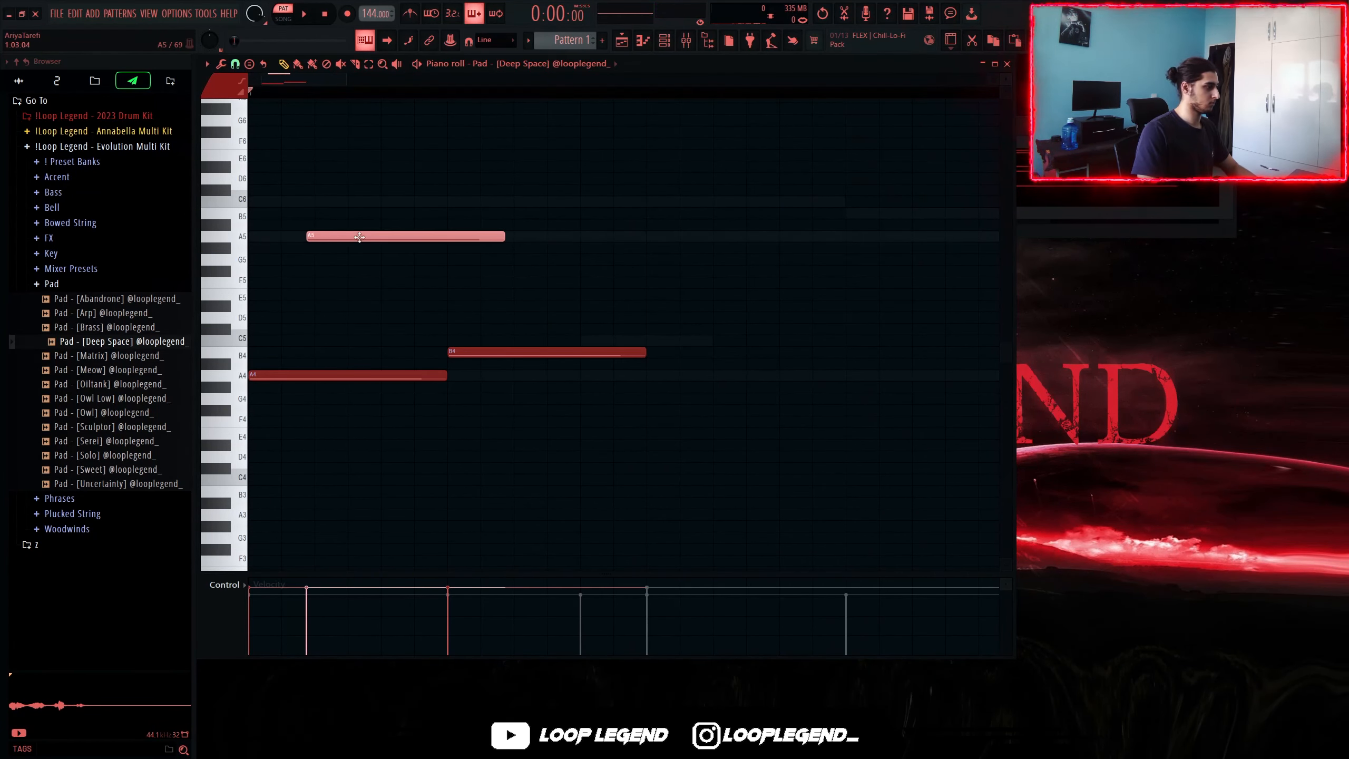
pyautogui.moveTo(286, 292)
pyautogui.mouseDown()
pyautogui.moveTo(285, 276)
pyautogui.moveTo(306, 304)
pyautogui.moveTo(309, 288)
pyautogui.mouseUp()
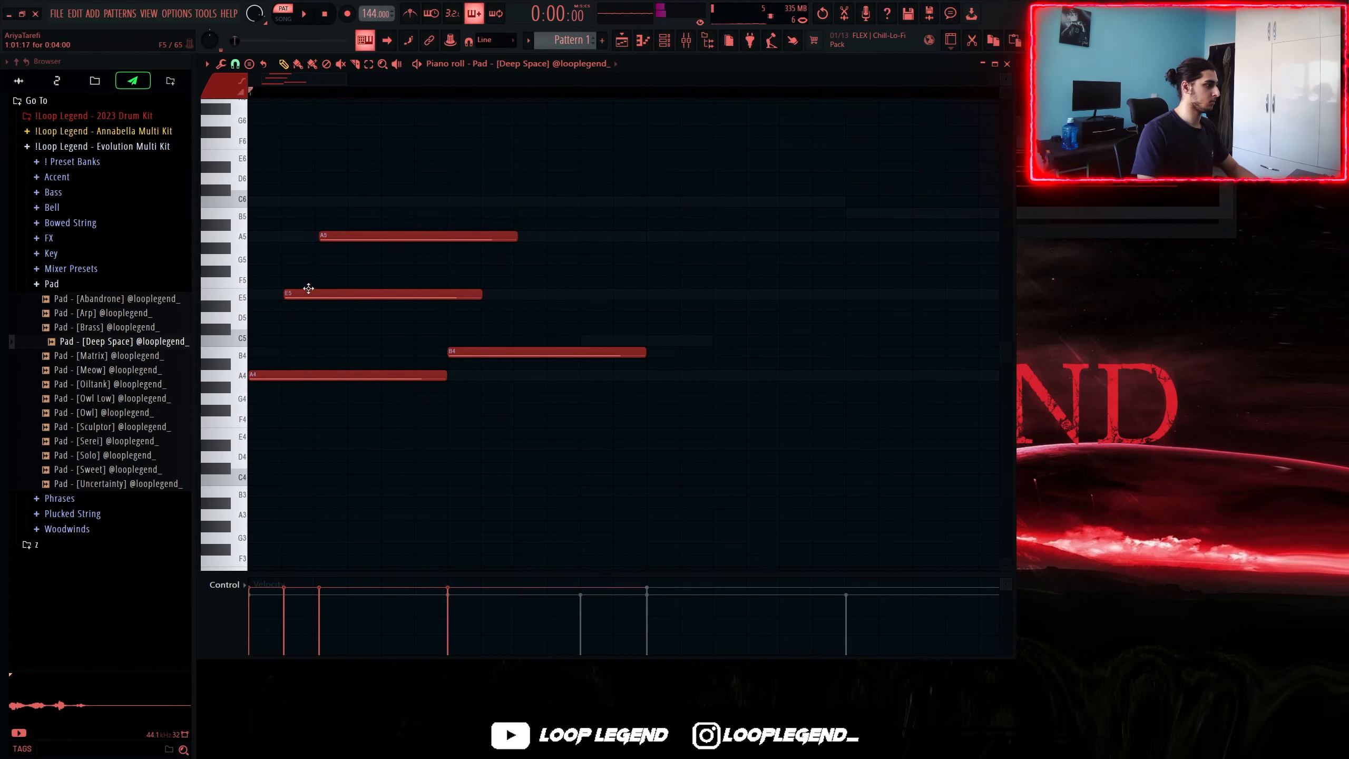
pyautogui.scroll(-2, 560, 368)
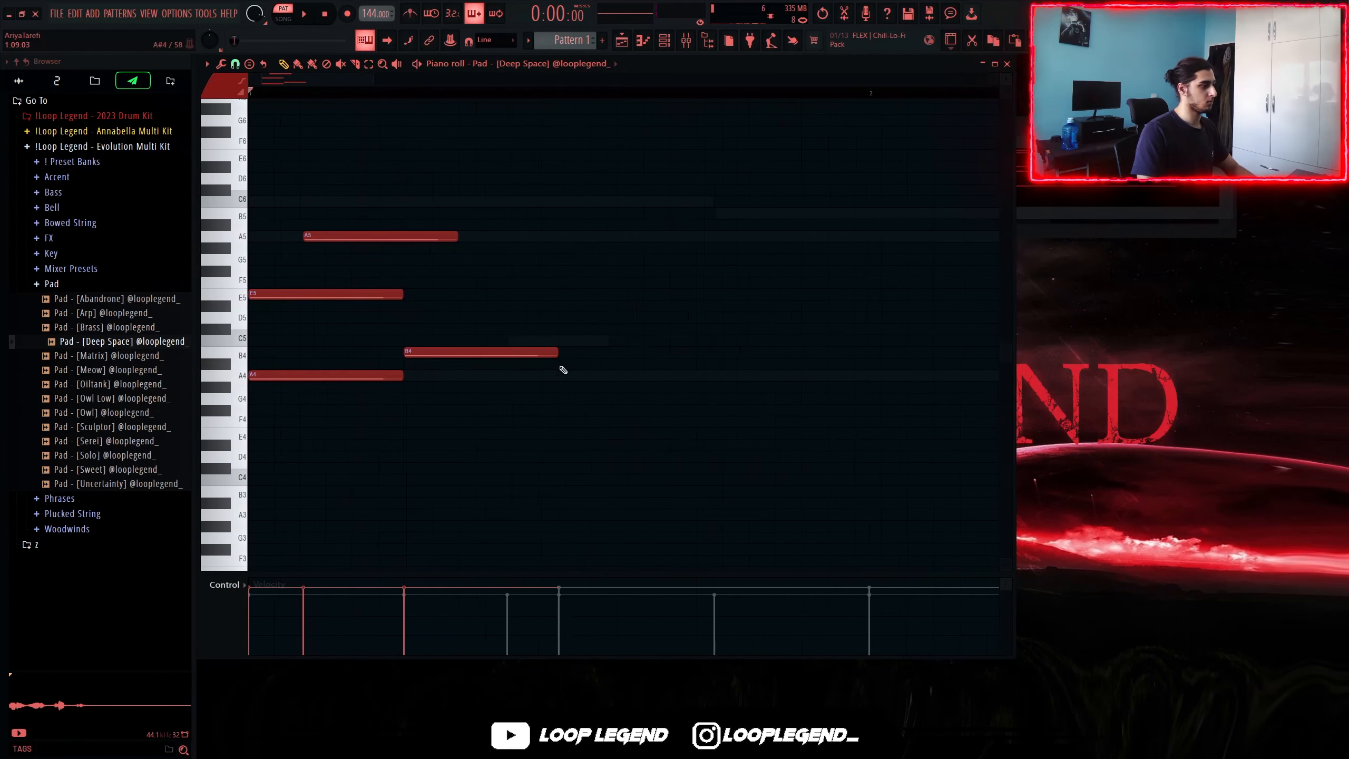
pyautogui.click(503, 340)
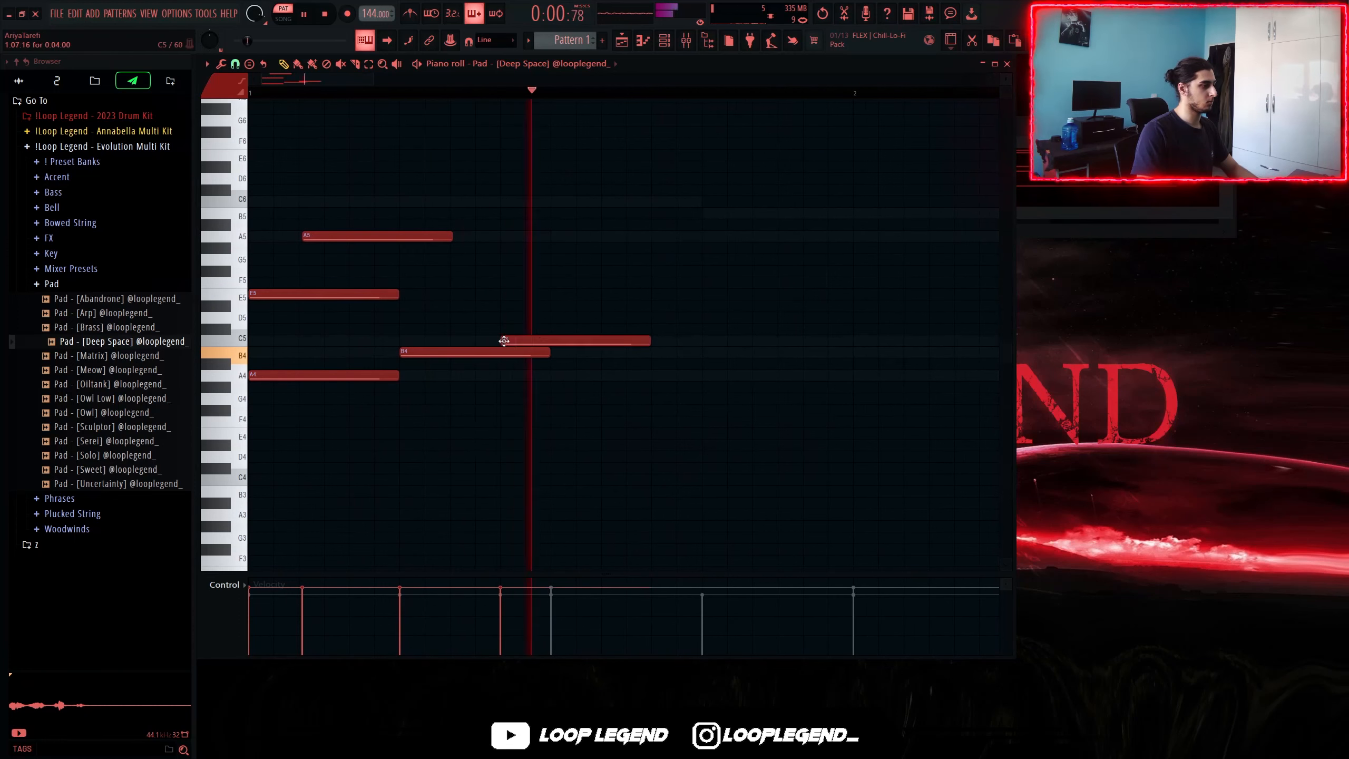
pyautogui.click(655, 375)
pyautogui.scroll(-1, 581, 374)
pyautogui.rightClick(554, 379)
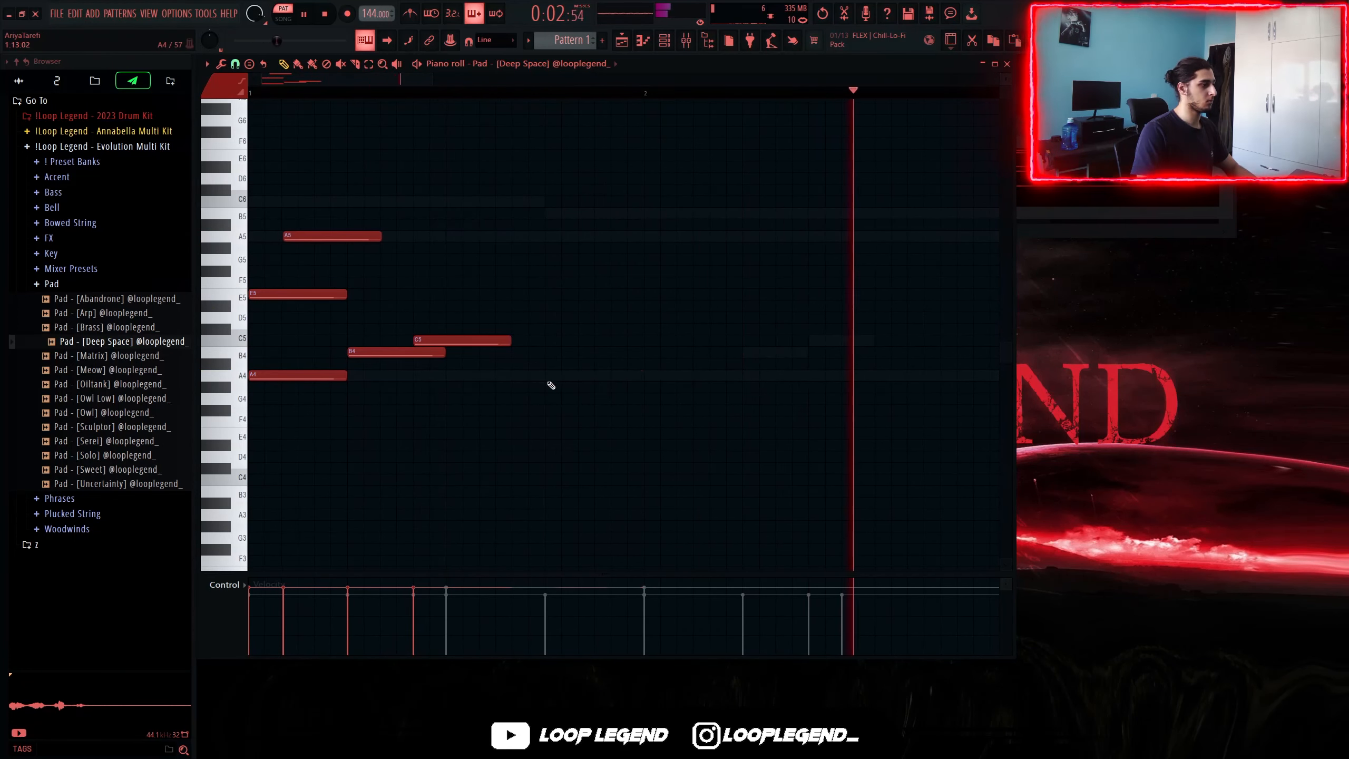
# Add Fruity parametric EQ 2 to the Deep Space mixer insert with the Low Cut + High Cut preset
pyautogui.press('F9')
pyautogui.click(964, 209)
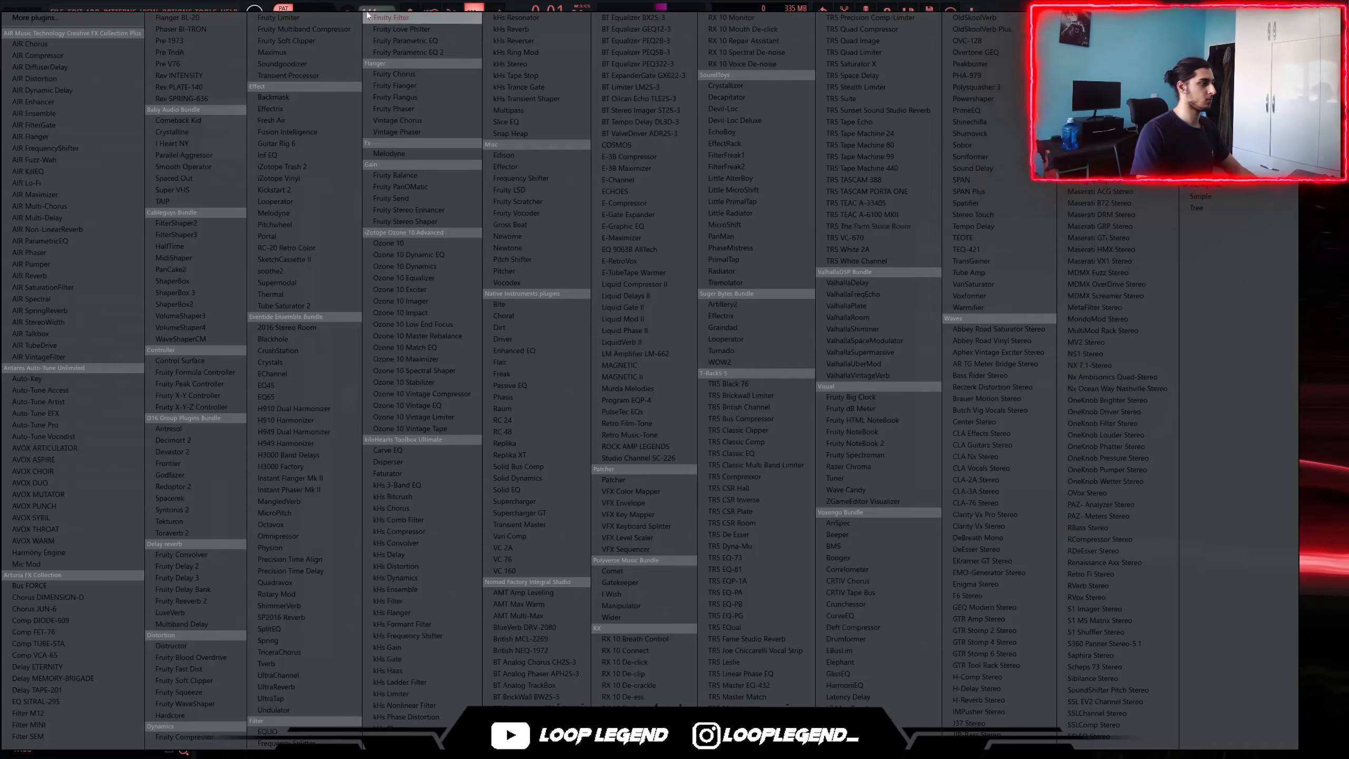
pyautogui.click(647, 166)
pyautogui.click(618, 111)
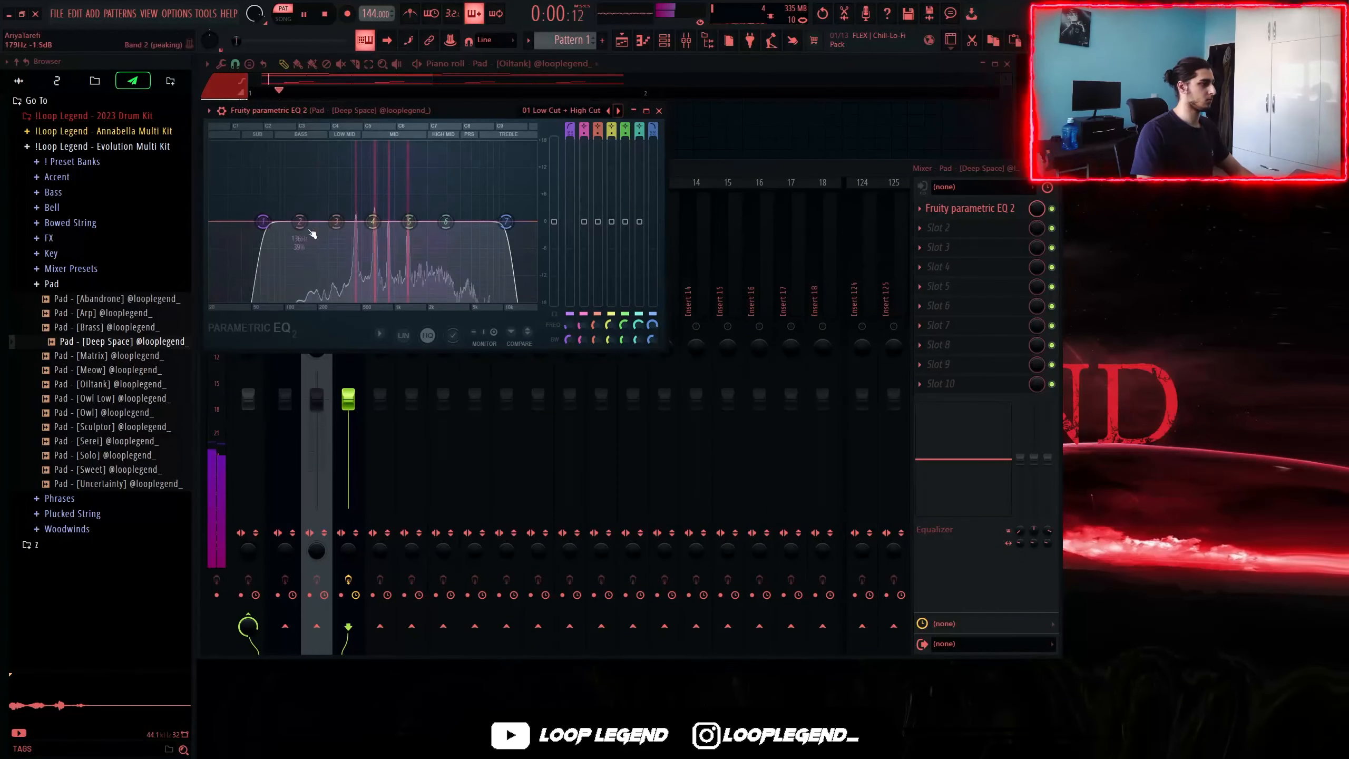
# Return to the Deep Space piano roll and add a one-beat A4 note on beat 4
pyautogui.press('space')
pyautogui.press('F7')
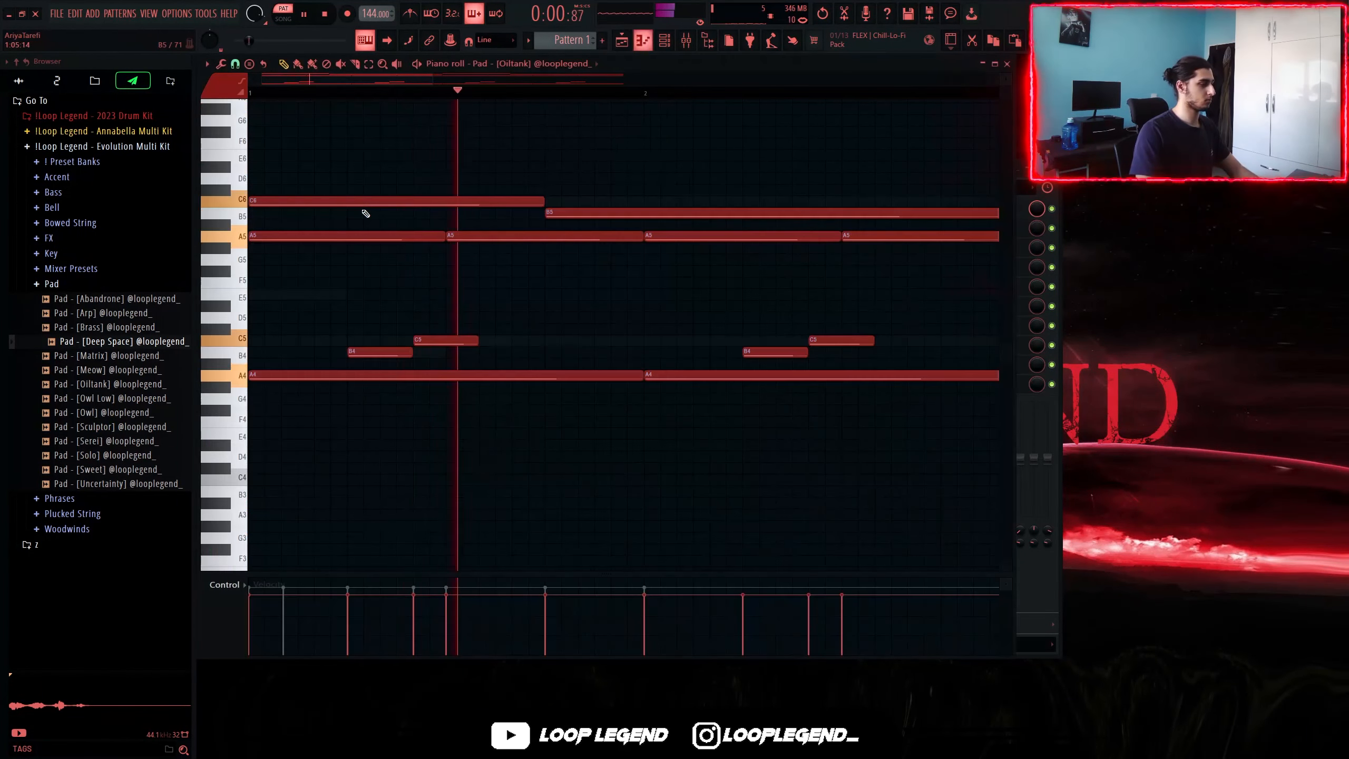
pyautogui.press('space')
pyautogui.scroll(-1, 565, 71)
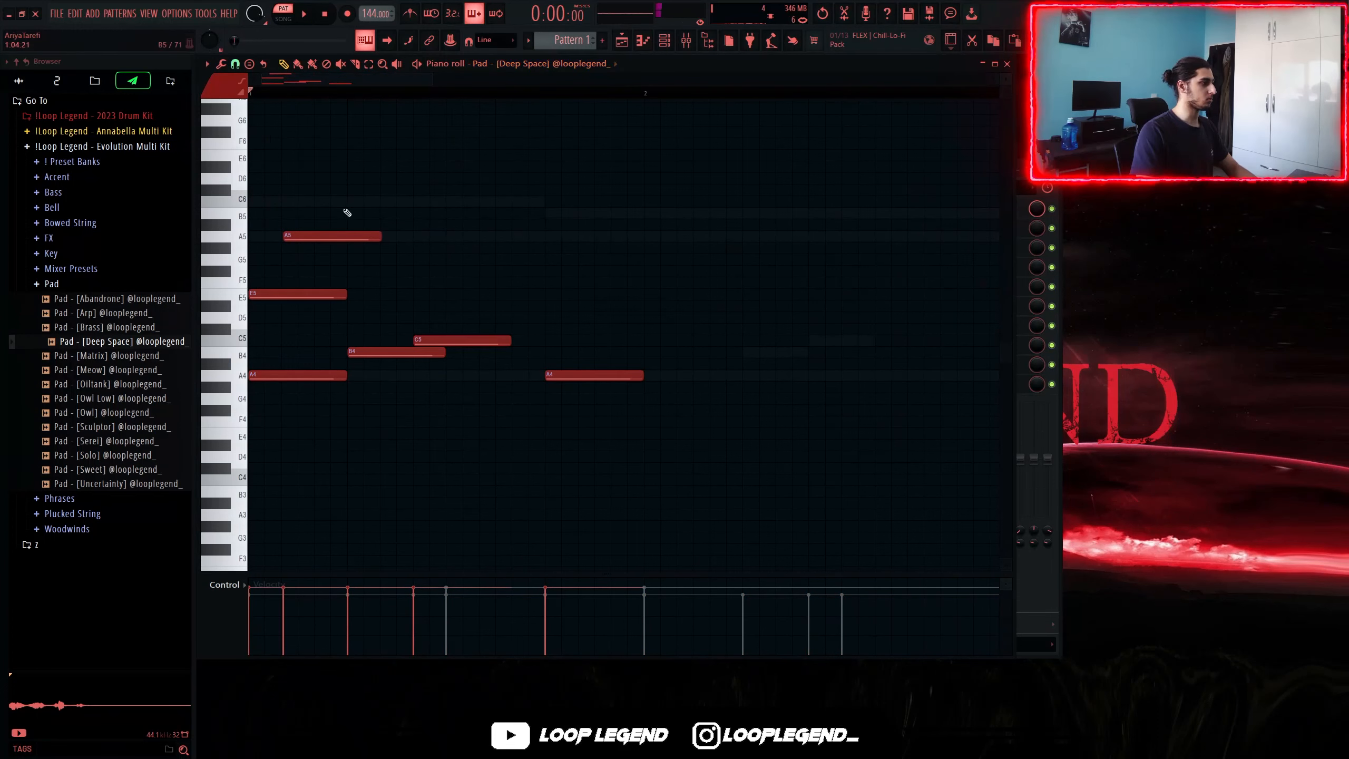
# Align the Deep Space A5 and C5 notes to beats 2 and 3, repeat the phrase at bar 3 and play it back
pyautogui.scroll(4, 271, 238)
pyautogui.keyDown('ctrl'); pyautogui.moveTo(345, 213); pyautogui.dragTo(482, 232); pyautogui.keyUp('ctrl')
pyautogui.press('space')
pyautogui.press('space')
pyautogui.scroll(-1, 477, 233)
pyautogui.press('space')
pyautogui.moveTo(495, 344); pyautogui.dragTo(530, 344)
pyautogui.press('space')
pyautogui.press('space')
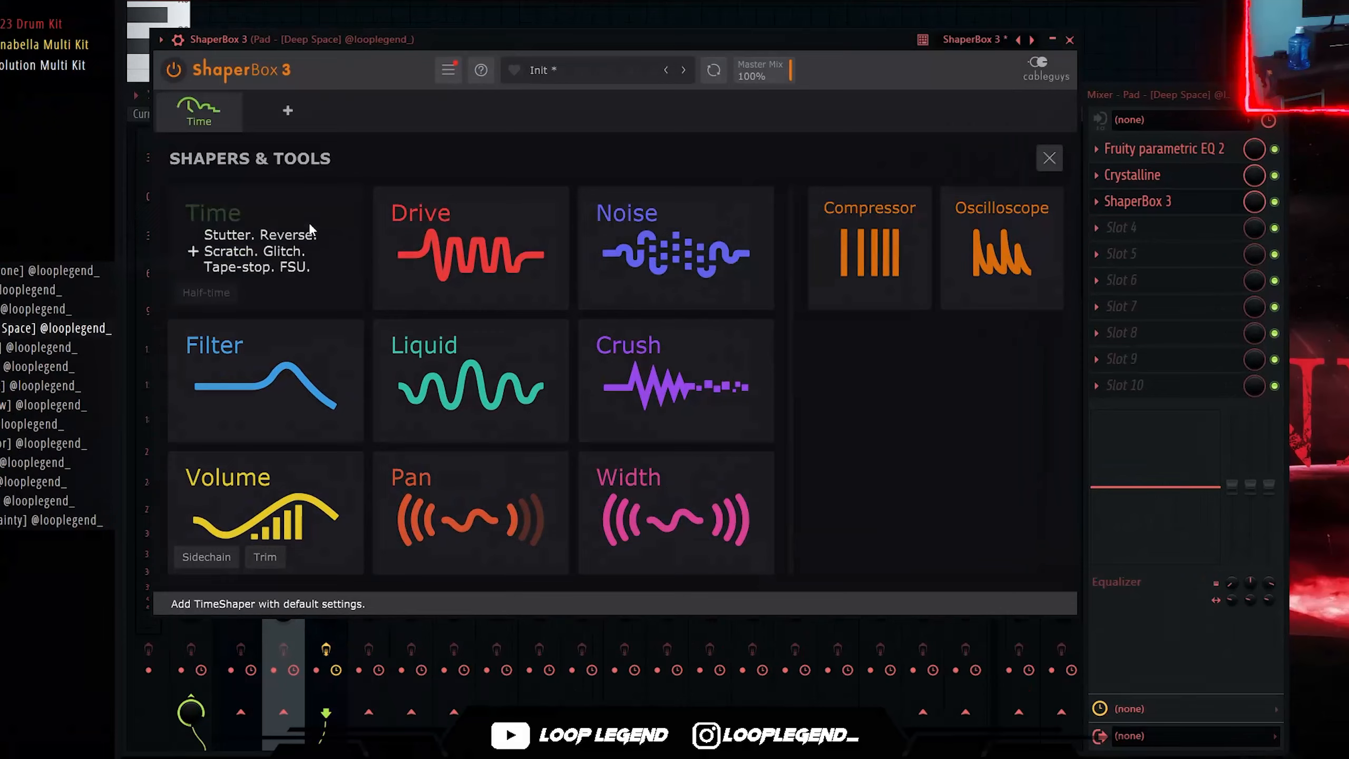
# Add TimeShaper in ShaperBox 3 on the Deep Space insert with the Reverse end 2 pattern and a 1/2 LFO length
pyautogui.click(311, 230)
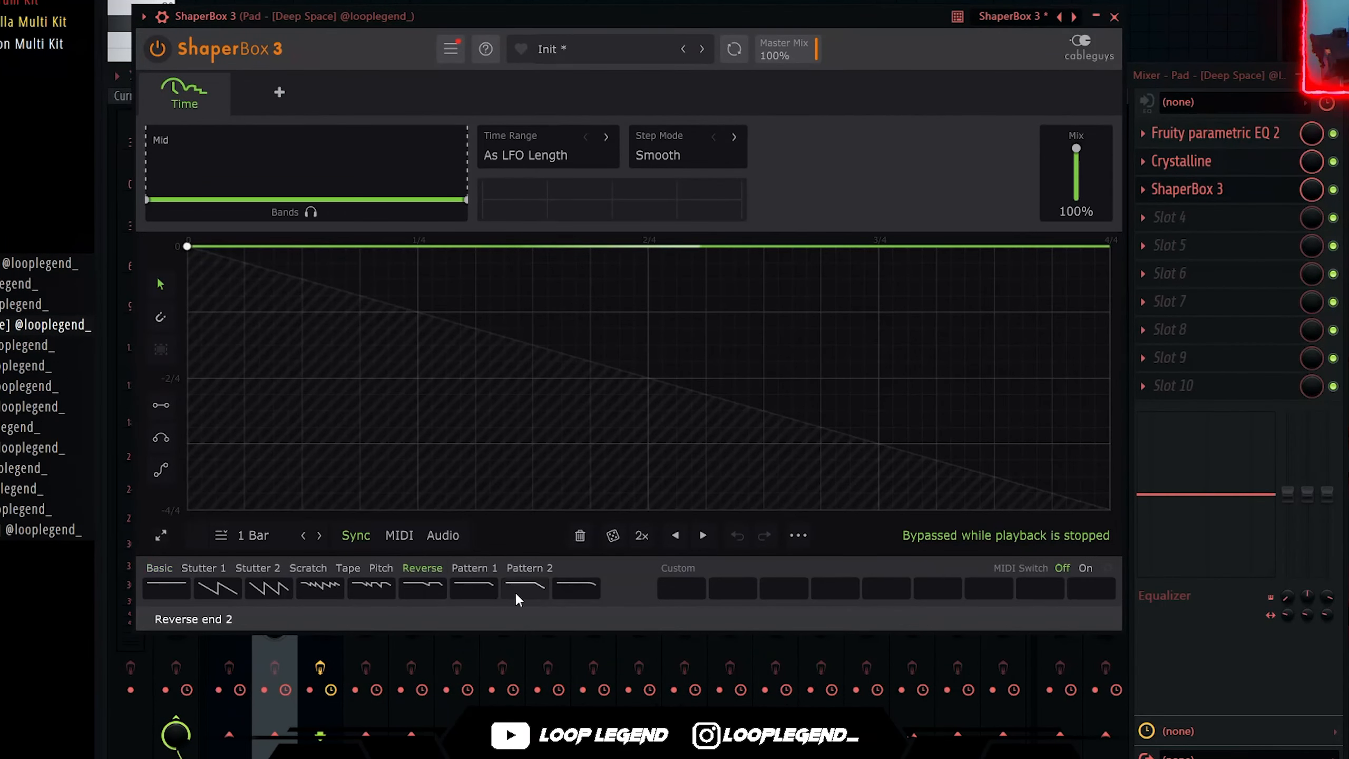
pyautogui.click(517, 598)
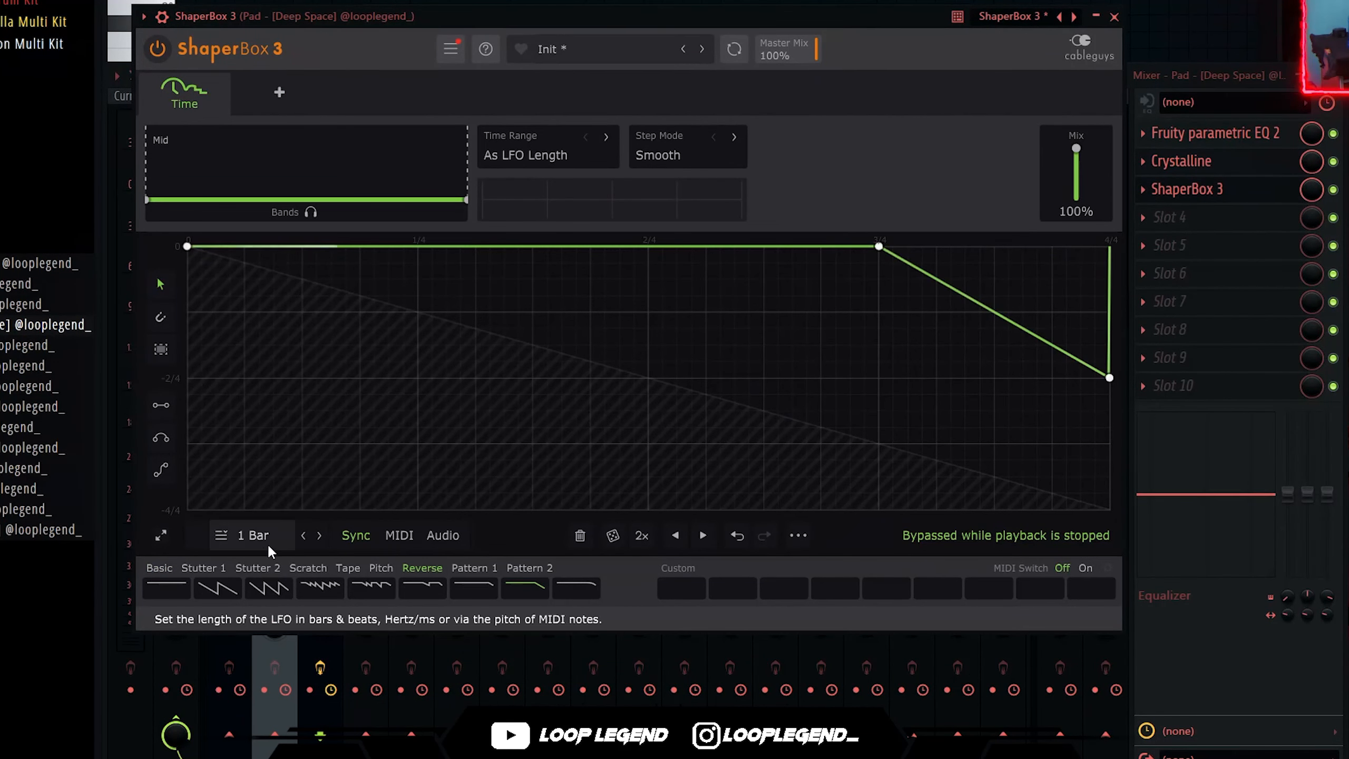
pyautogui.click(320, 535)
pyautogui.click(303, 535)
pyautogui.click(303, 535)
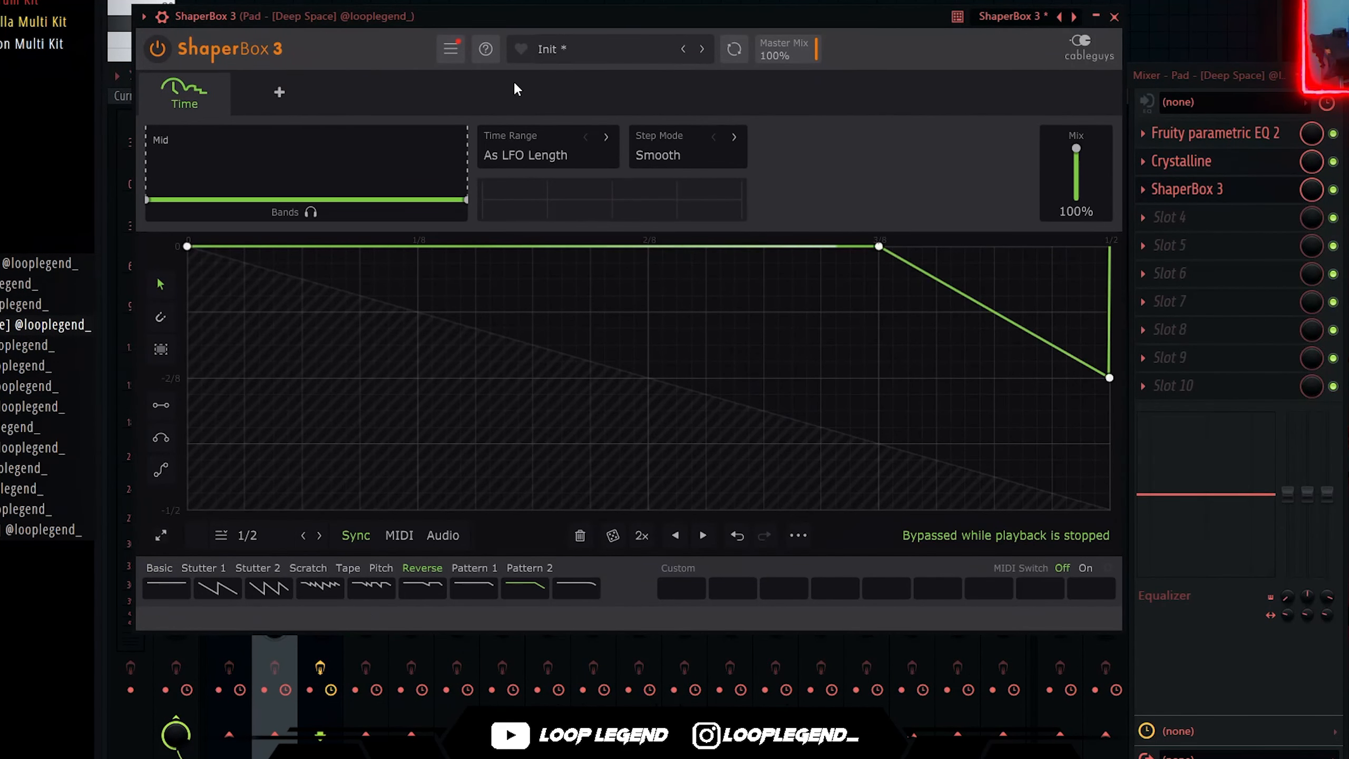
pyautogui.moveTo(559, 24); pyautogui.dragTo(581, 20)
# Set TimeShaper's mix to 81% during playback and raise its LFO length by two settings
pyautogui.press('space')
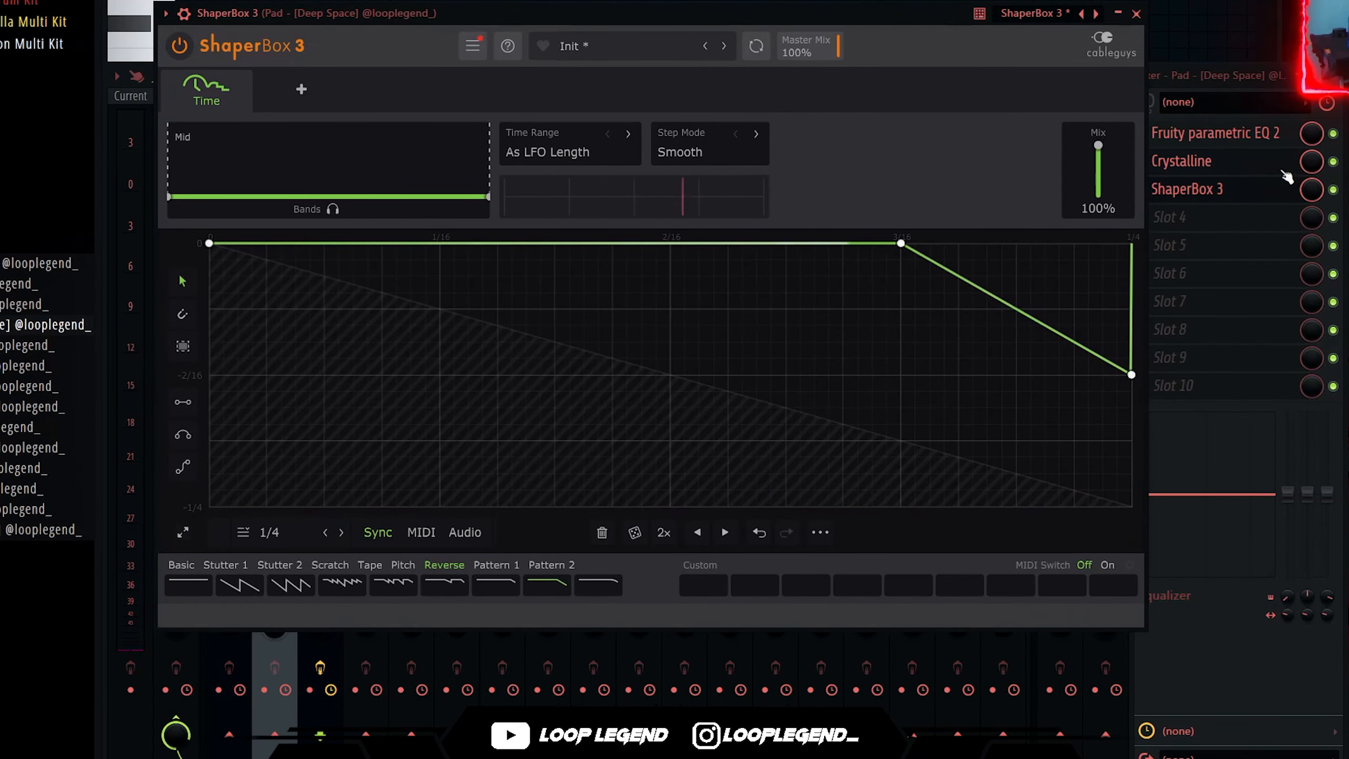
pyautogui.press('space')
pyautogui.press('space')
pyautogui.moveTo(1100, 147); pyautogui.dragTo(1100, 156)
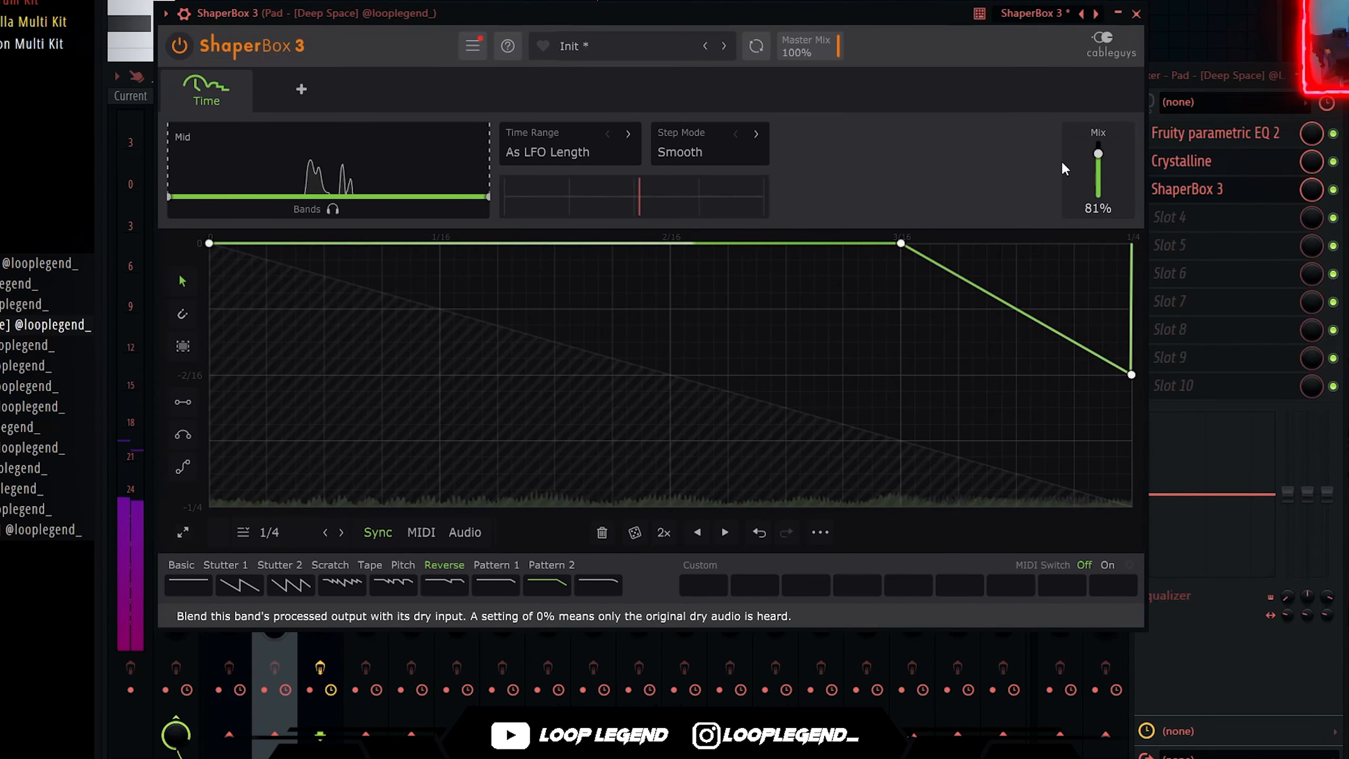
pyautogui.click(344, 530)
pyautogui.click(344, 531)
pyautogui.moveTo(572, 7); pyautogui.dragTo(550, 15)
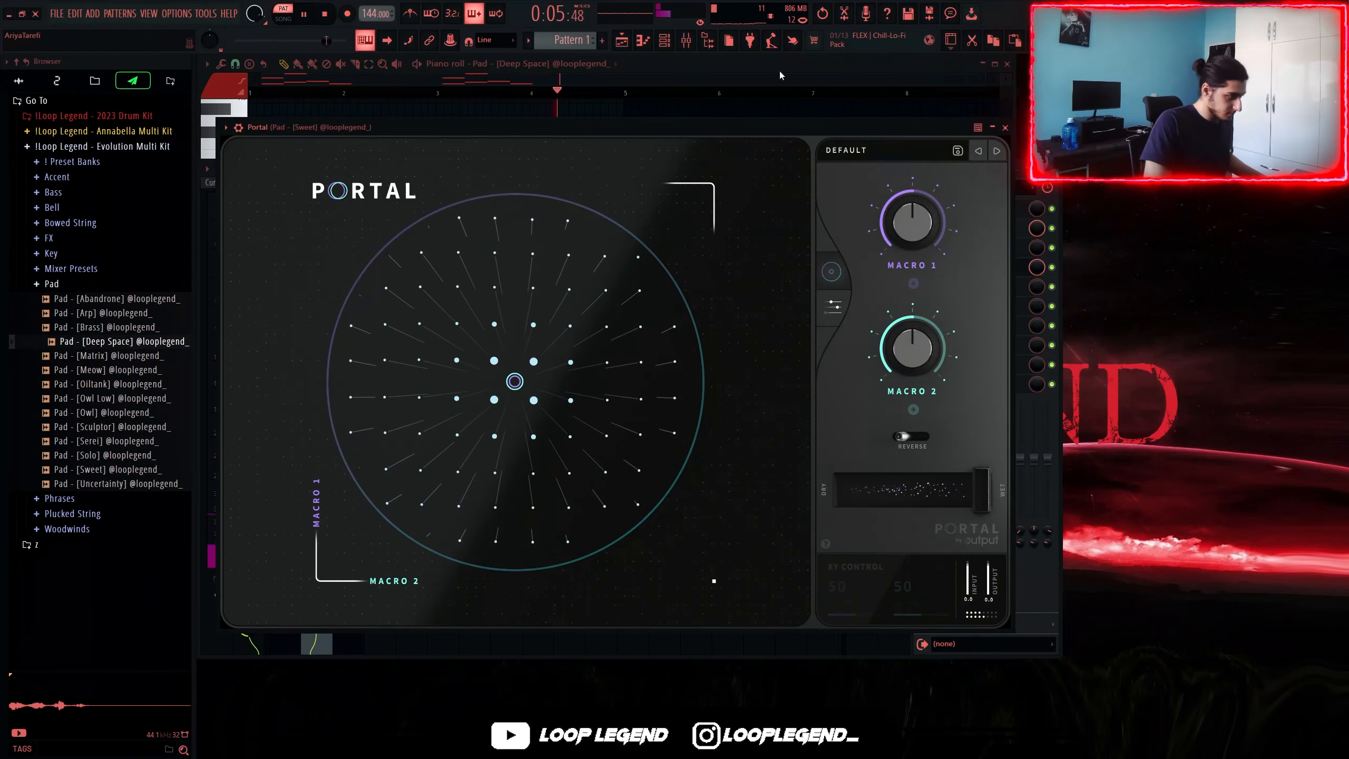
# Load the PANDORA preset in Portal on the Sweet pad insert, with a lower dry/wet mix and a higher Size
pyautogui.click(861, 149)
pyautogui.click(452, 286)
pyautogui.click(676, 301)
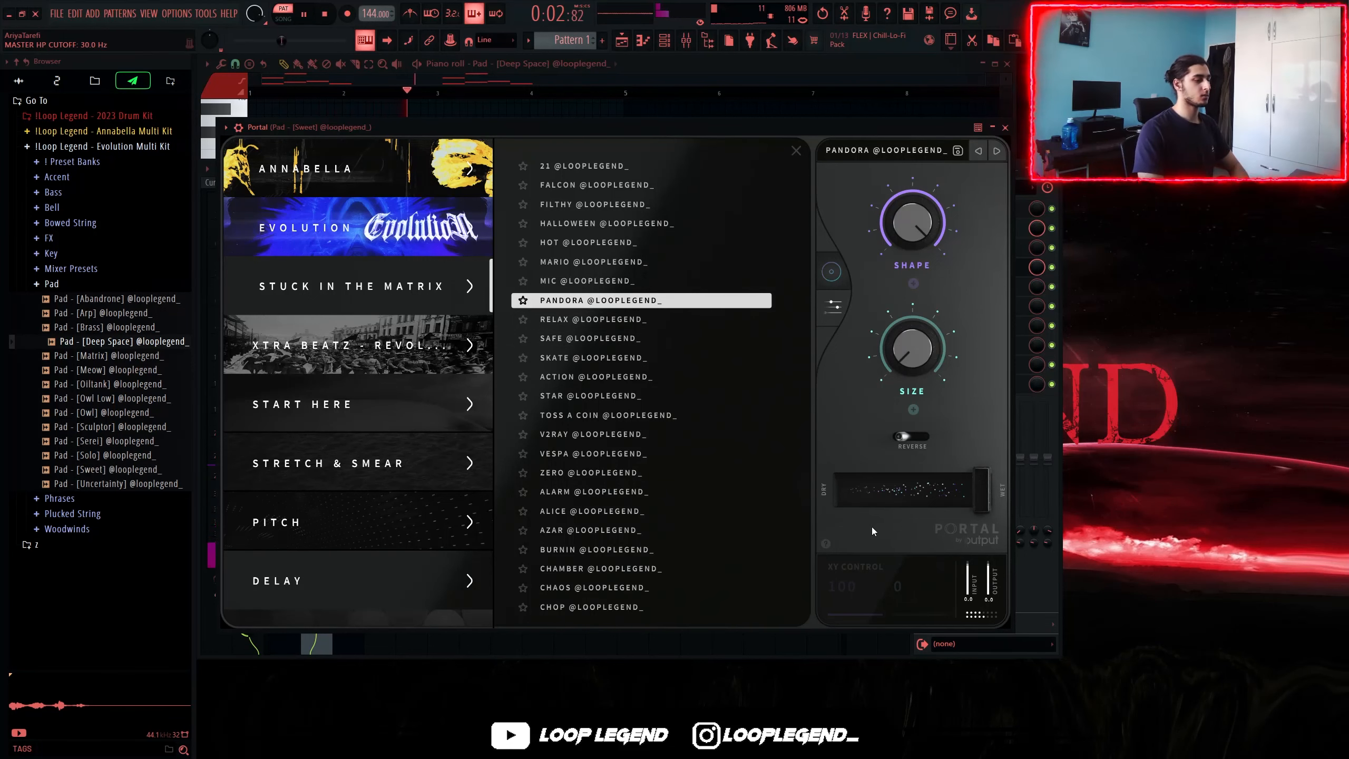
pyautogui.moveTo(979, 483); pyautogui.dragTo(914, 488)
pyautogui.moveTo(908, 346); pyautogui.dragTo(907, 260)
pyautogui.click(835, 305)
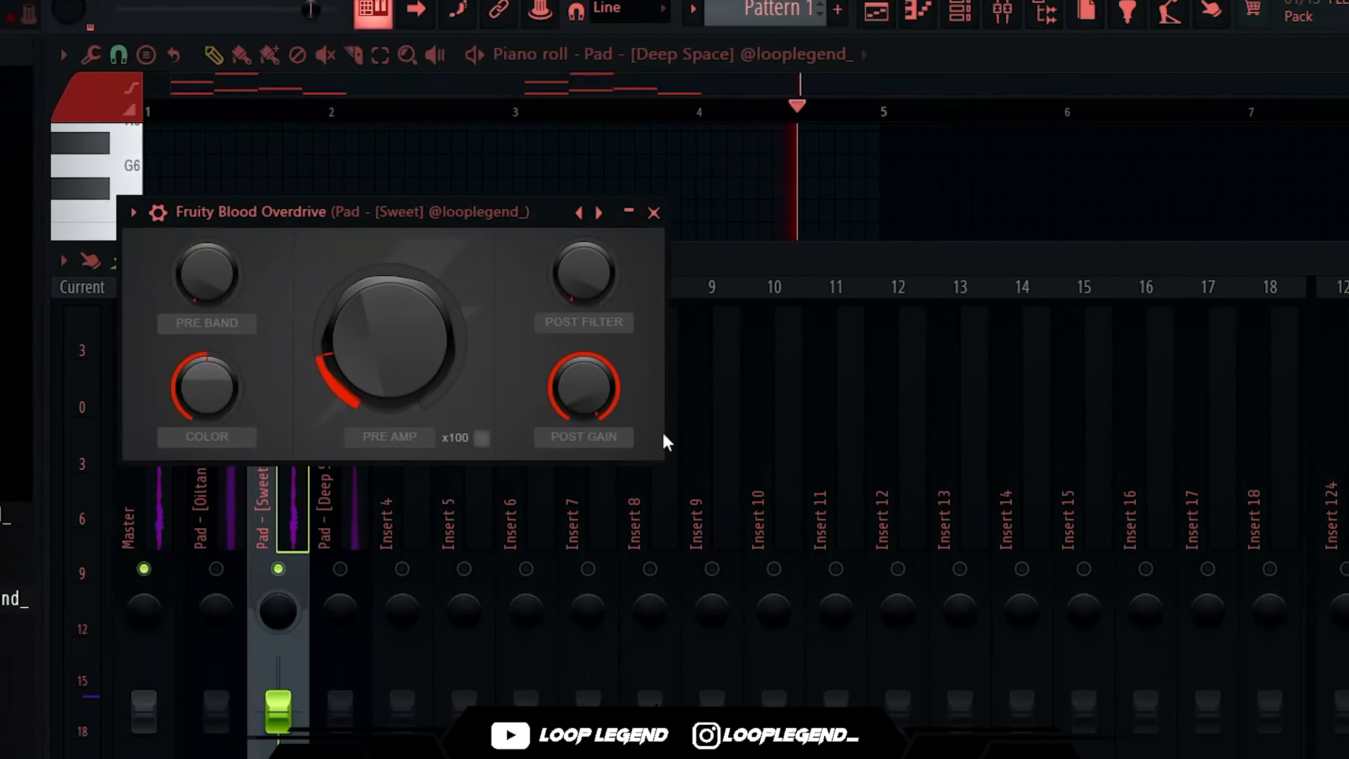
# Raise the Sweet insert's Blood Overdrive pre-amp slightly and add a Fruity Limiter in COMP mode with a higher ratio
pyautogui.moveTo(406, 372); pyautogui.dragTo(406, 348)
pyautogui.click(1346, 503)
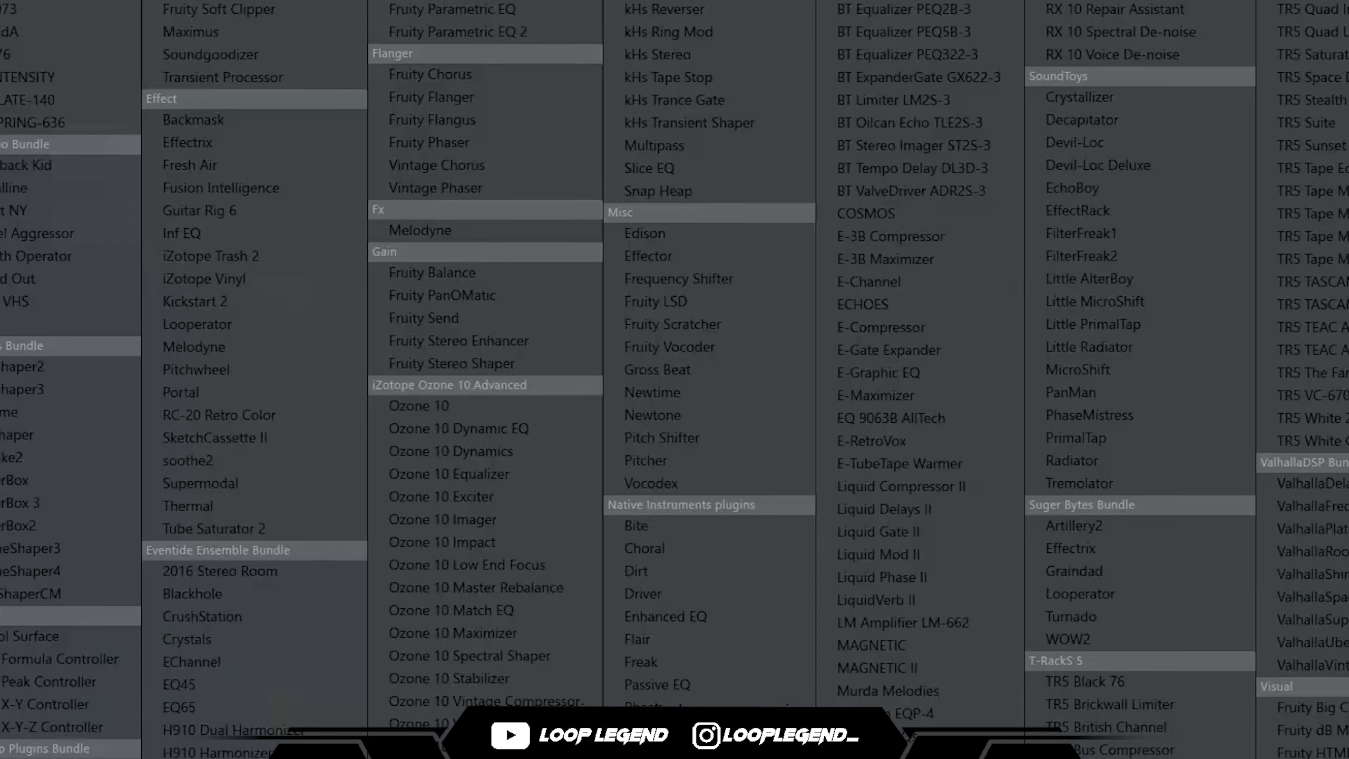
pyautogui.click(468, 2)
pyautogui.click(413, 663)
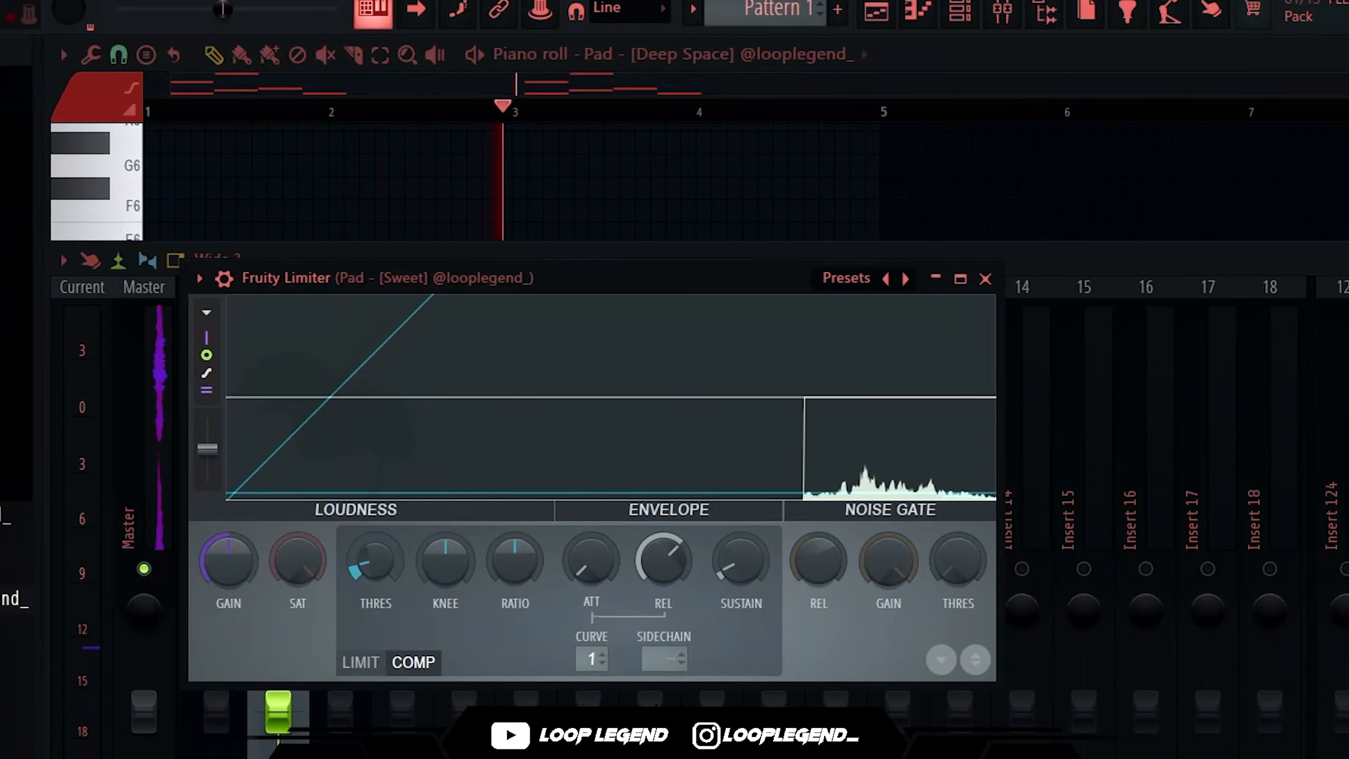
pyautogui.moveTo(516, 559); pyautogui.dragTo(516, 540)
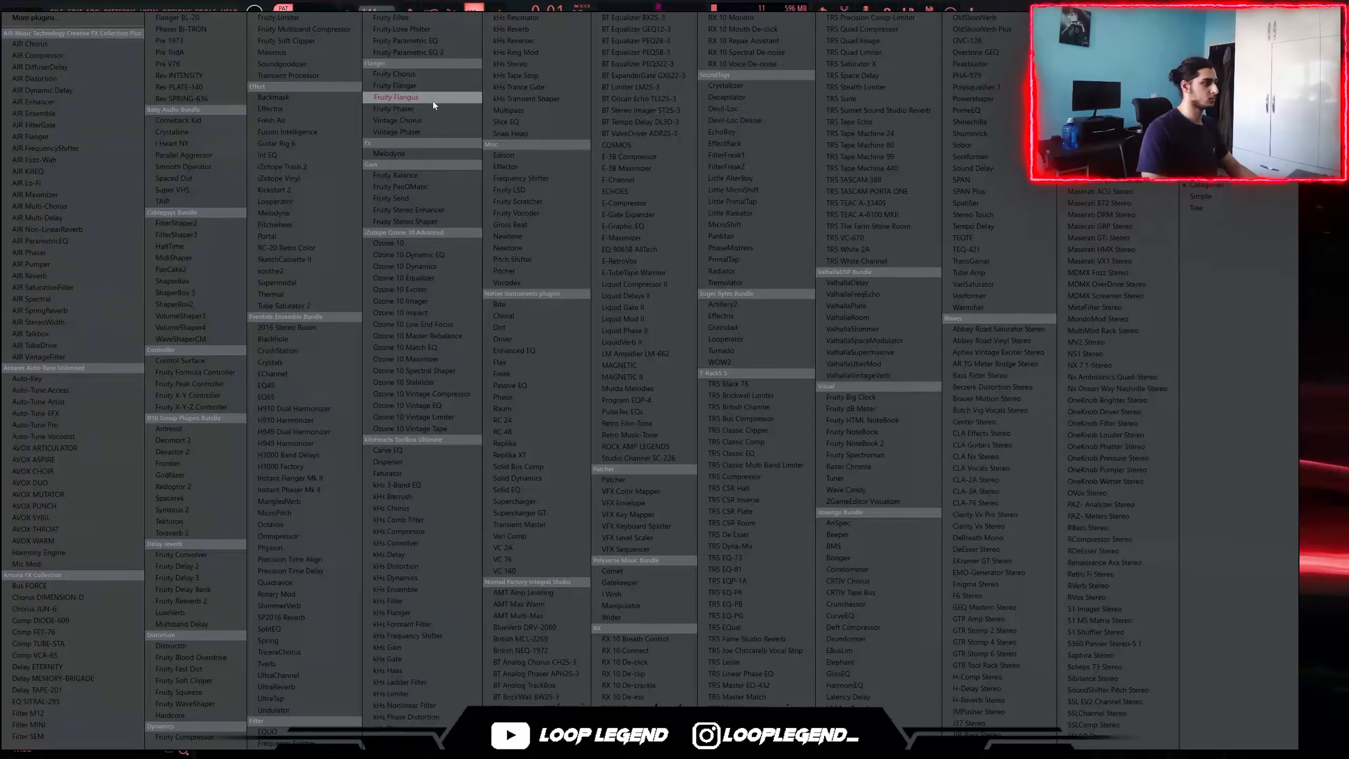
# Add Fruity Phaser with a reduced slot mix, and add Fruity Stereo Shaper to the Deep Space insert
pyautogui.click(431, 109)
pyautogui.press('Escape')
pyautogui.moveTo(1037, 364); pyautogui.dragTo(1037, 414)
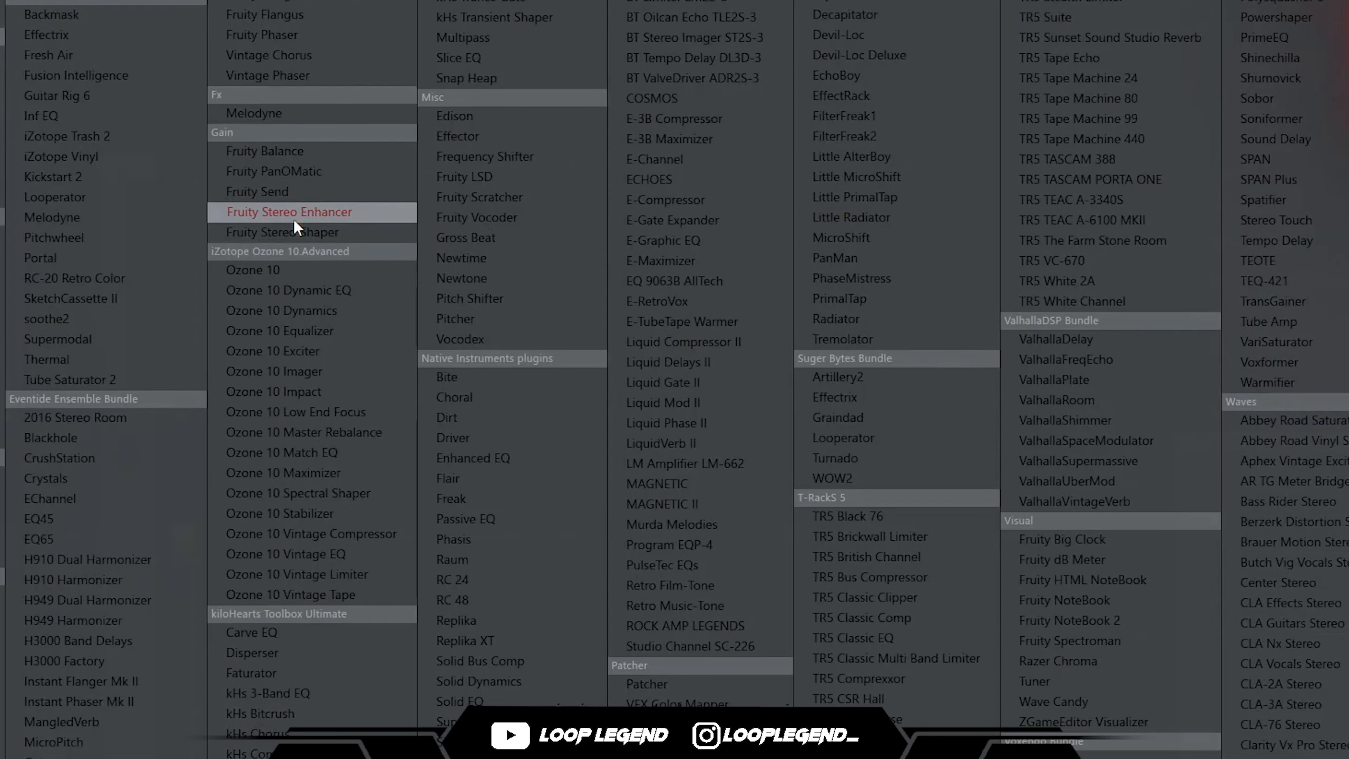
pyautogui.click(293, 218)
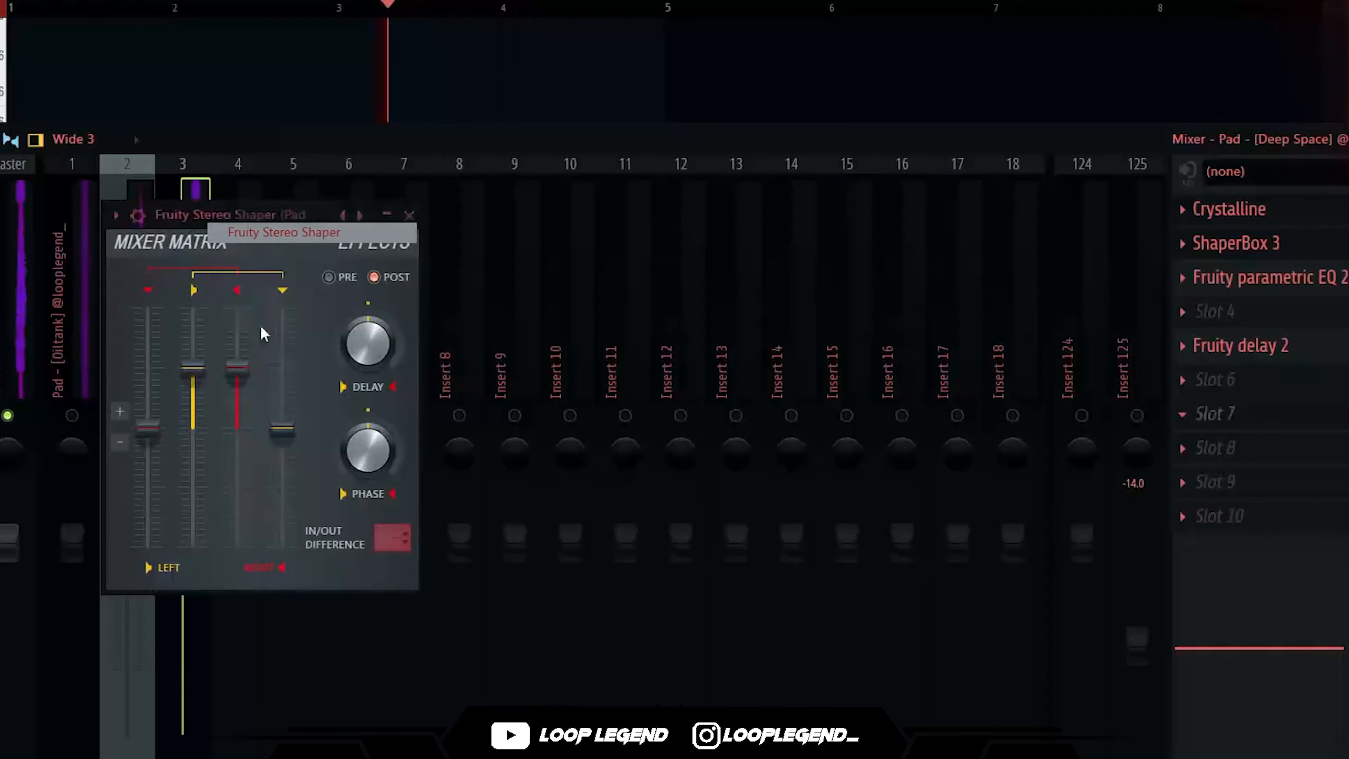
pyautogui.press('Escape')
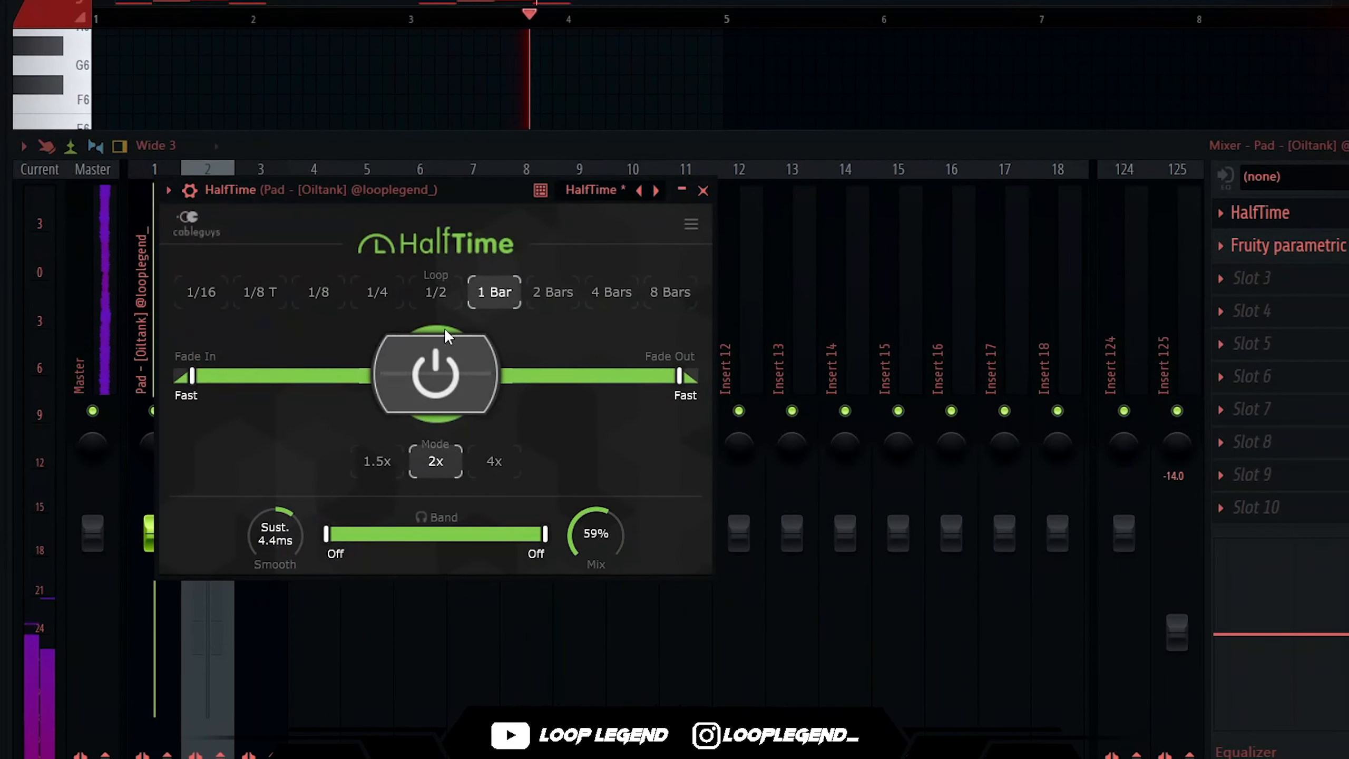
# Set the HalfTime loop length to 1/2 on the Oiltank insert and solo that insert
pyautogui.click(434, 290)
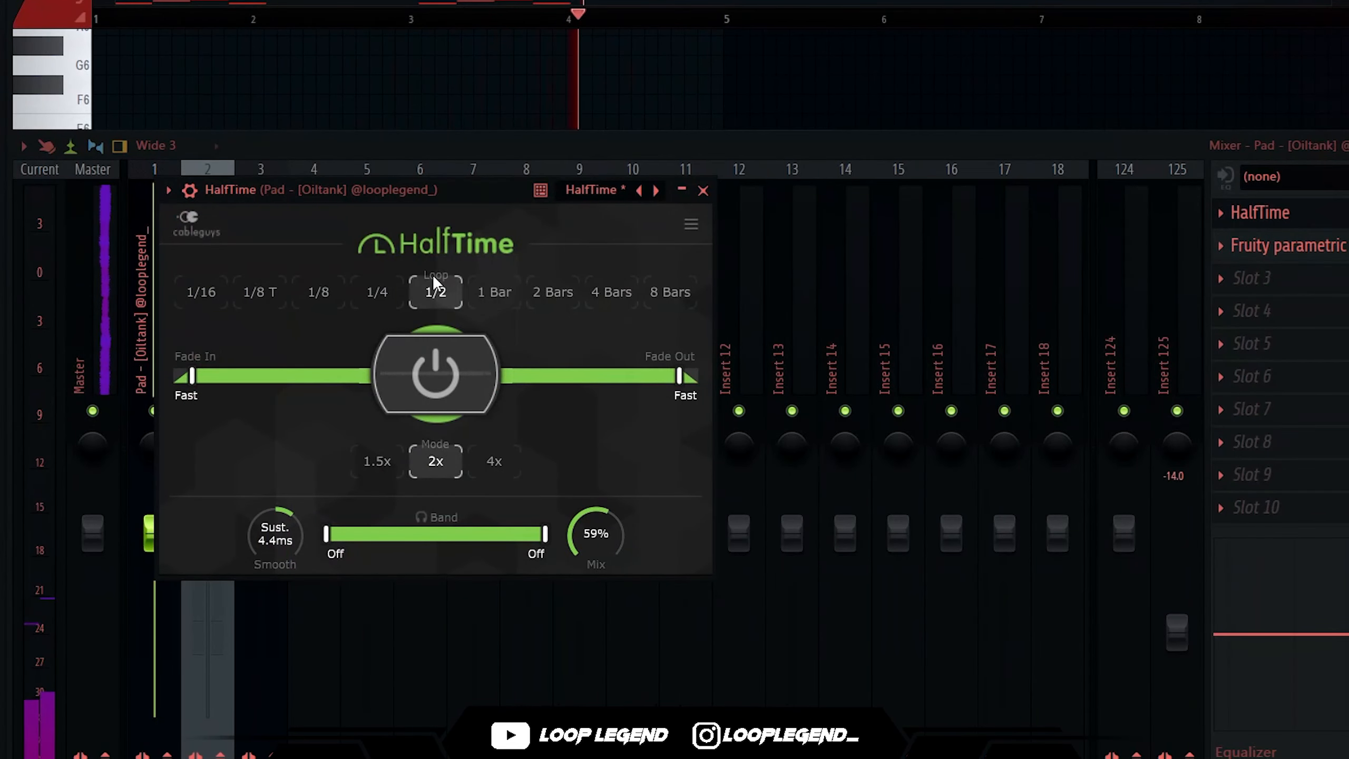
pyautogui.press('Escape')
pyautogui.rightClick(154, 410)
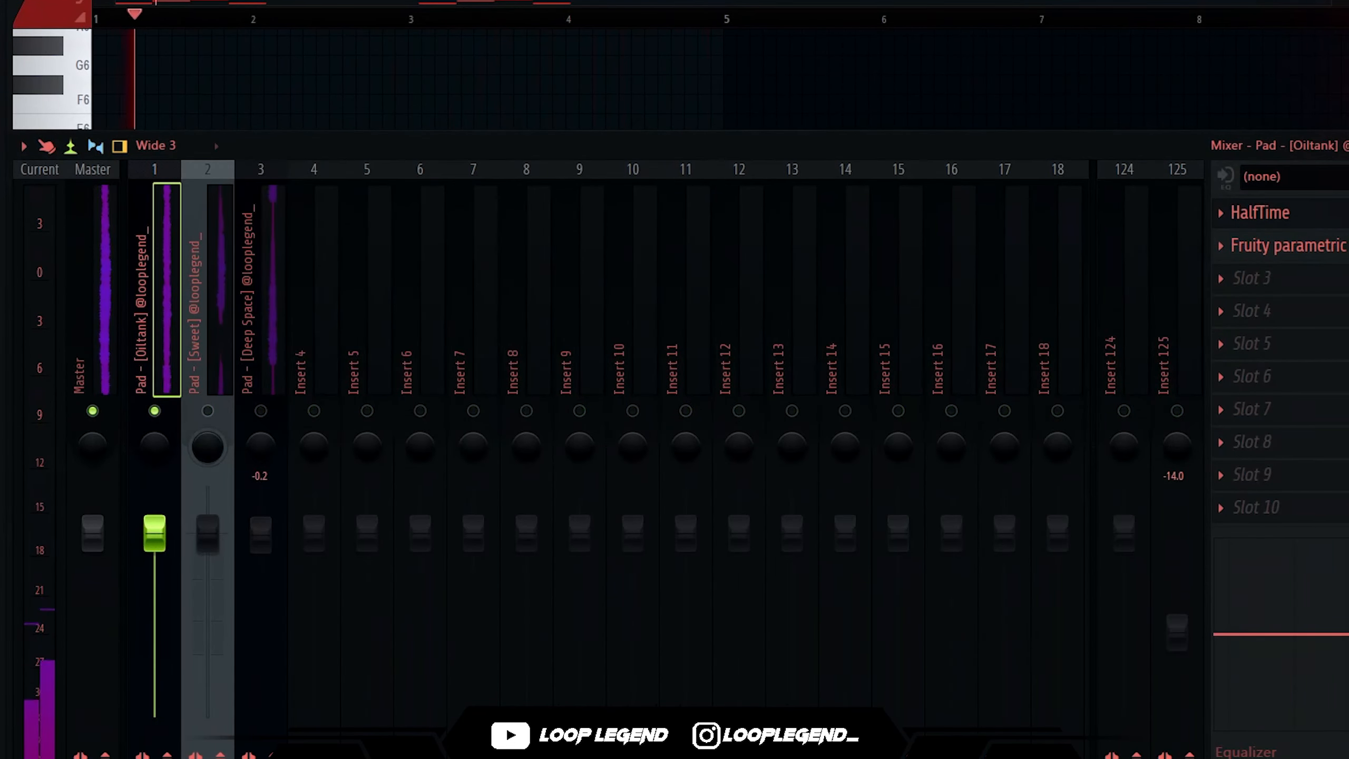
# Narrow the Oiltank insert's parametric EQ by moving the high cut lower and the low cut higher in frequency
pyautogui.click(1306, 250)
pyautogui.moveTo(700, 347); pyautogui.dragTo(481, 348)
pyautogui.moveTo(231, 348); pyautogui.dragTo(327, 348)
pyautogui.moveTo(481, 348); pyautogui.dragTo(548, 349)
pyautogui.click(896, 162)
# Add Graindad to the Oiltank insert, load the preset RAY MIDI Slice of Atmo ORB, and lower its dry/wet mix
pyautogui.click(1280, 278)
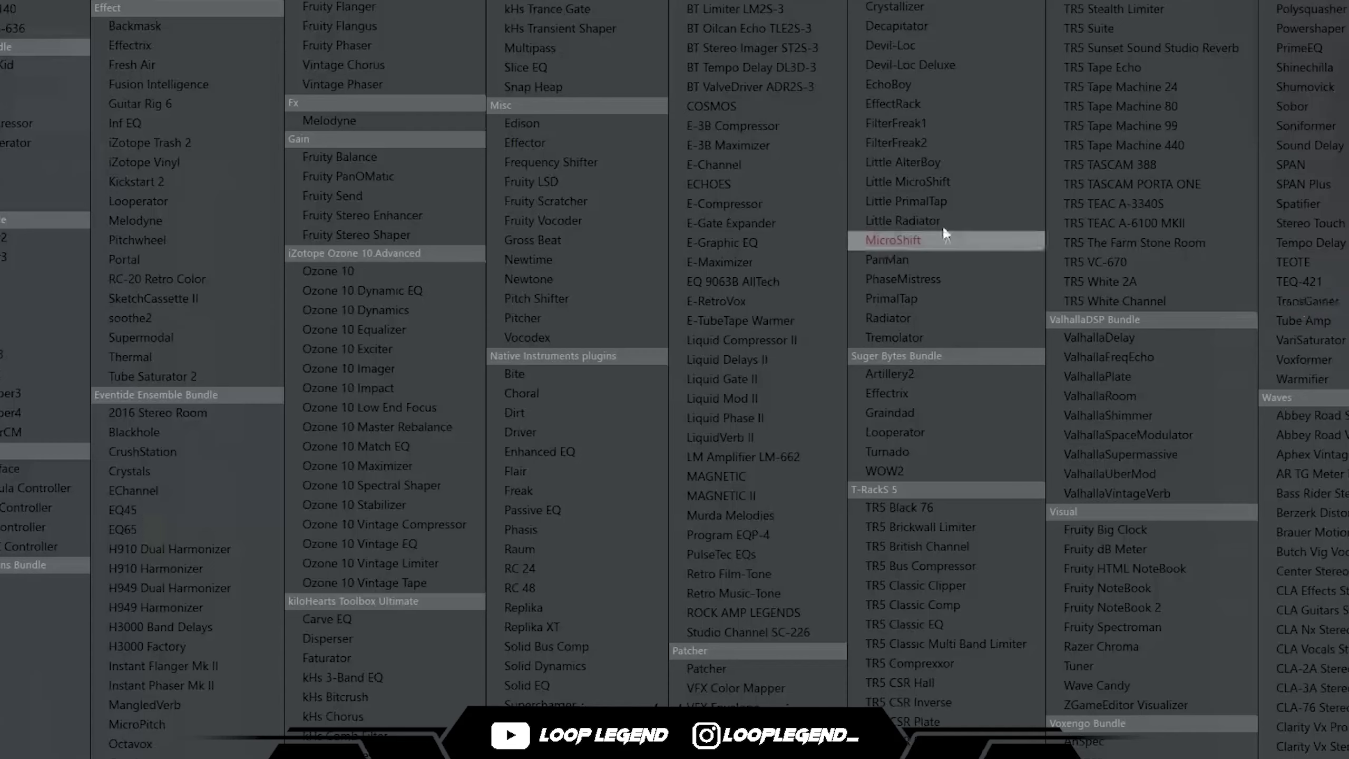
pyautogui.click(337, 46)
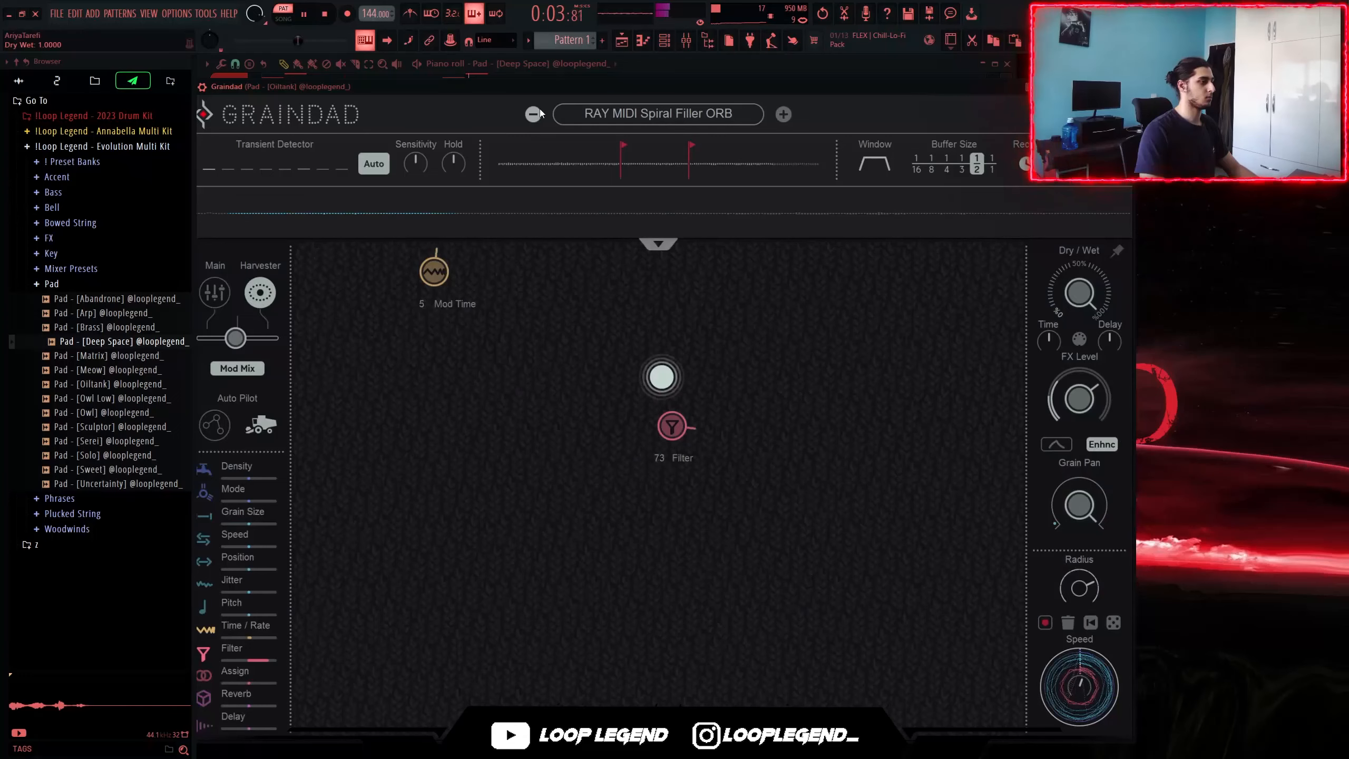
pyautogui.click(540, 109)
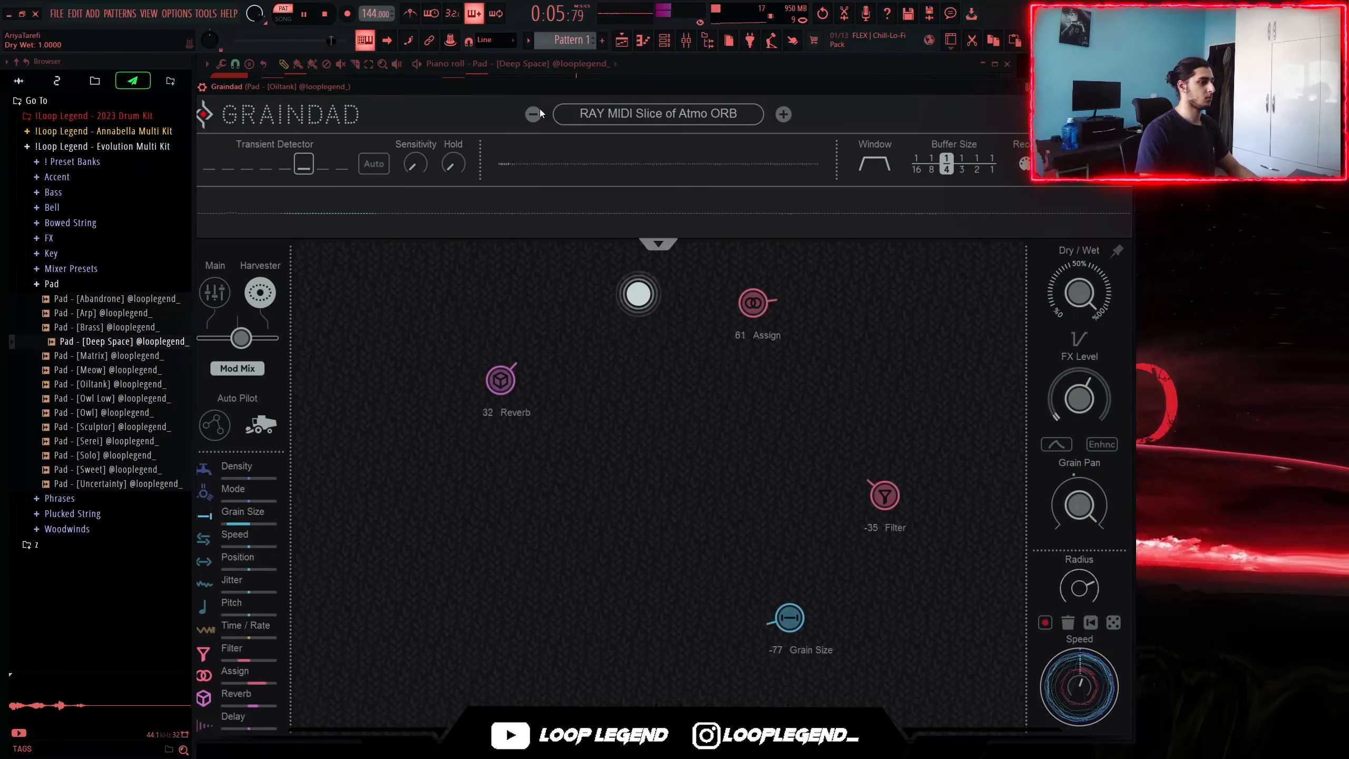
pyautogui.moveTo(1080, 293); pyautogui.dragTo(1050, 421)
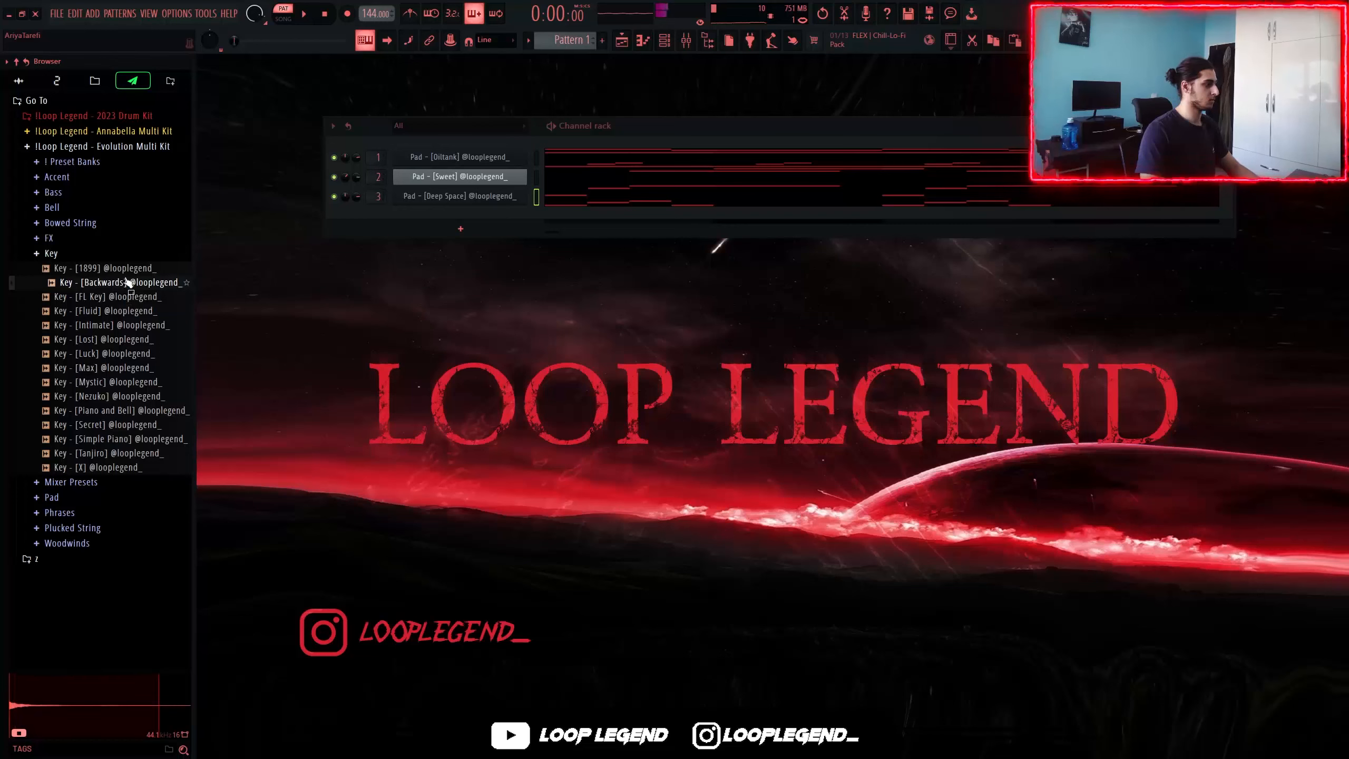
# Load the Key - [1899] sample into a new channel, enable Reverse, Normalize and Remove DC offset, and adjust its sample length
pyautogui.moveTo(396, 220); pyautogui.dragTo(404, 217)
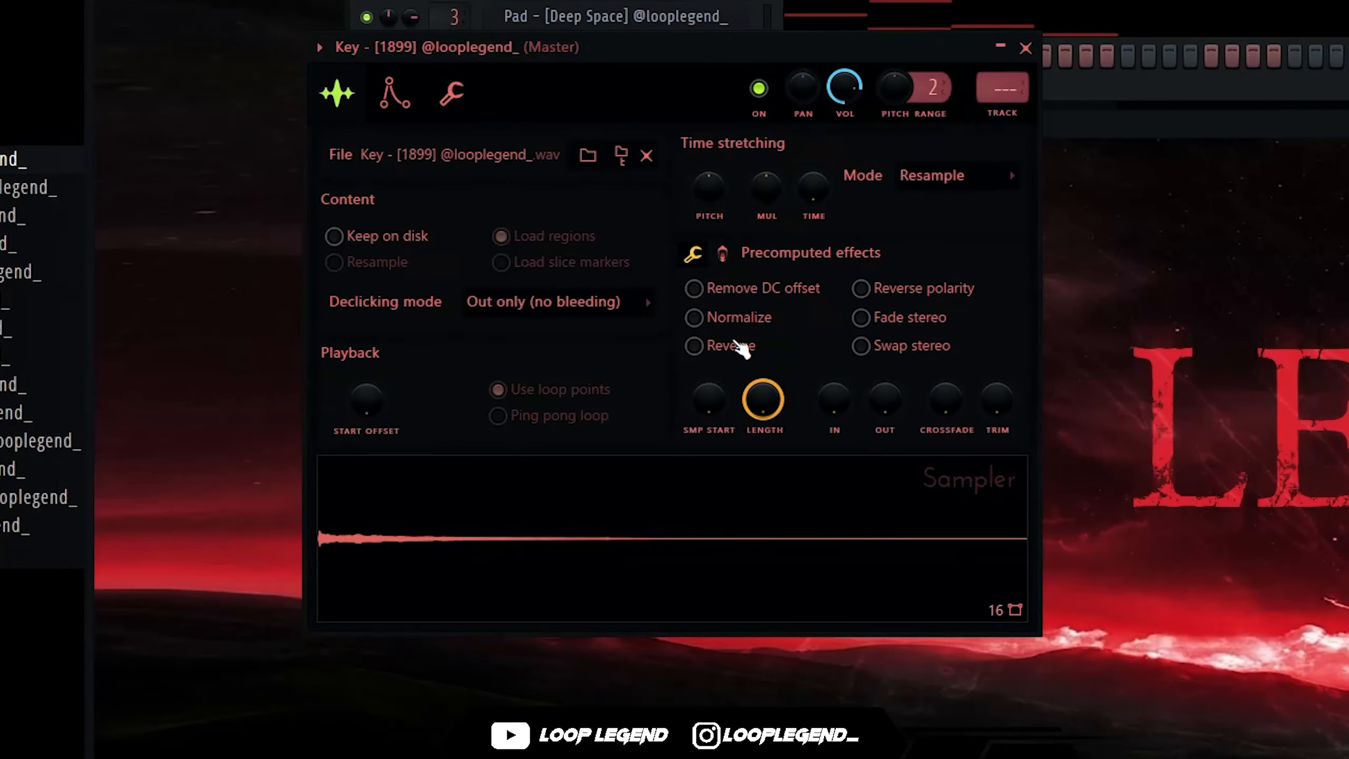
pyautogui.click(741, 346)
pyautogui.click(738, 317)
pyautogui.click(743, 291)
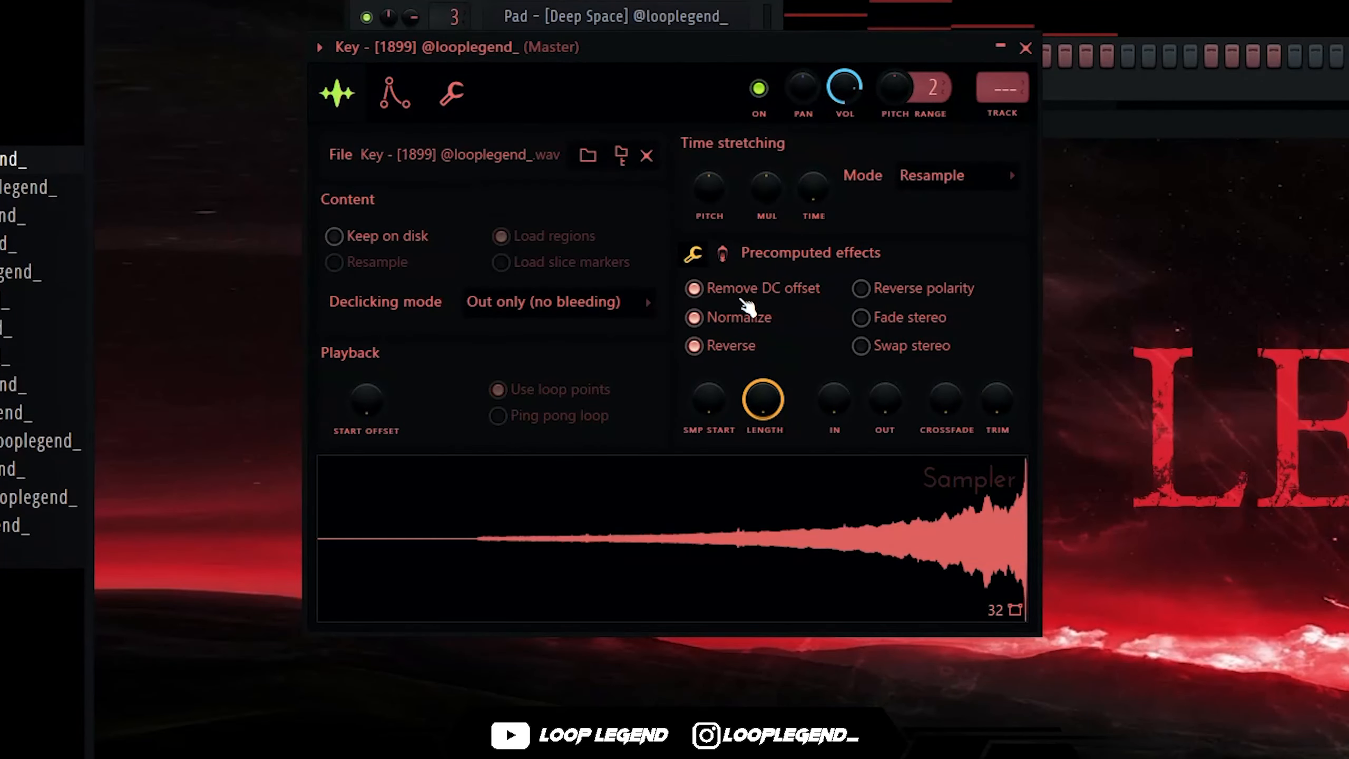
pyautogui.moveTo(765, 400); pyautogui.dragTo(765, 380)
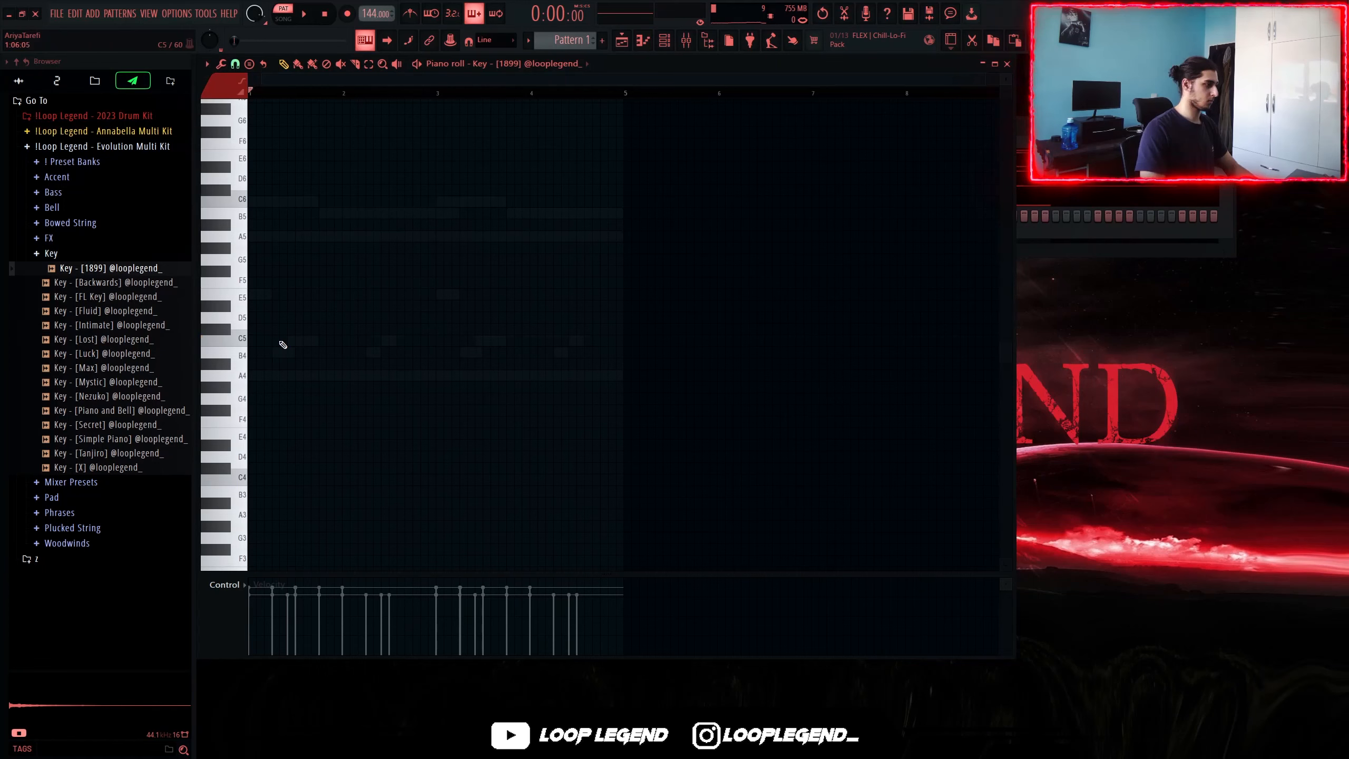
# Place C5 and B5 notes in bar 1 and an A5 note at bar 2 for the Key - [1899] channel
pyautogui.click(296, 339)
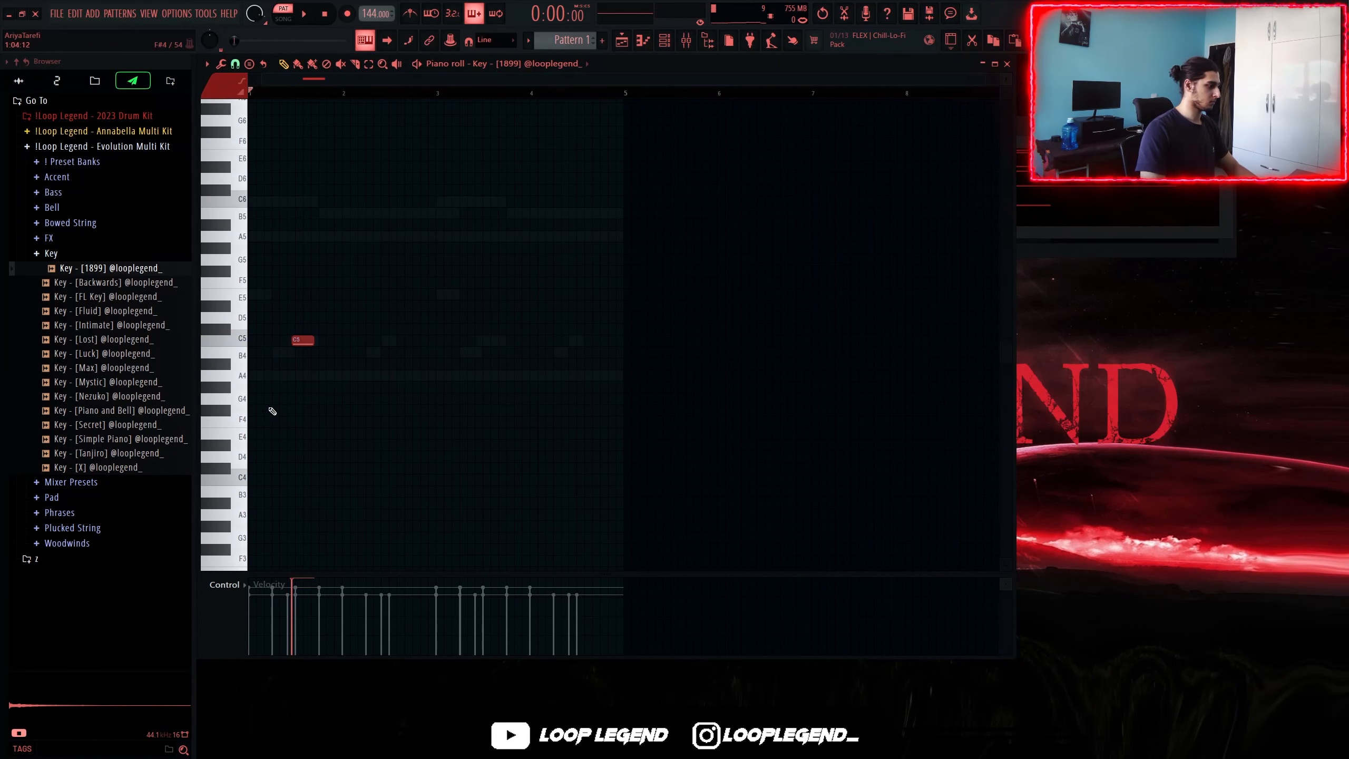
pyautogui.scroll(3, 272, 411)
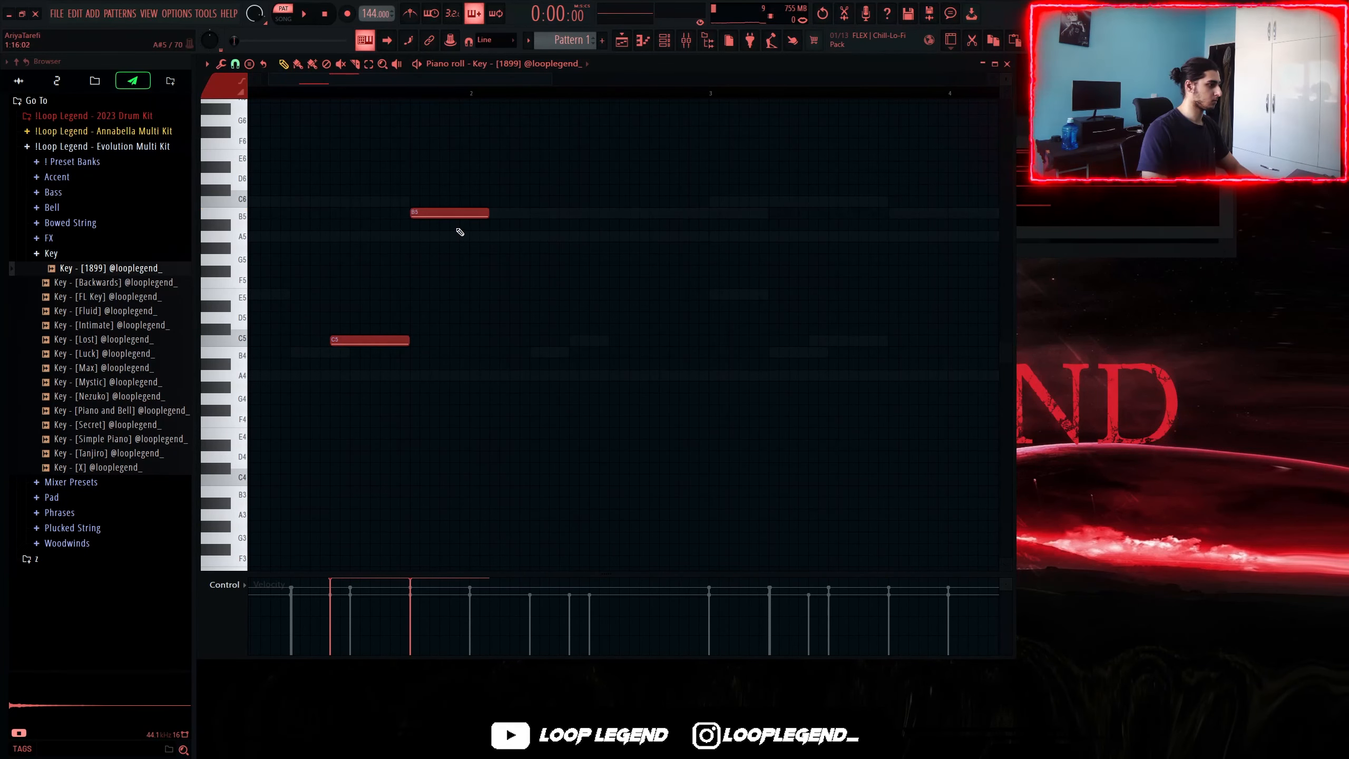
pyautogui.moveTo(467, 226); pyautogui.dragTo(470, 235)
pyautogui.press('space')
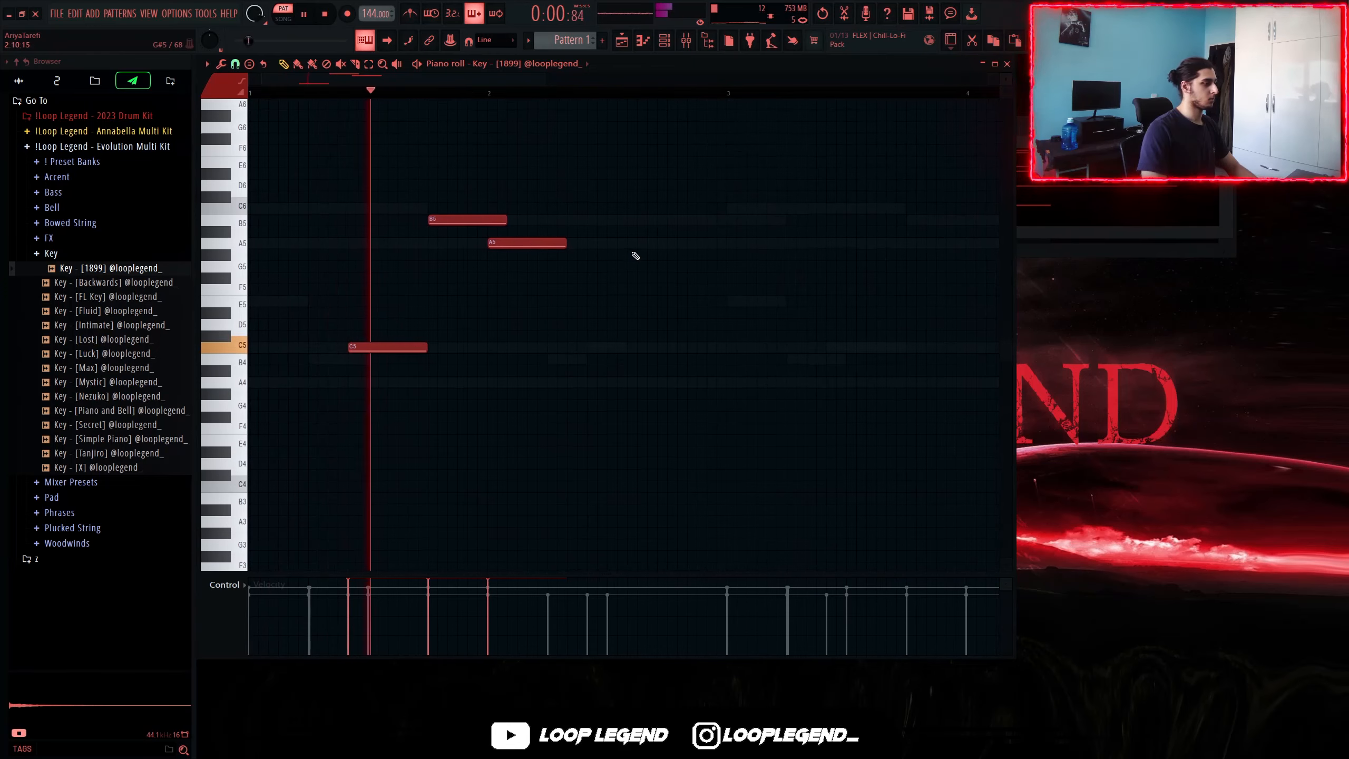
# Continue the Key - [1899] melody through bar 2 with longer B4, C5, B5 and A5 notes
pyautogui.press('F6')
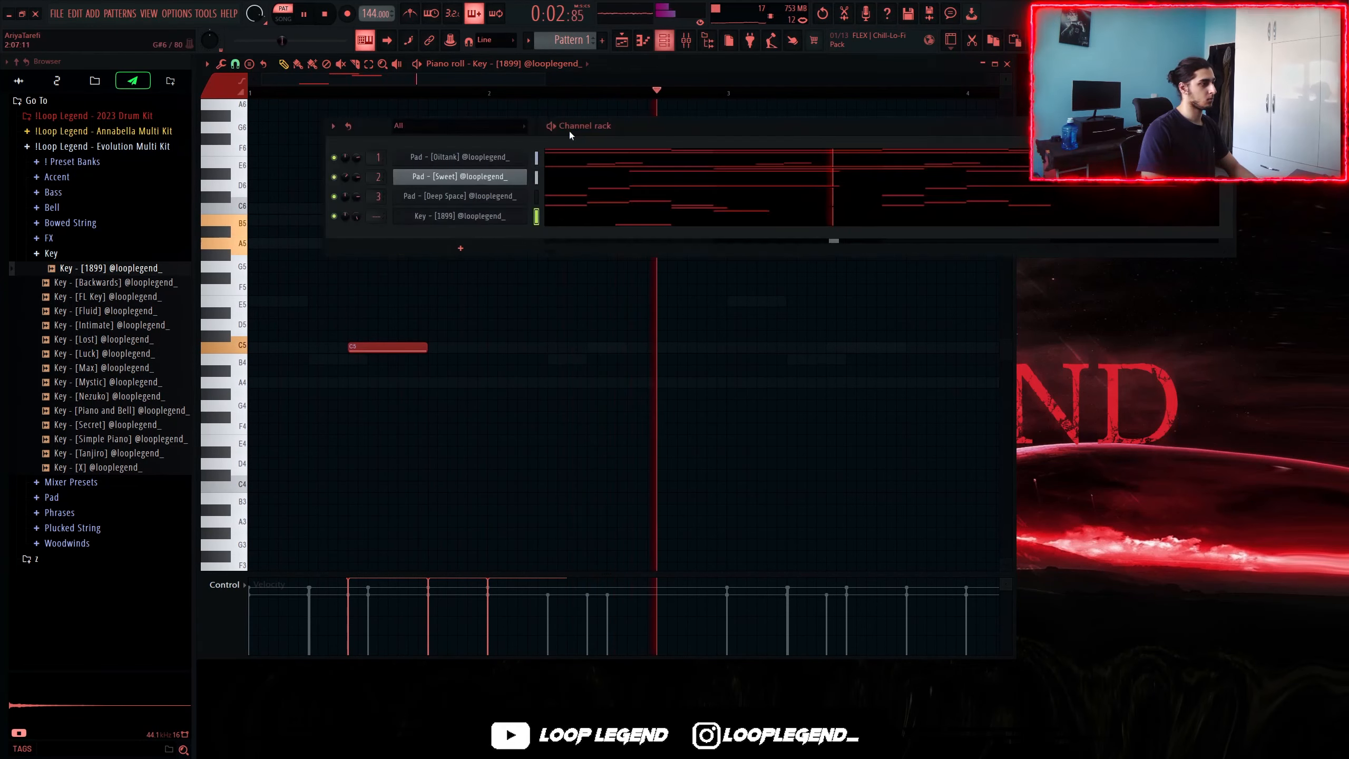
pyautogui.press('F6')
pyautogui.click(552, 344)
pyautogui.click(593, 333)
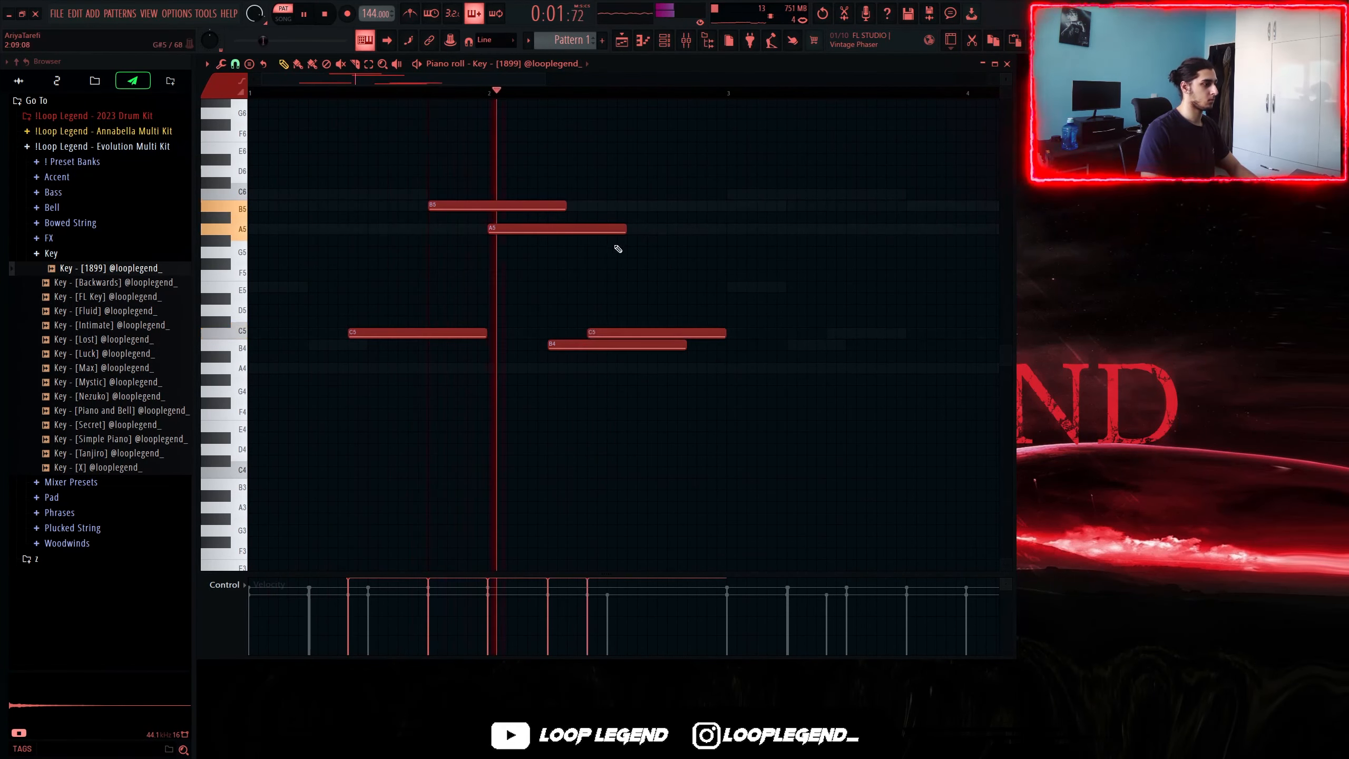
pyautogui.click(630, 205)
pyautogui.click(686, 228)
pyautogui.press('space')
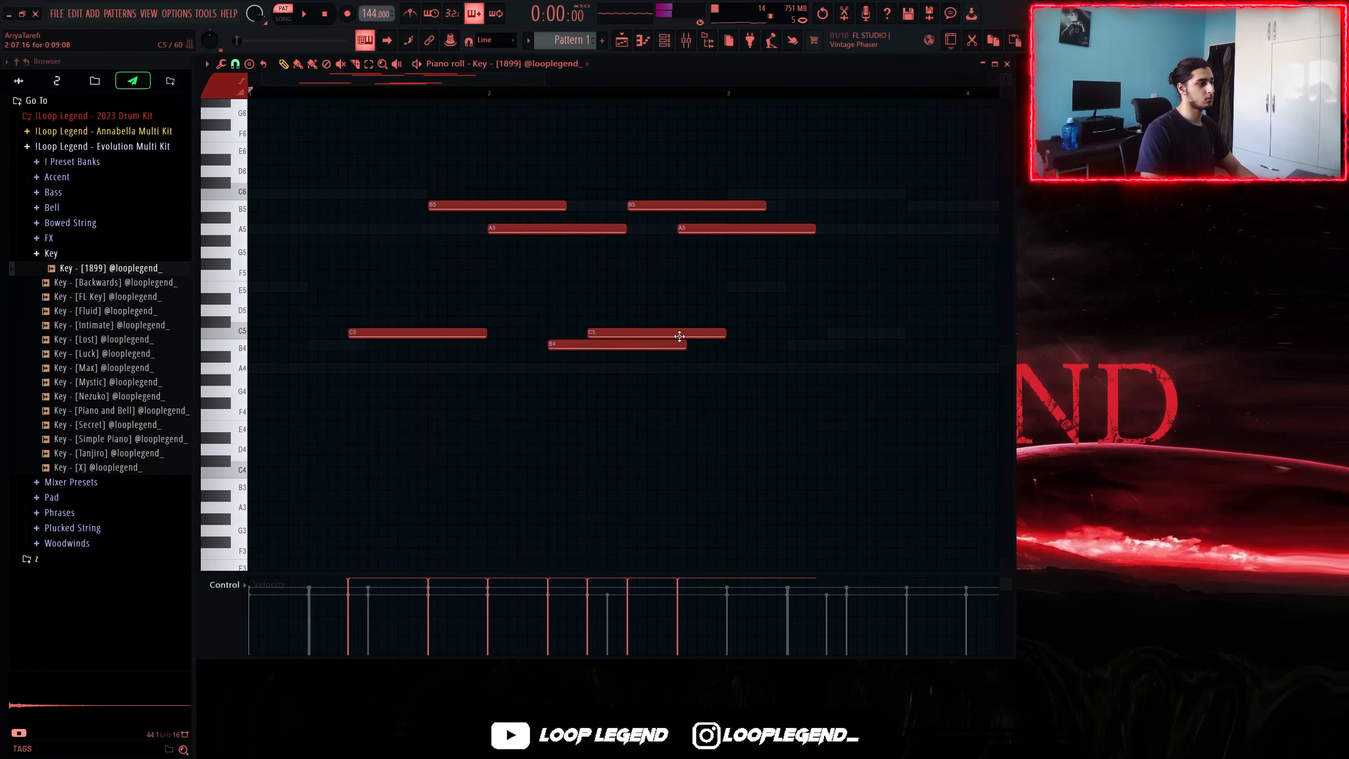
# Raise the bar 2 B4 note by two octaves and audition the Key - [1899] channel with the pads muted
pyautogui.keyDown('ctrl'); pyautogui.click(630, 347); pyautogui.keyUp('ctrl')
pyautogui.hotkey('ctrl', 'Up')
pyautogui.hotkey('ctrl', 'Up')
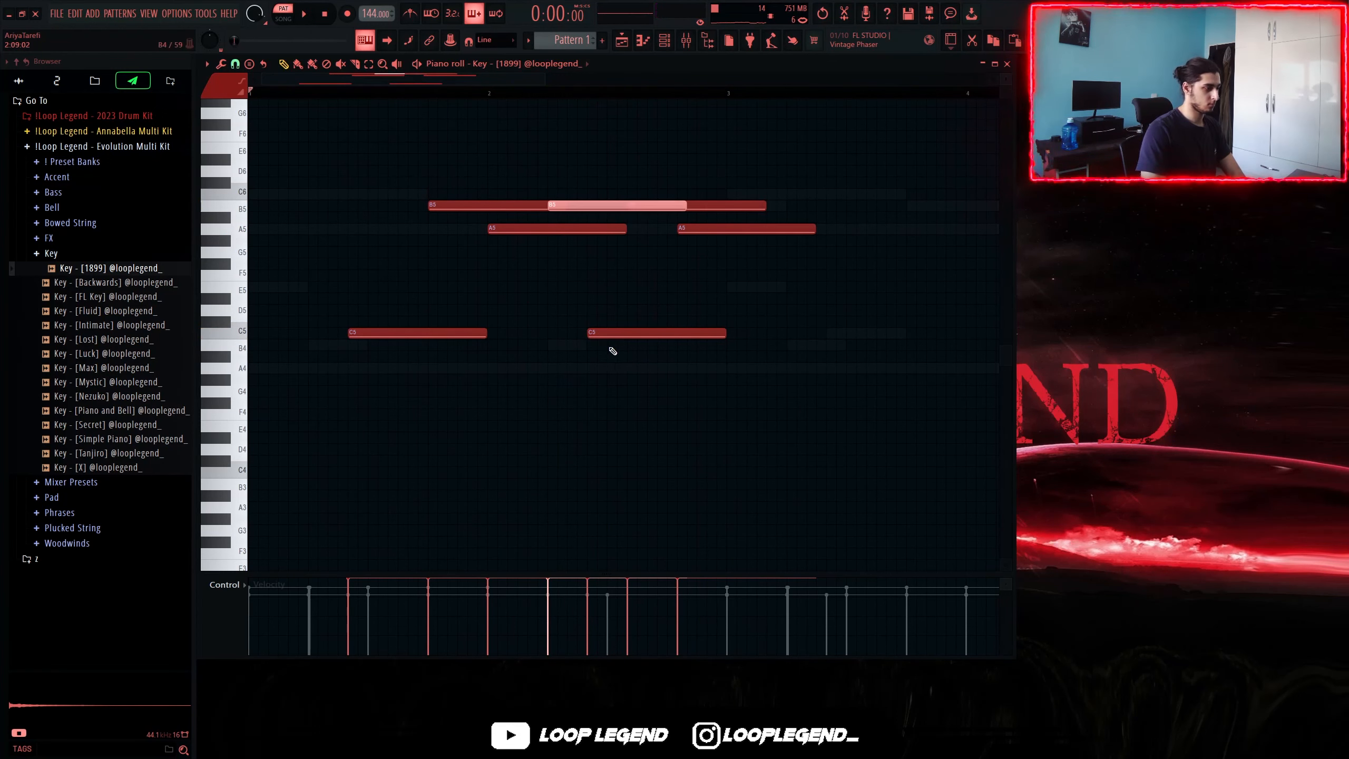
pyautogui.press('F6')
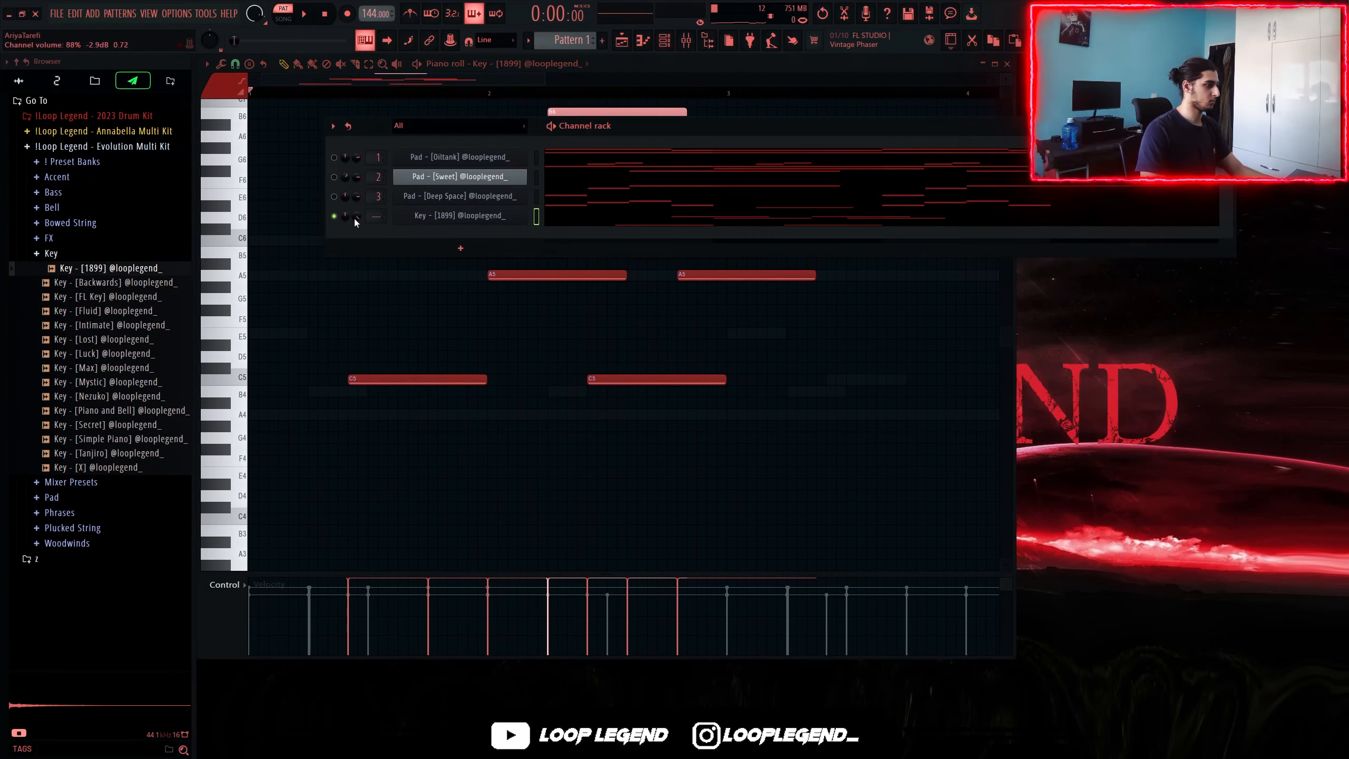
pyautogui.press('space')
pyautogui.press('F6')
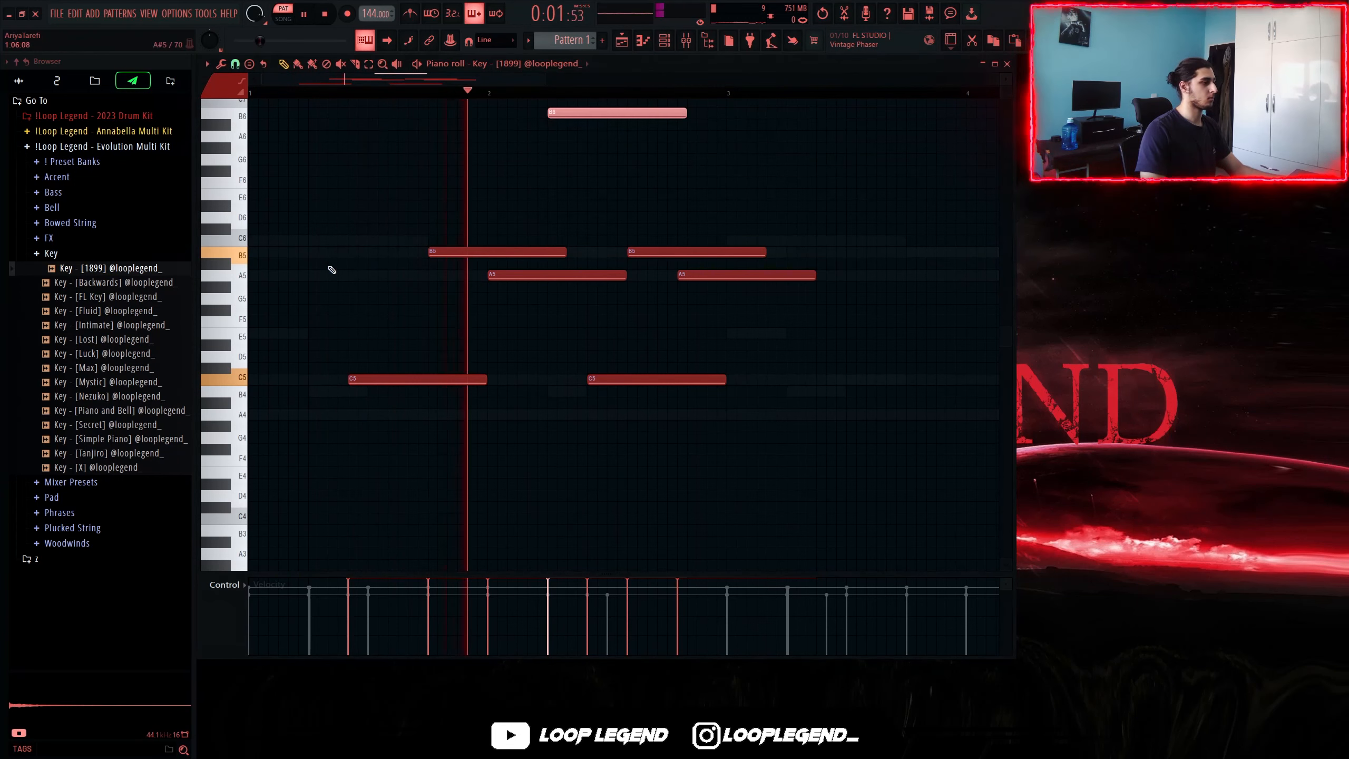
pyautogui.press('space')
# Add C6, A5, E5 and B4 notes before the first C5 in bar 1, and raise the bar 2 C5 note to C7
pyautogui.click(256, 240)
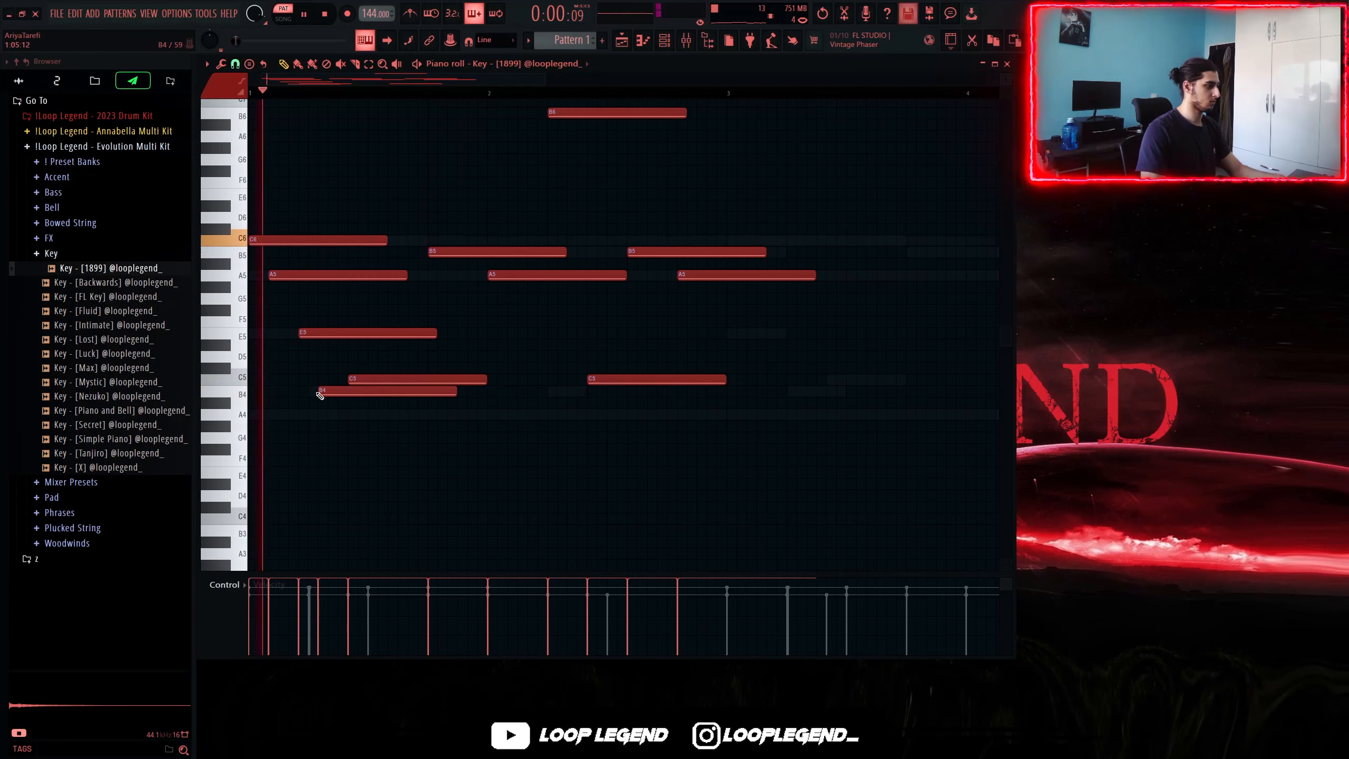
pyautogui.scroll(2, 425, 389)
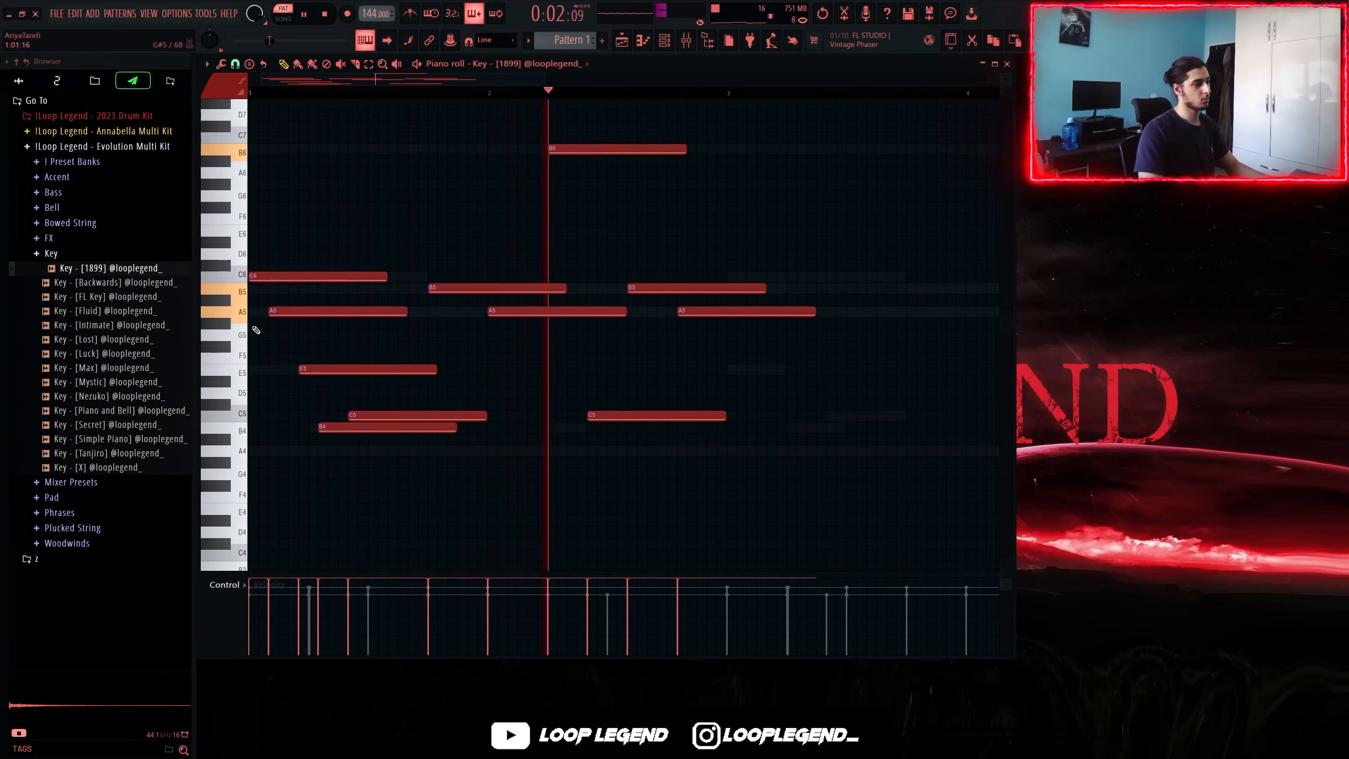
pyautogui.keyDown('ctrl'); pyautogui.scroll(3, 256, 330); pyautogui.keyUp('ctrl')
pyautogui.click(454, 94)
pyautogui.scroll(3, 685, 403)
pyautogui.keyDown('ctrl'); pyautogui.scroll(-3, 685, 404); pyautogui.keyUp('ctrl')
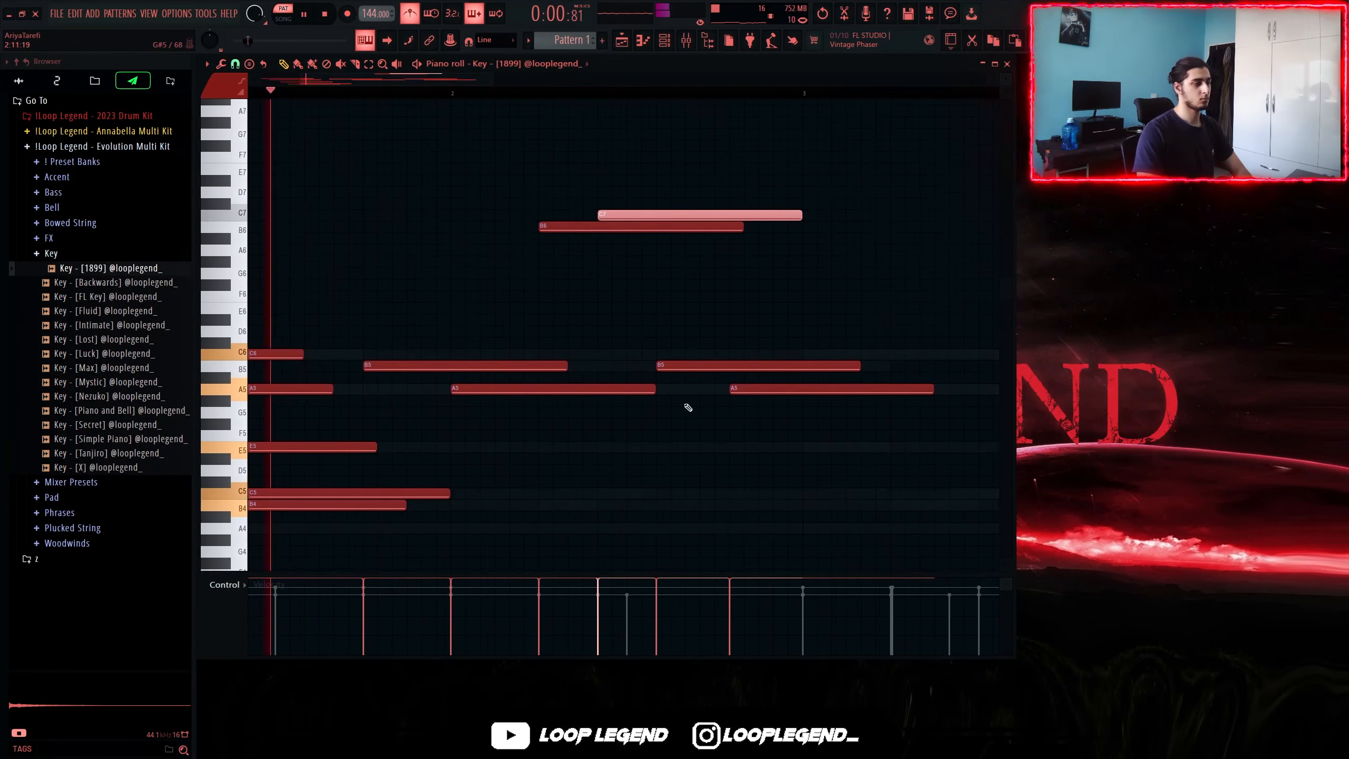
# Lower the bar 2 C7 note to C5 and the B6 note to B5, and play the melody
pyautogui.hotkey('ctrl', 'Down')
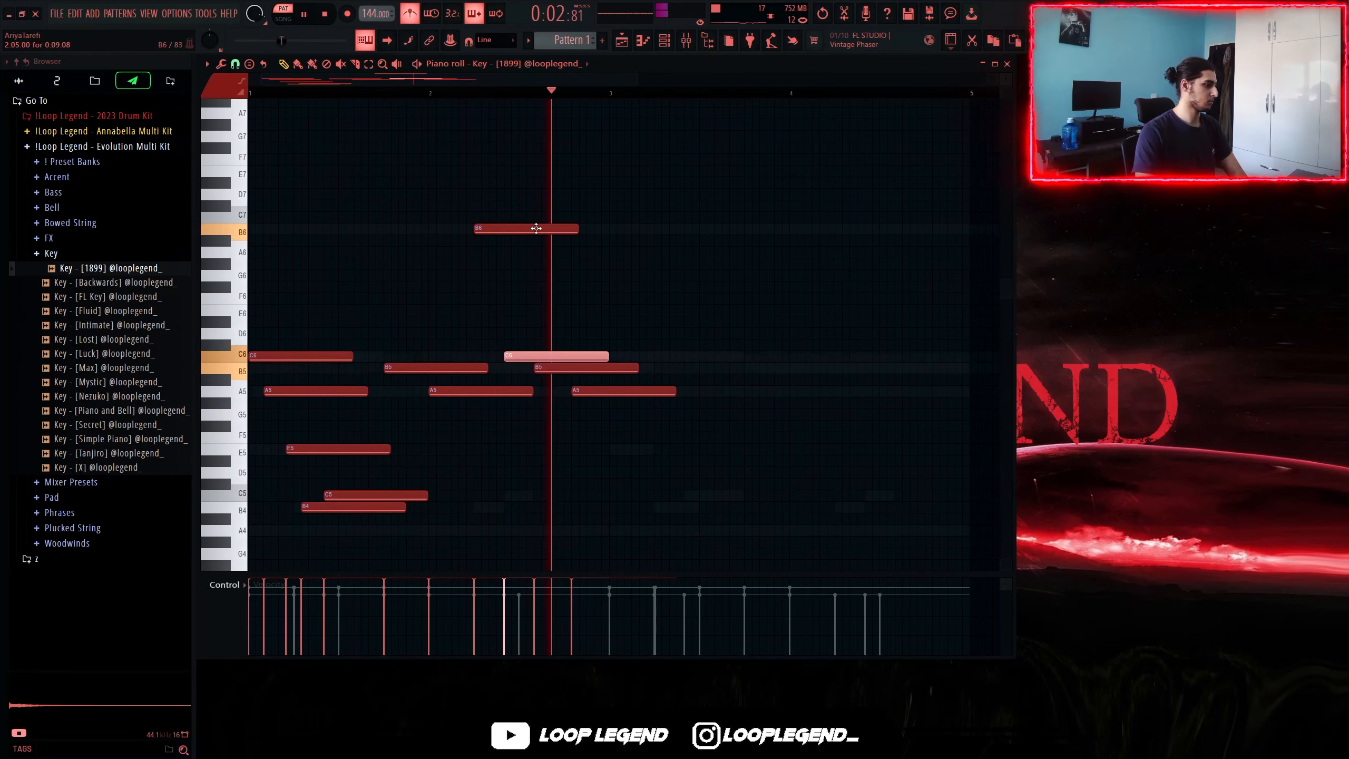
pyautogui.hotkey('ctrl', 'Down')
pyautogui.click(536, 228)
pyautogui.hotkey('ctrl', 'Down')
pyautogui.press('space')
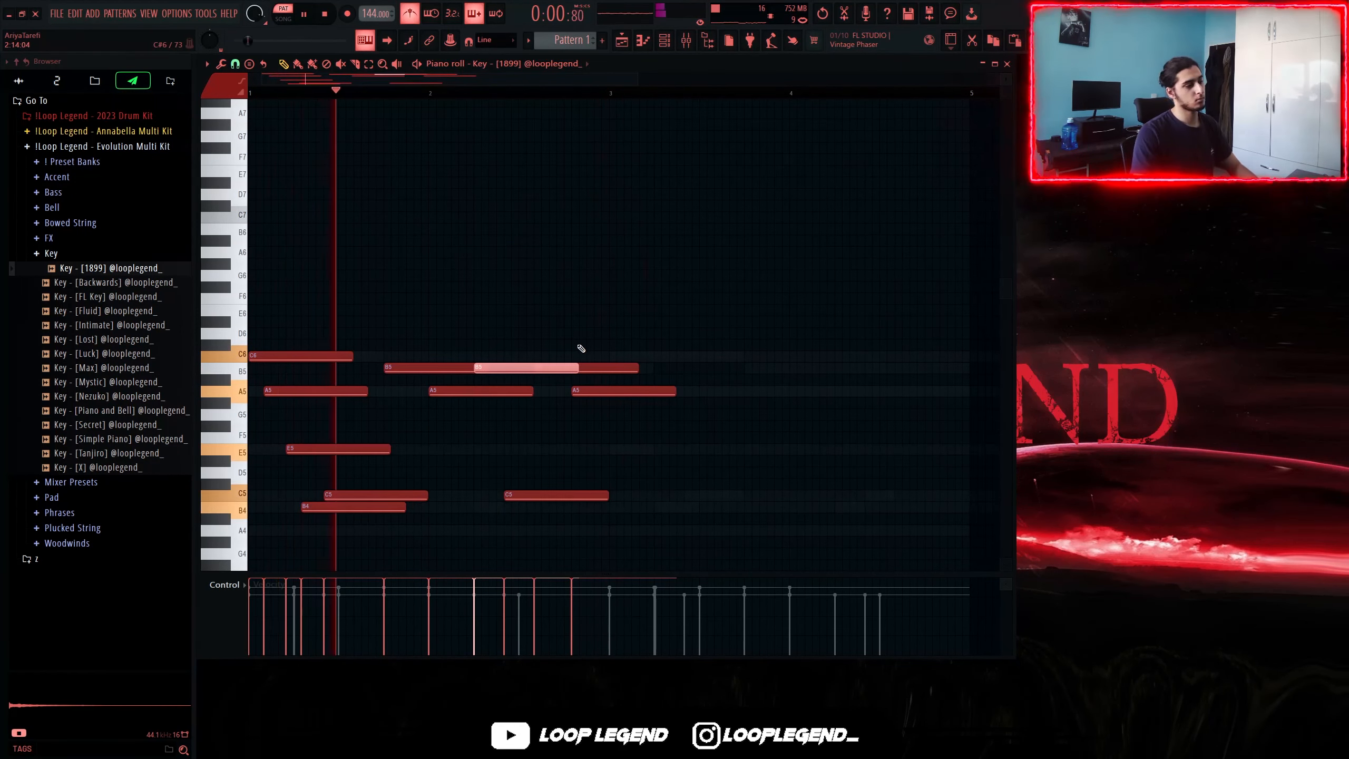
# Duplicate the two-bar key melody into bars 3 and 4, and raise the copied notes by one octave
pyautogui.keyDown('ctrl'); pyautogui.scroll(-1, 573, 347); pyautogui.keyUp('ctrl')
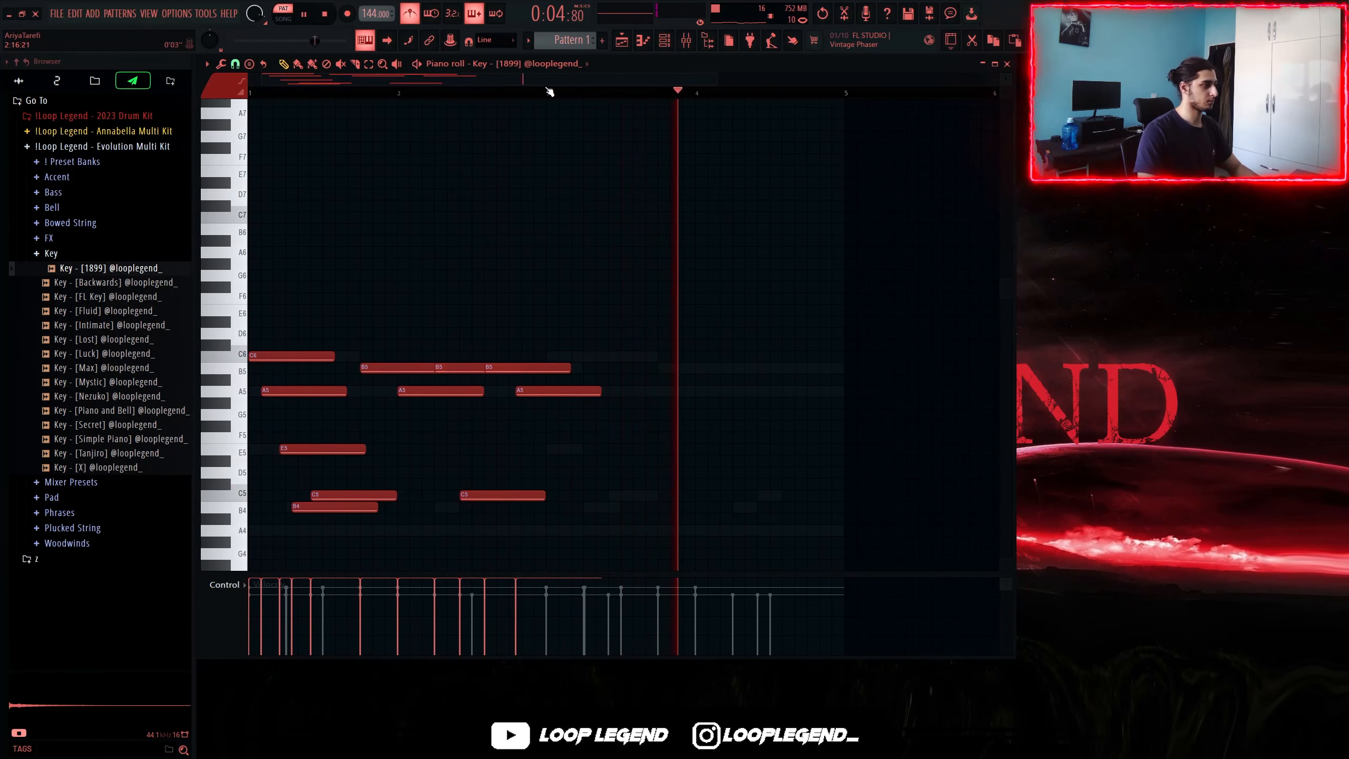
pyautogui.moveTo(545, 91); pyautogui.dragTo(3, 63)
pyautogui.hotkey('ctrl', 'b')
pyautogui.press('space')
pyautogui.scroll(-3, 683, 314)
pyautogui.hotkey('ctrl', 'Up')
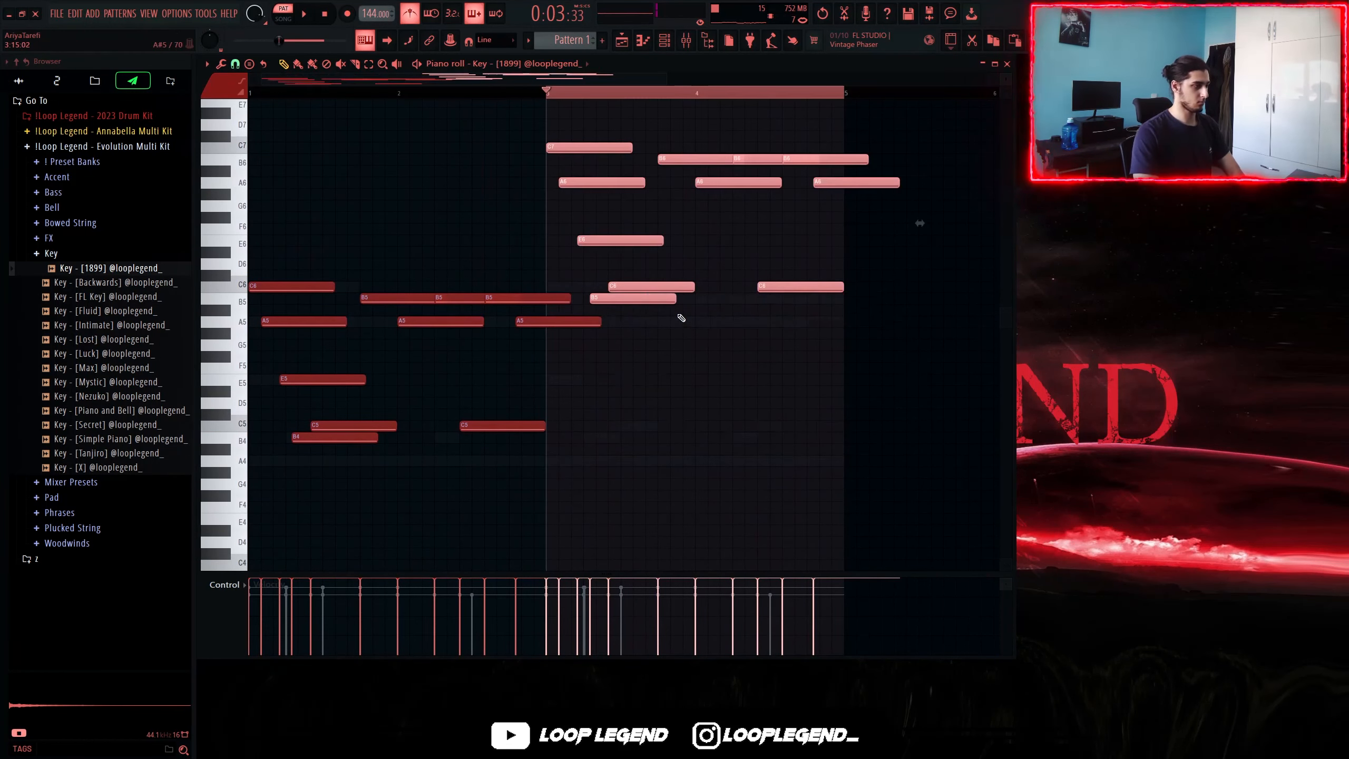
pyautogui.hotkey('ctrl', 'd')
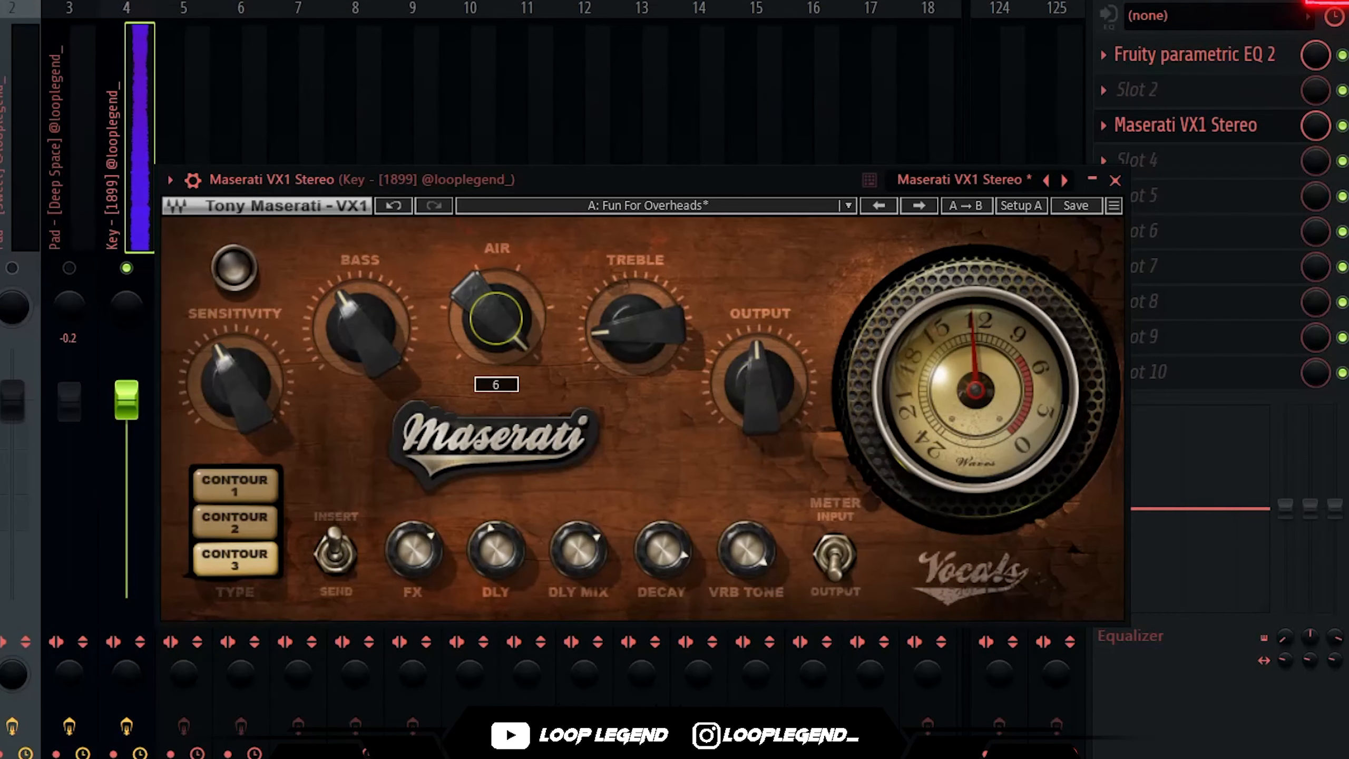
# Fine-tune Air in the Key insert's Maserati VX1, and add Fruity Stereo Shaper with offset left and right volumes and one crossfeed level reset
pyautogui.moveTo(495, 319); pyautogui.dragTo(495, 318)
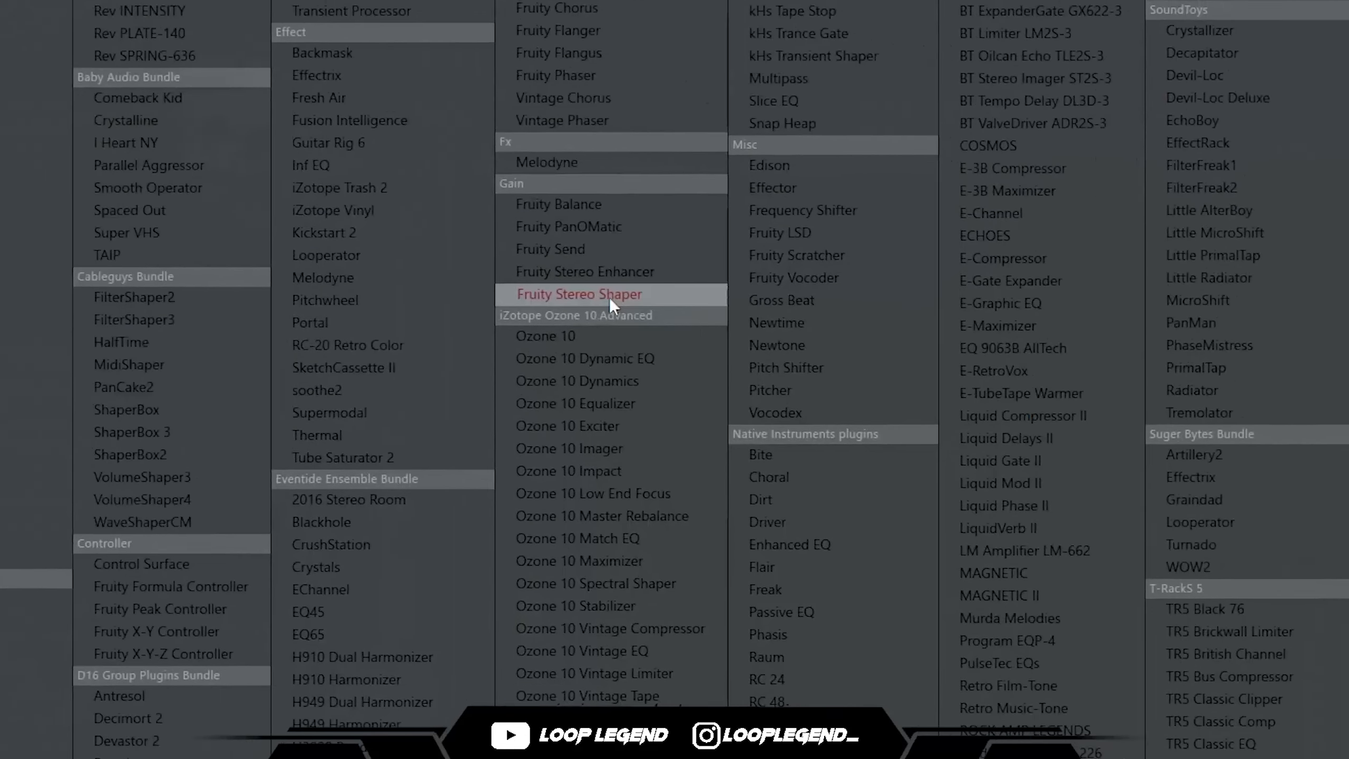
pyautogui.click(616, 300)
pyautogui.scroll(-3, 519, 389)
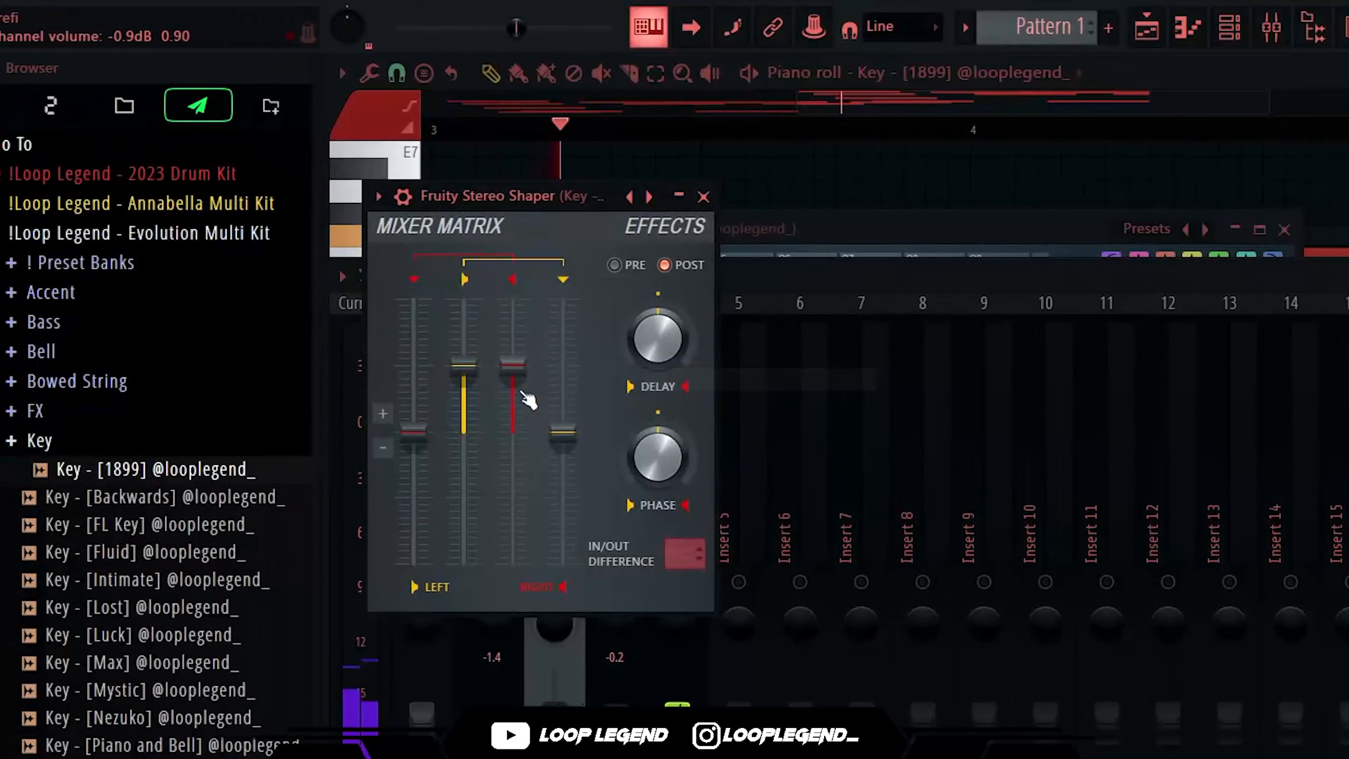
pyautogui.scroll(2, 422, 395)
pyautogui.scroll(2, 467, 386)
pyautogui.rightClick(423, 433)
pyautogui.click(464, 447)
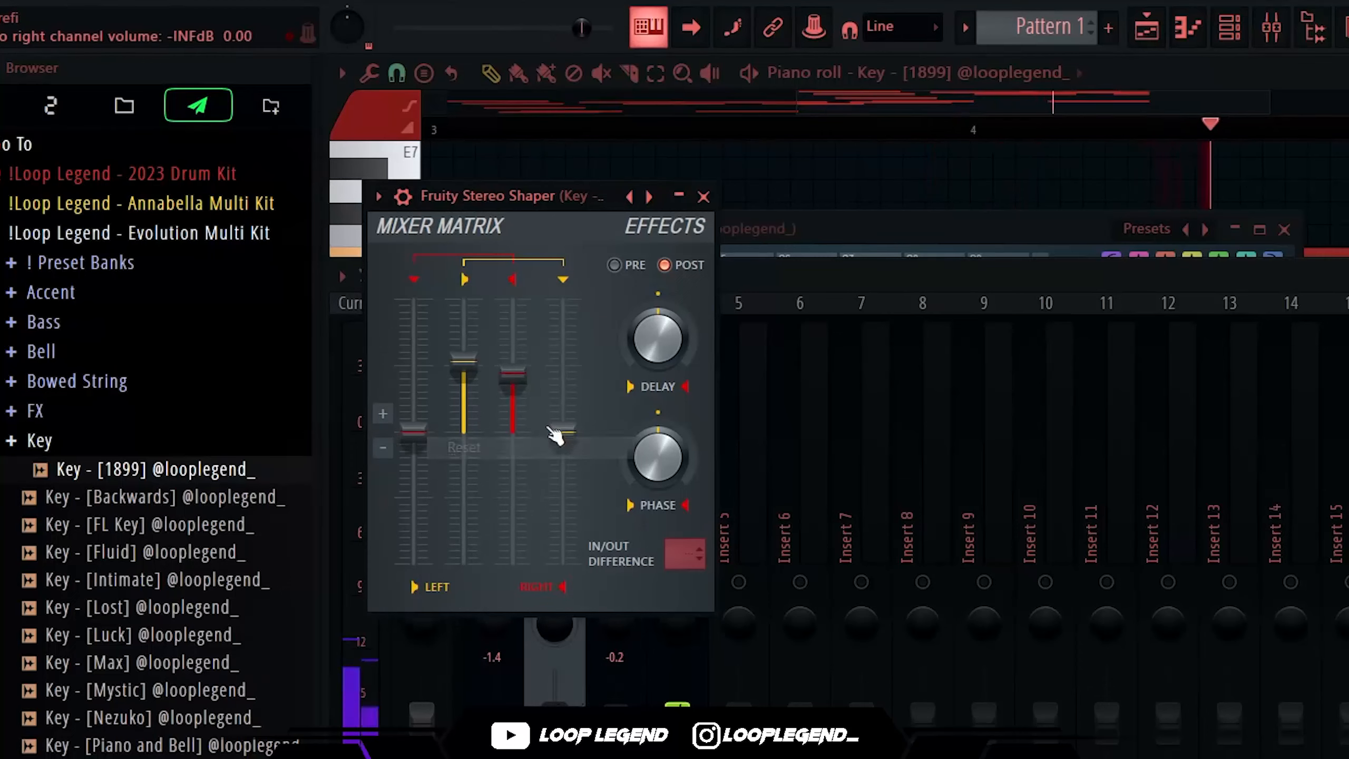
pyautogui.press('Escape')
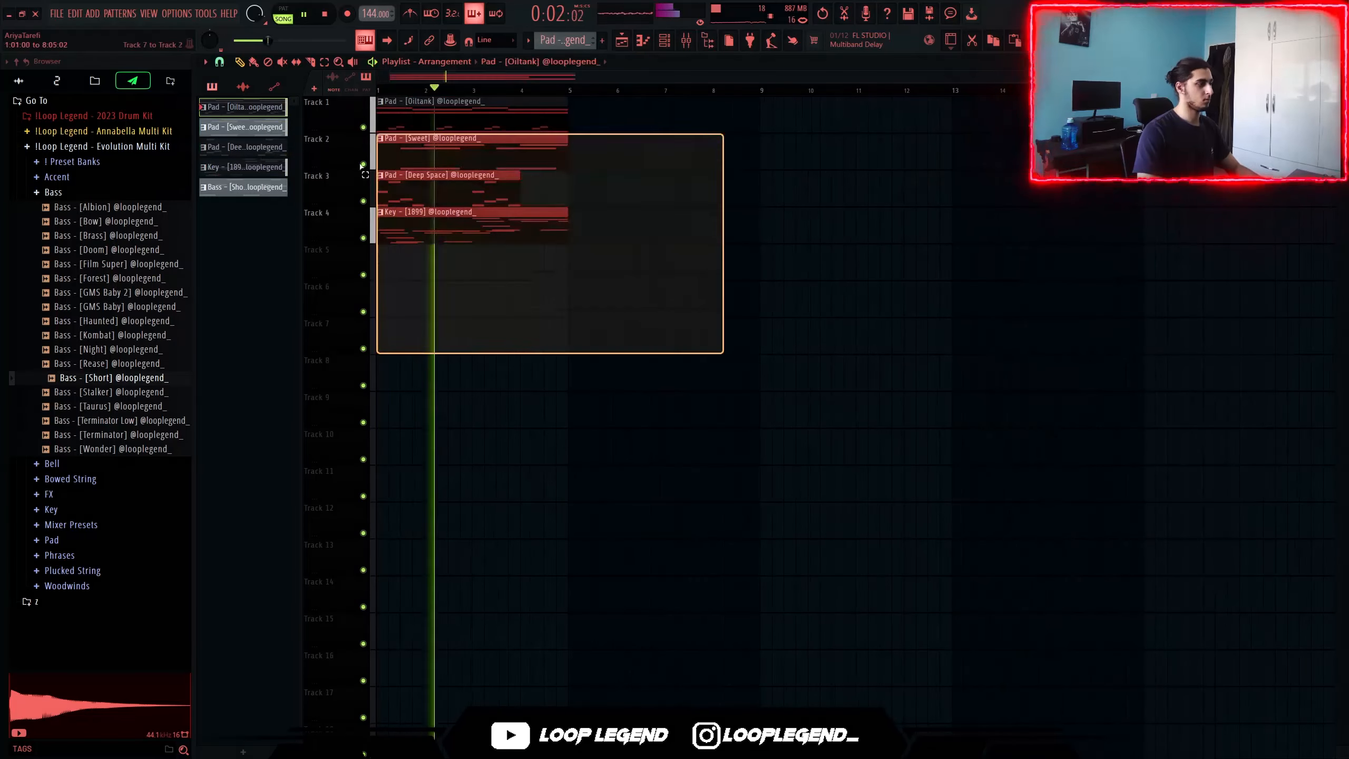
# Repeat the clips along the playlist, with Sweet in bars 1–16, Oiltank and Deep Space in bars 1–8, and Key in bars 9–16
pyautogui.scroll(-2, 478, 160)
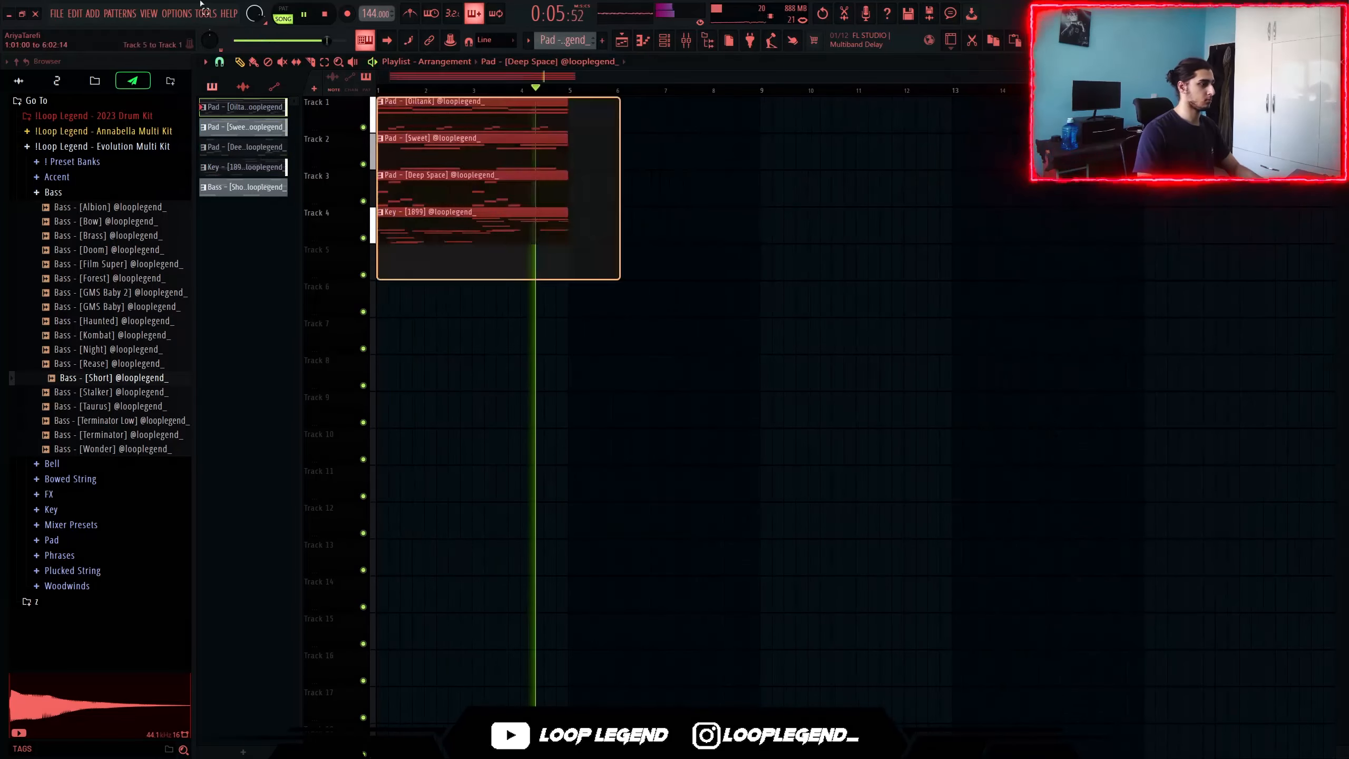
pyautogui.hotkey('ctrl', 'b')
pyautogui.hotkey('ctrl', 'b')
pyautogui.scroll(-2, 625, 135)
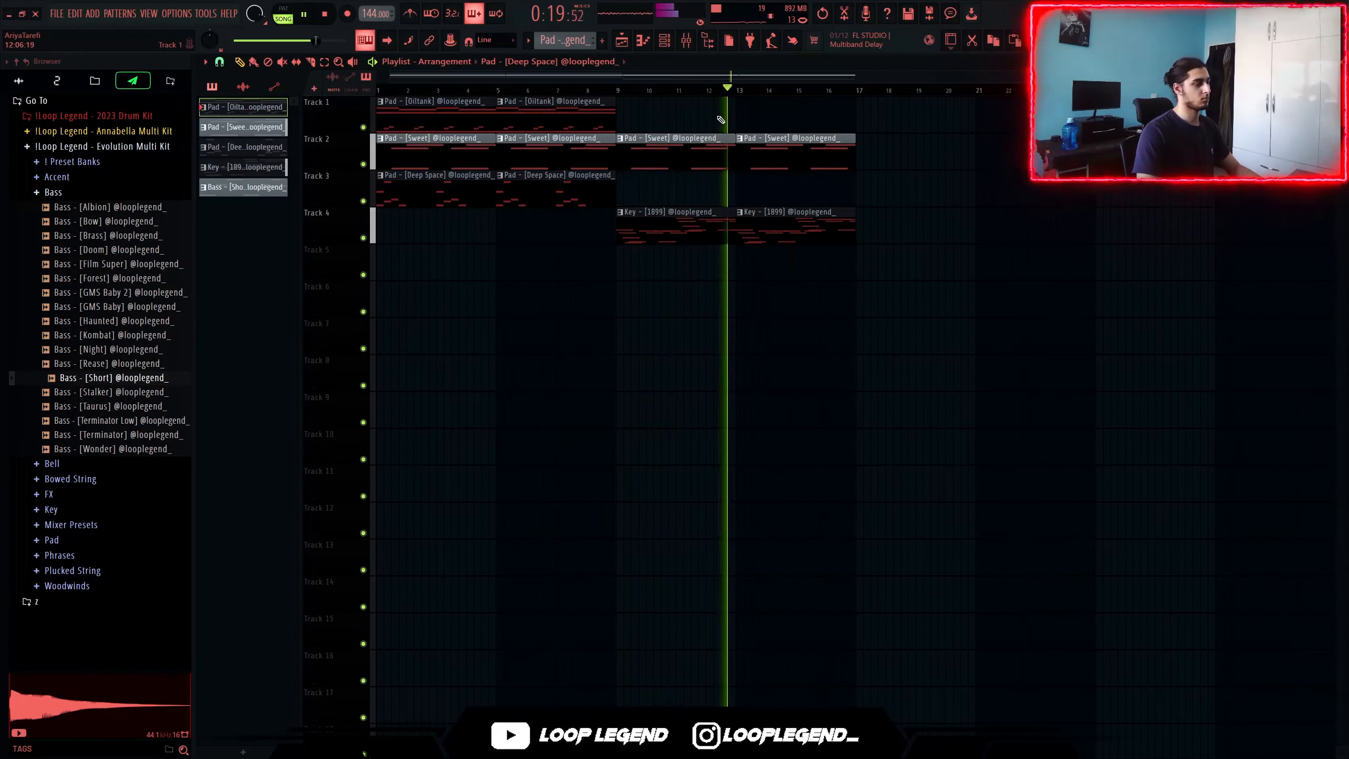
# Extend the arrangement with Oiltank and Deep Space clips from bar 17 and Deep Space, Sweet and Key clips from bar 25, deleting surplus clips
pyautogui.click(412, 101)
pyautogui.moveTo(412, 102); pyautogui.dragTo(795, 101)
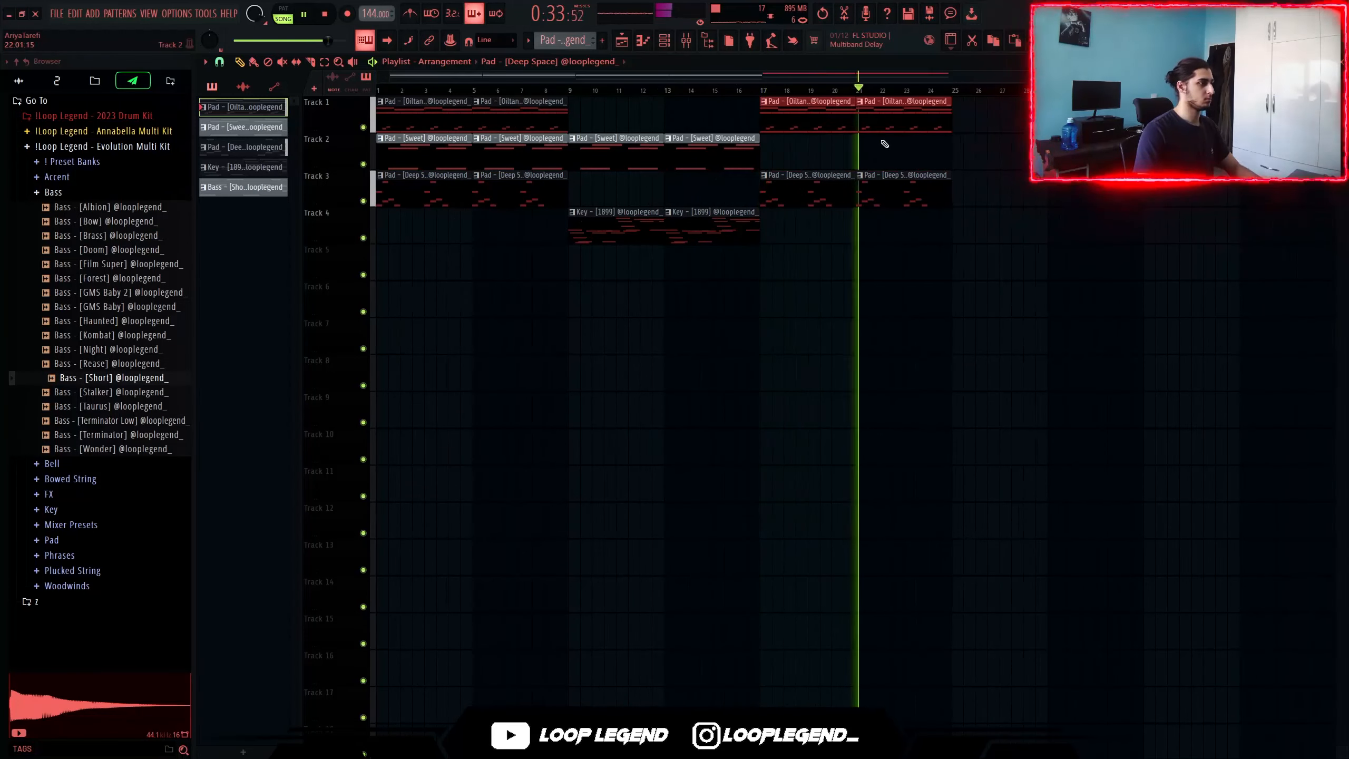
pyautogui.click(961, 181)
pyautogui.click(1052, 181)
pyautogui.moveTo(604, 139); pyautogui.dragTo(988, 139)
pyautogui.scroll(-1, 903, 181)
pyautogui.moveTo(585, 212); pyautogui.dragTo(916, 212)
pyautogui.rightClick(977, 151)
pyautogui.rightClick(914, 151)
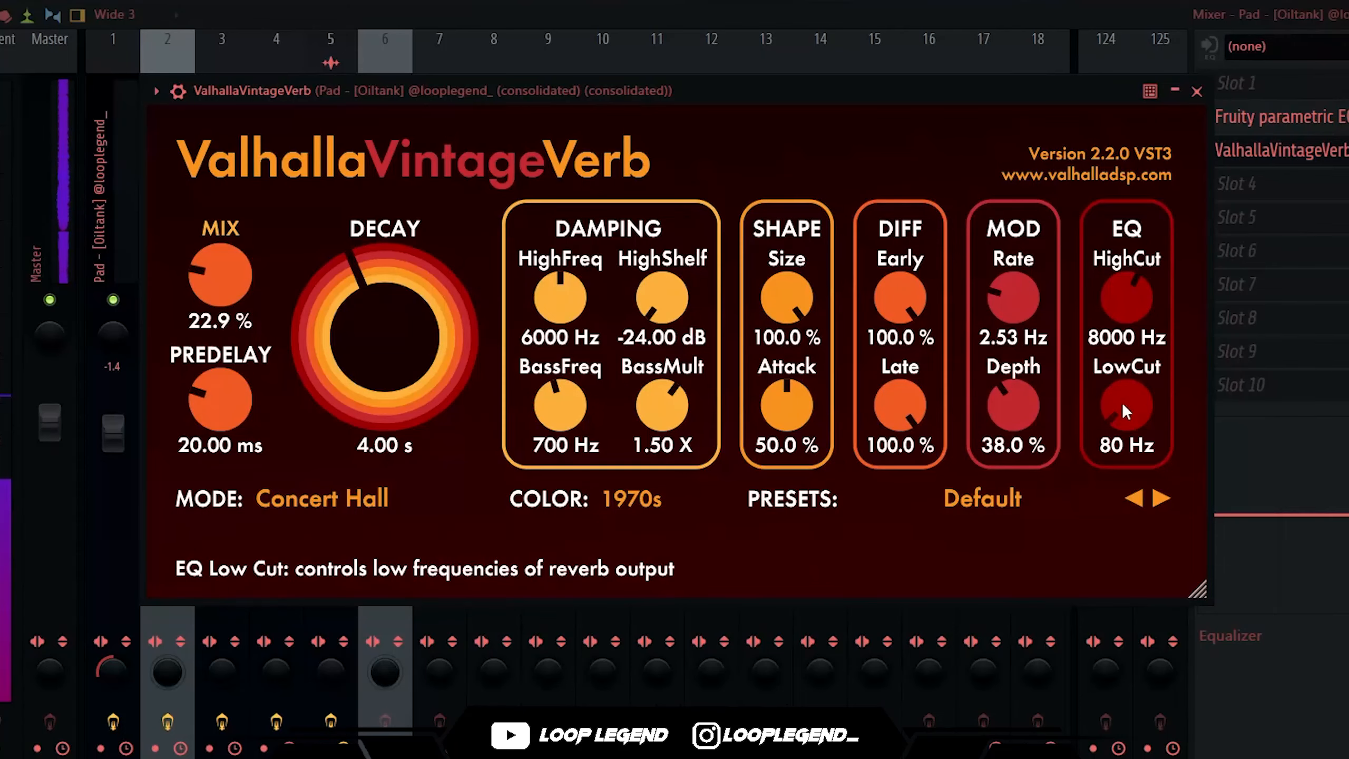
# Set the consolidated Oiltank's ValhallaVintageVerb to a 190 Hz low cut, 0 ms predelay and 1980s color, and lower its mix
pyautogui.moveTo(1122, 405); pyautogui.dragTo(1122, 375)
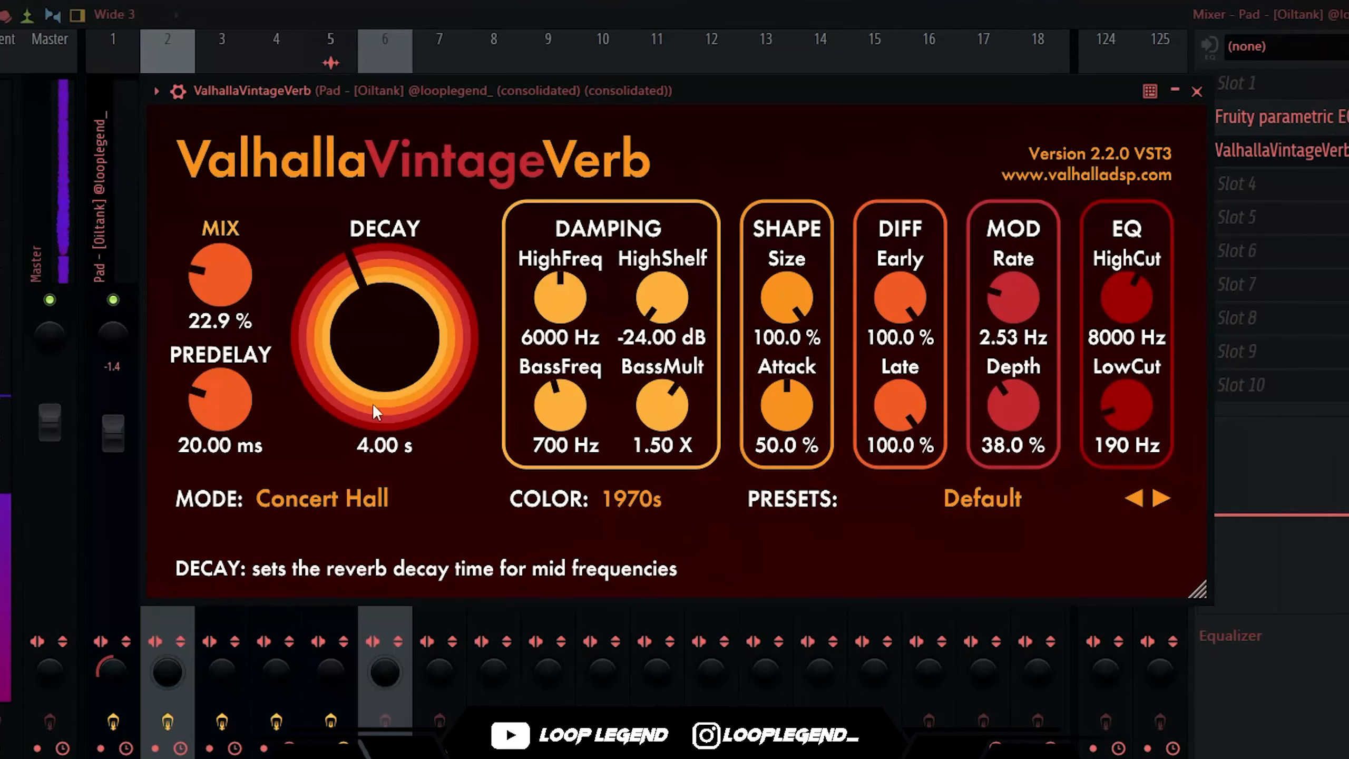
pyautogui.moveTo(221, 402); pyautogui.dragTo(221, 493)
pyautogui.click(641, 502)
pyautogui.click(632, 554)
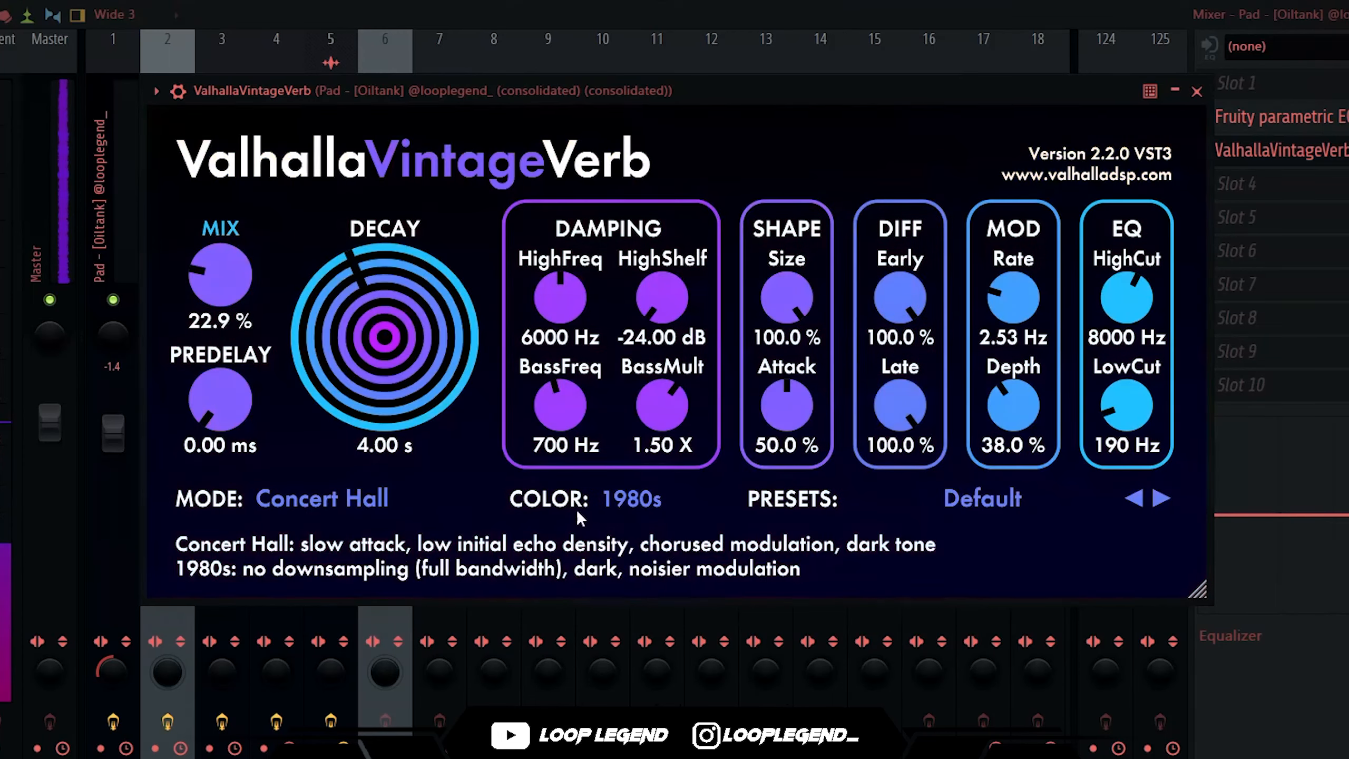
pyautogui.moveTo(228, 290); pyautogui.dragTo(219, 320)
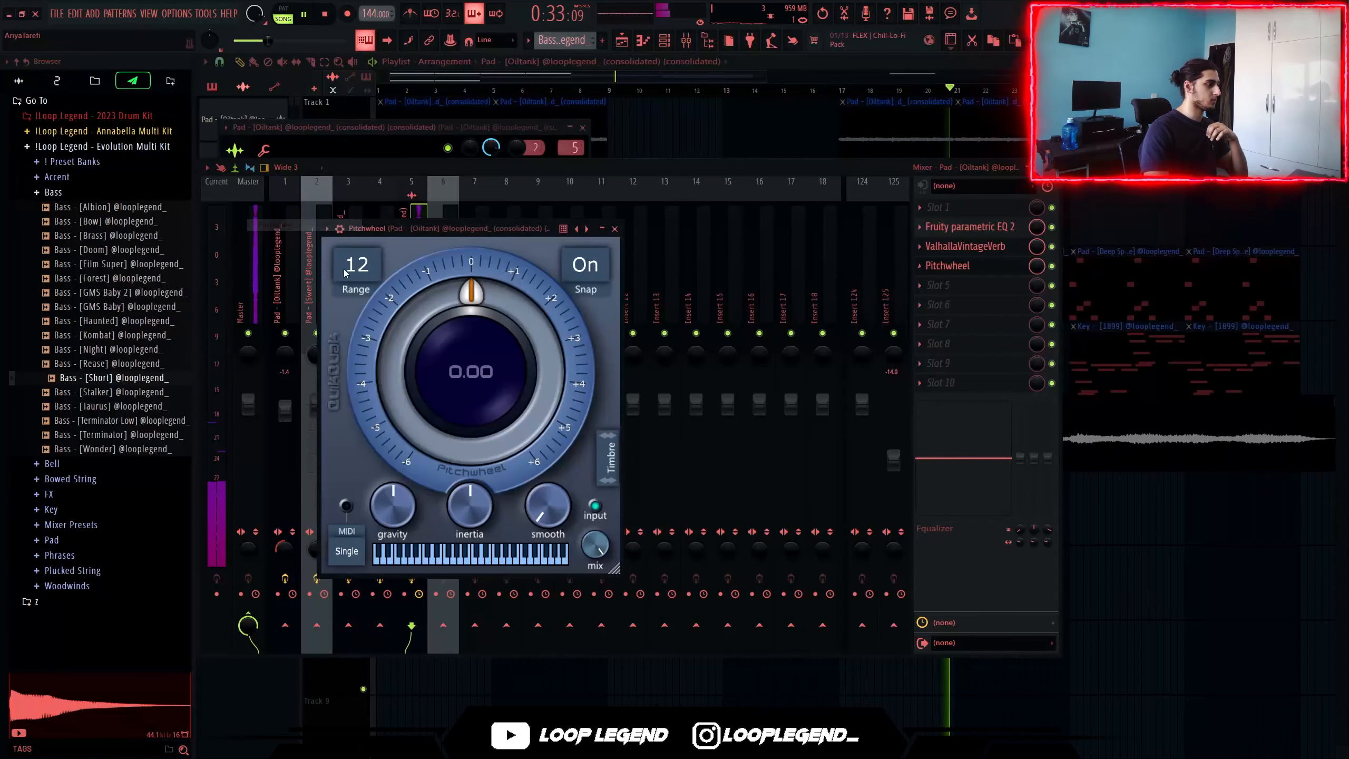
# Set the Oiltank insert's Pitchwheel range to 24 and lower its mix level to 28%
pyautogui.click(355, 264)
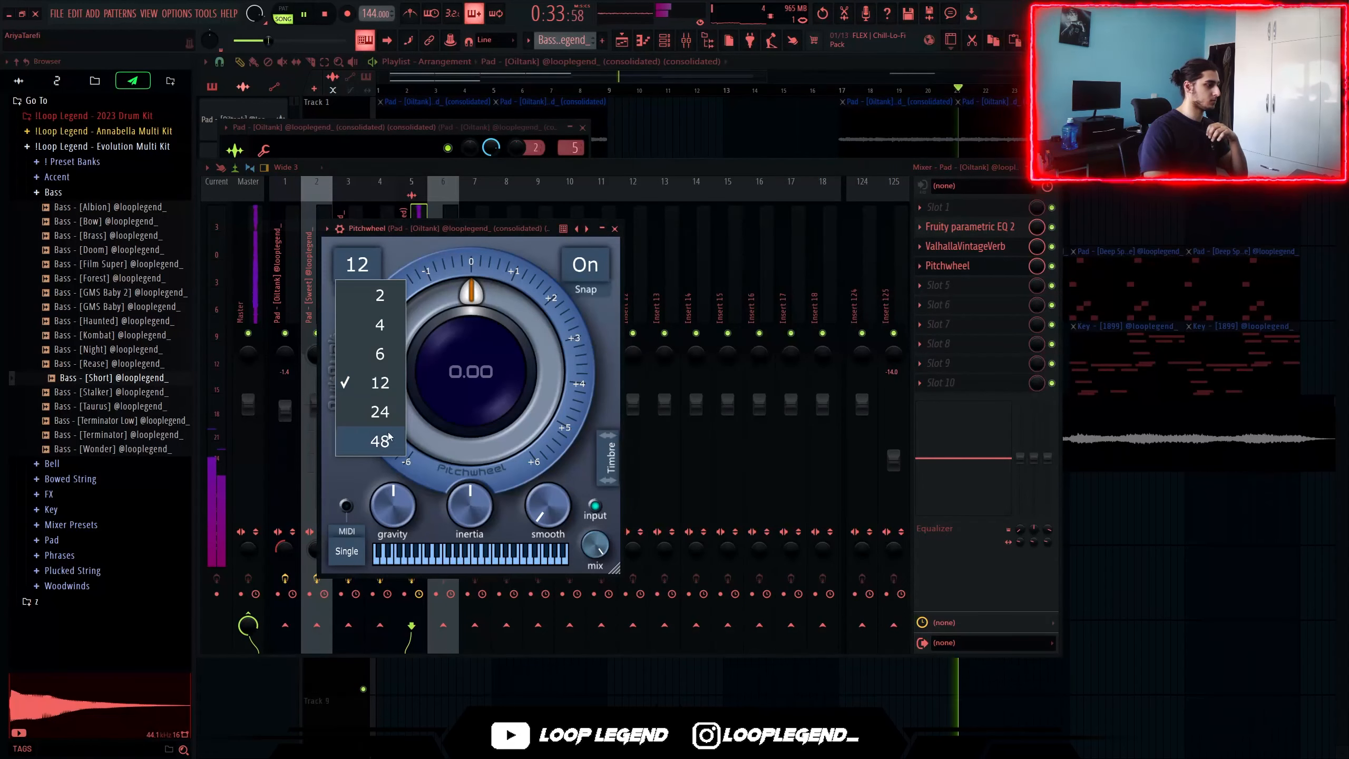
pyautogui.click(377, 416)
pyautogui.press('Escape')
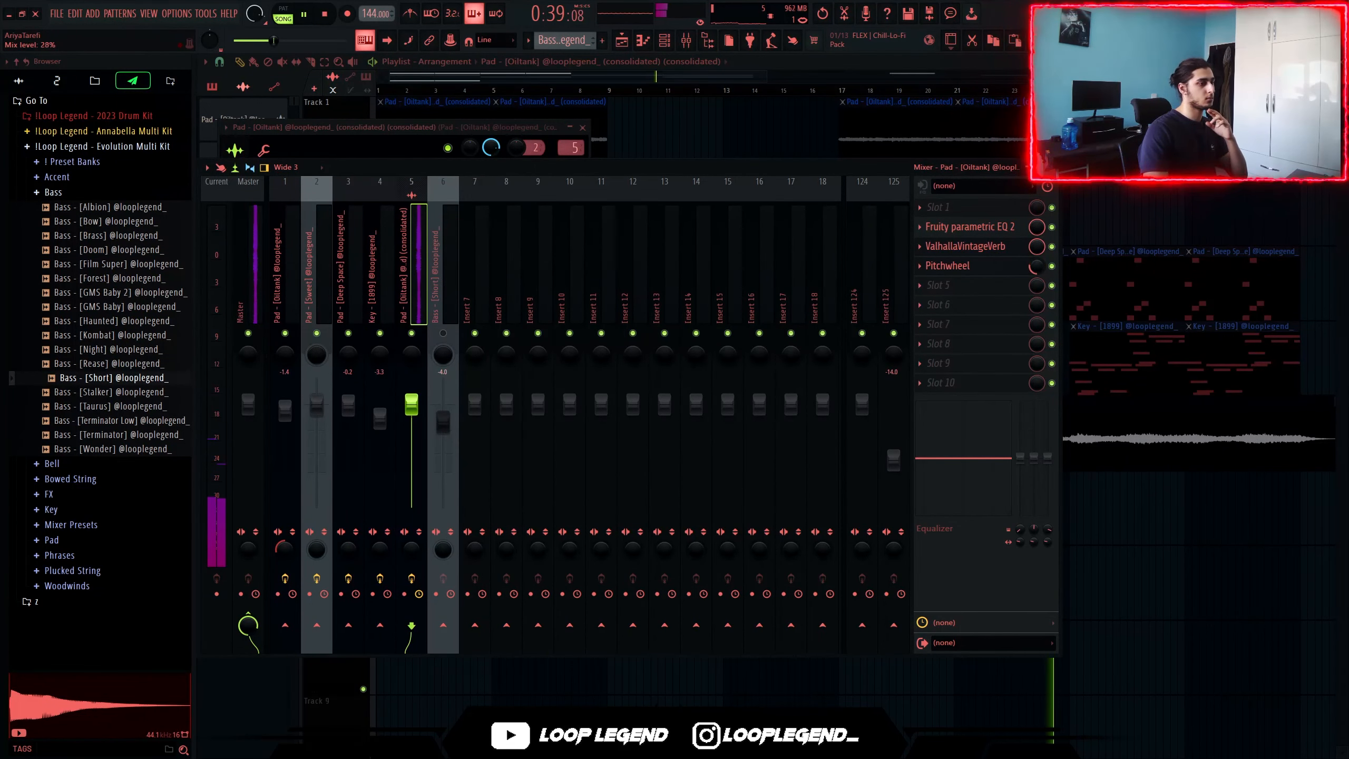
# Add a second Pitchwheel below the first with range 24 and pitch -12.00, and reduce its mix level
pyautogui.click(920, 265)
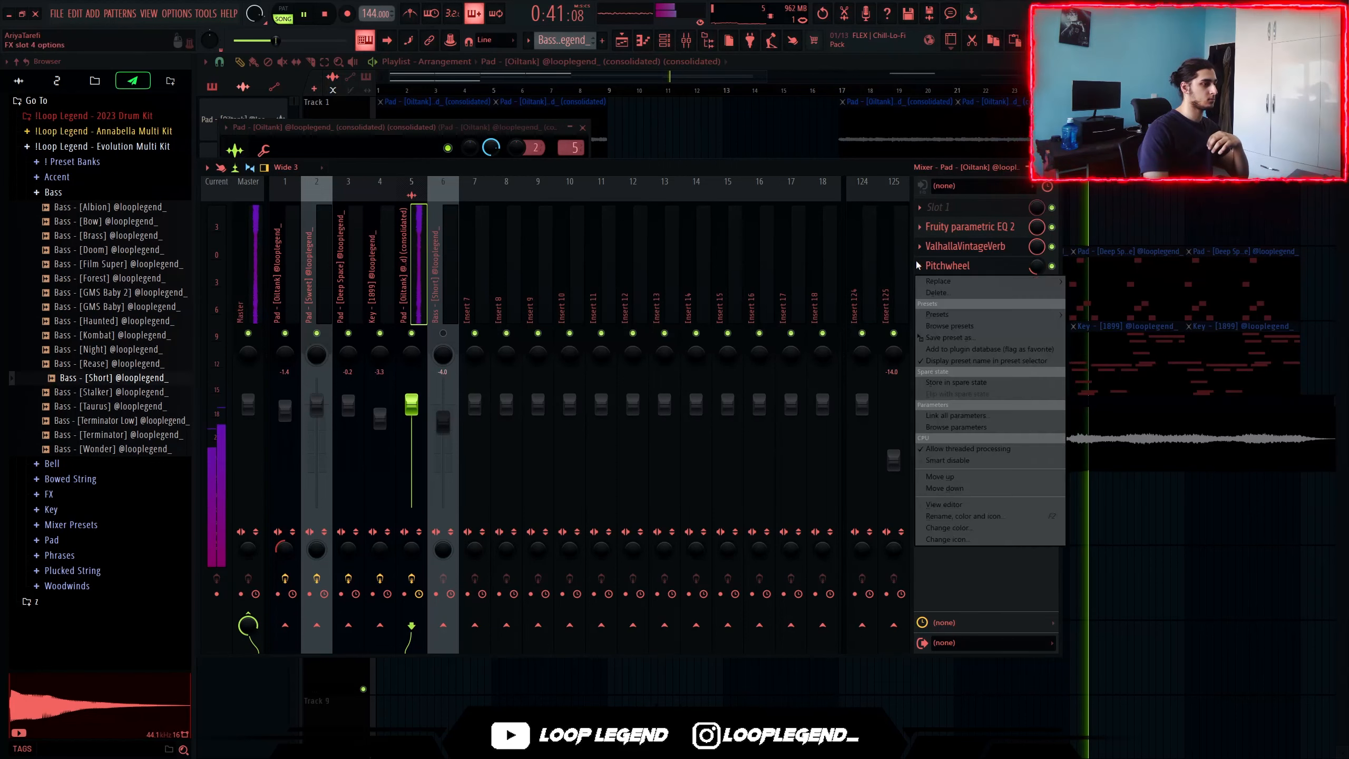
pyautogui.press('Escape')
pyautogui.click(928, 286)
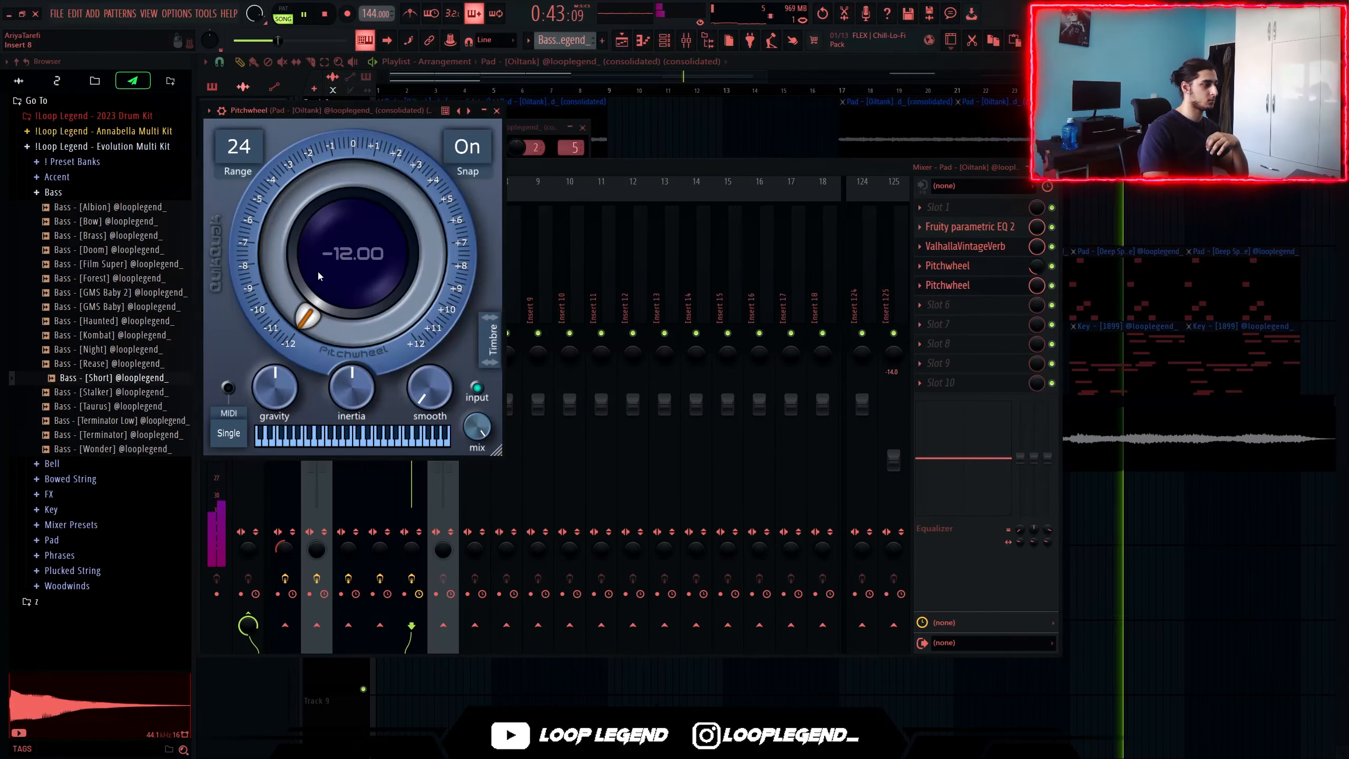
pyautogui.press('Escape')
pyautogui.moveTo(1036, 286); pyautogui.dragTo(1034, 319)
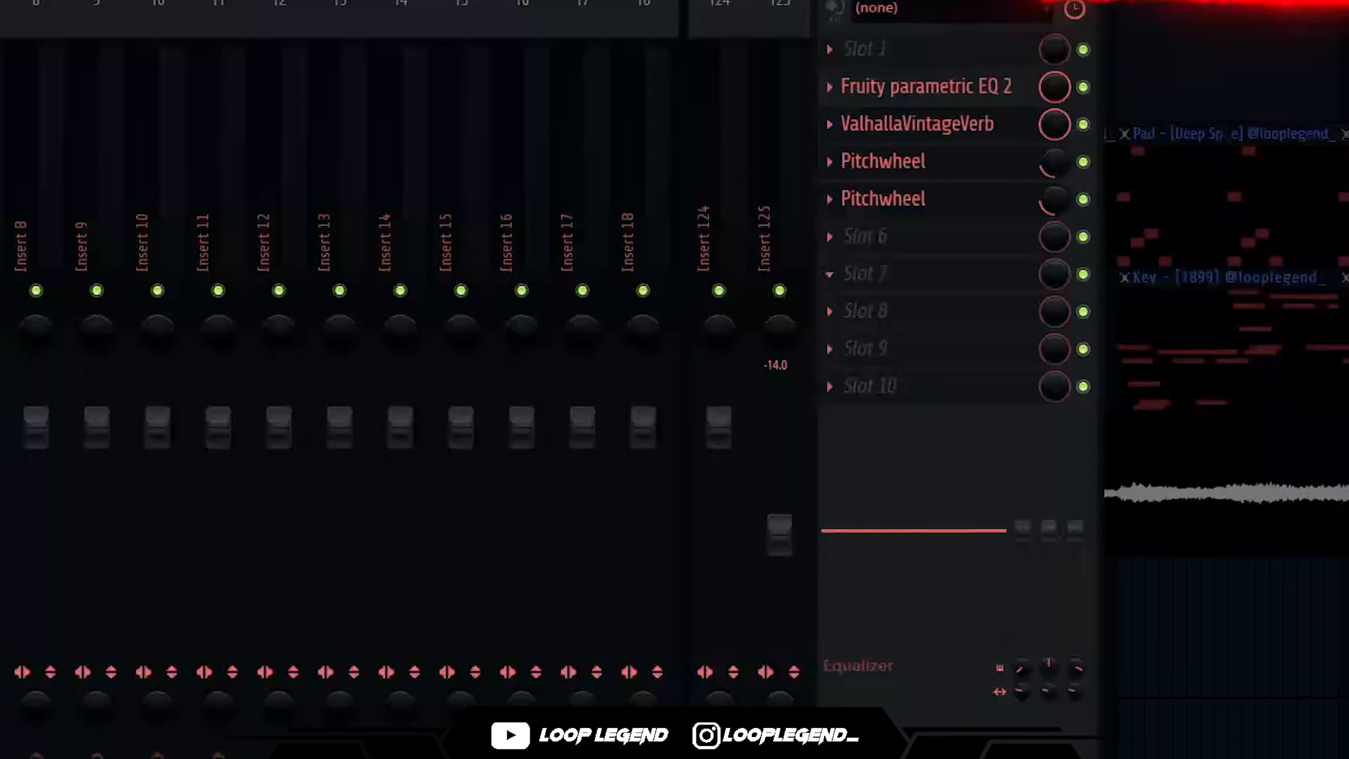
# Add Fruity Chorus in slot 7 of the Oiltank insert and adjust its mix level
pyautogui.click(938, 324)
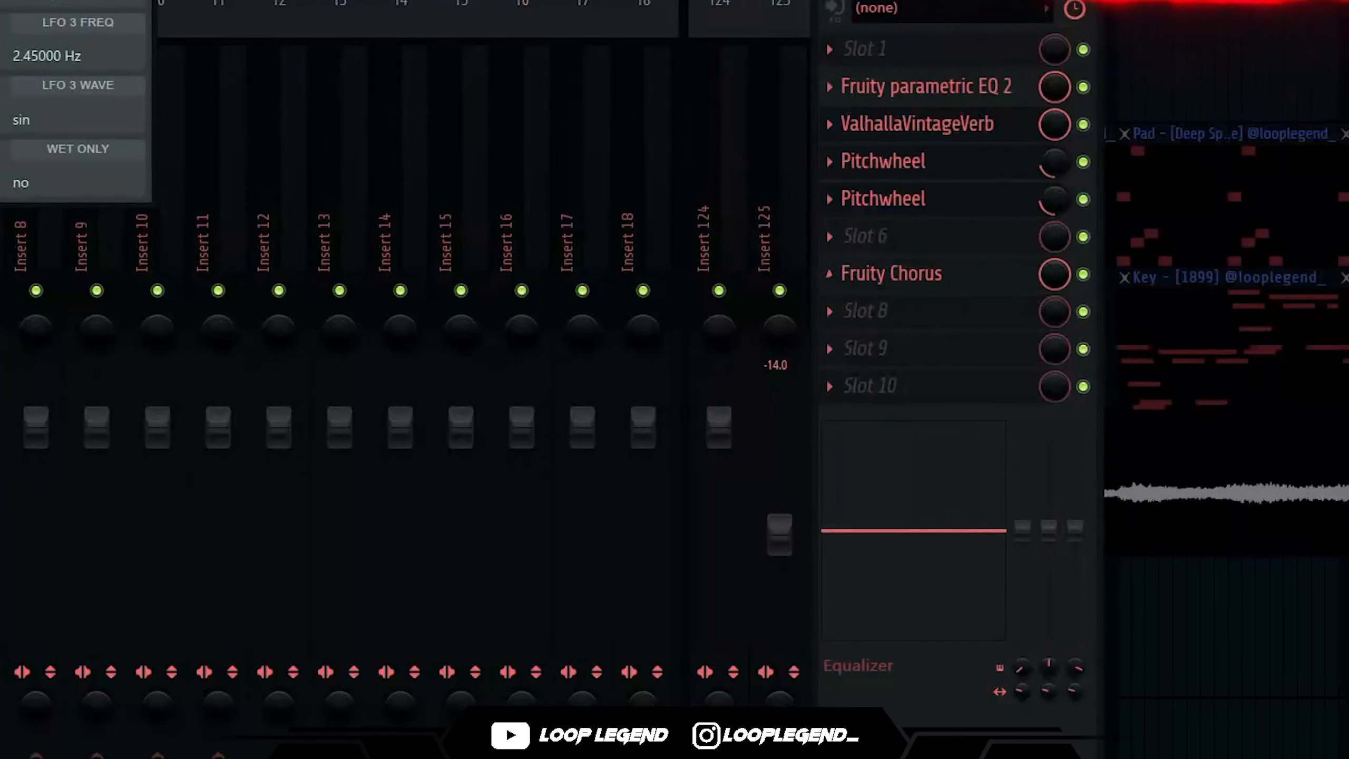
pyautogui.moveTo(0, 0); pyautogui.dragTo(628, 206)
pyautogui.moveTo(1057, 276); pyautogui.dragTo(1057, 281)
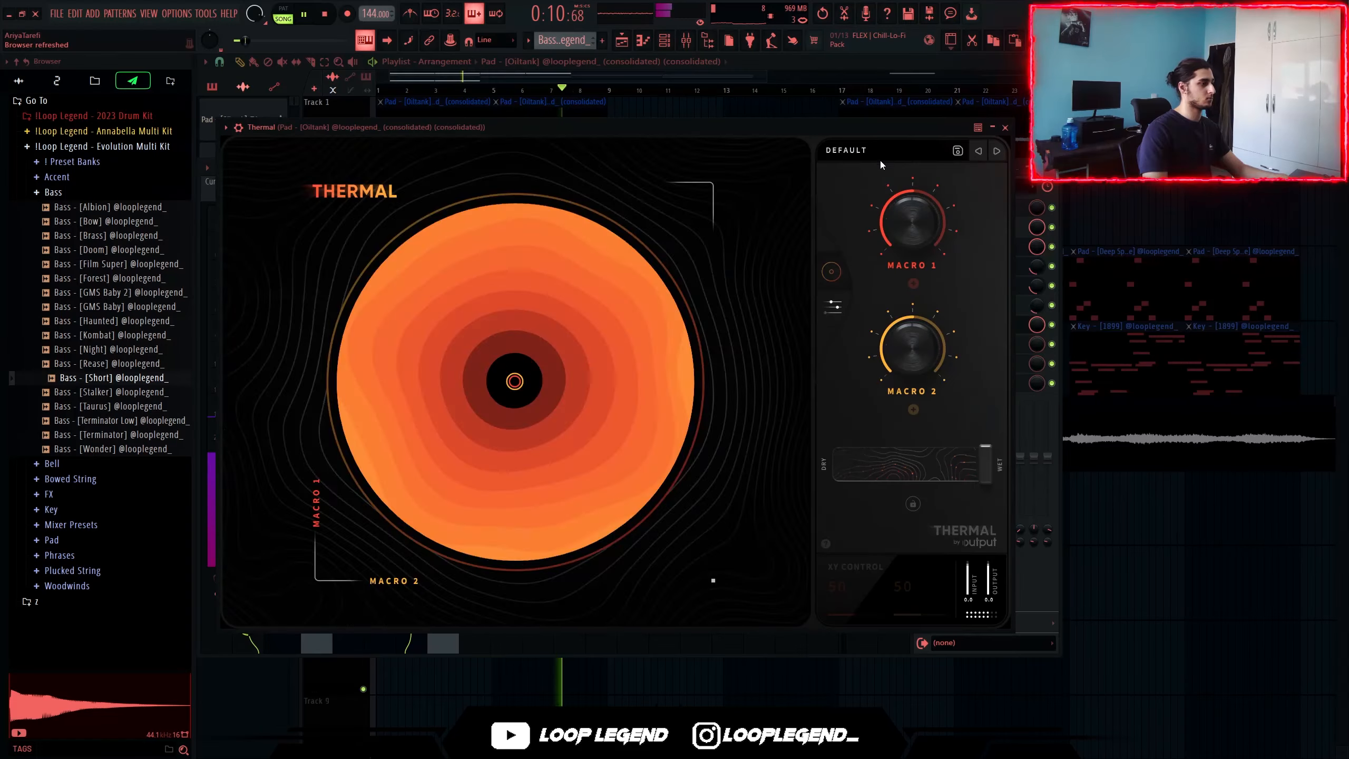
pyautogui.click(882, 156)
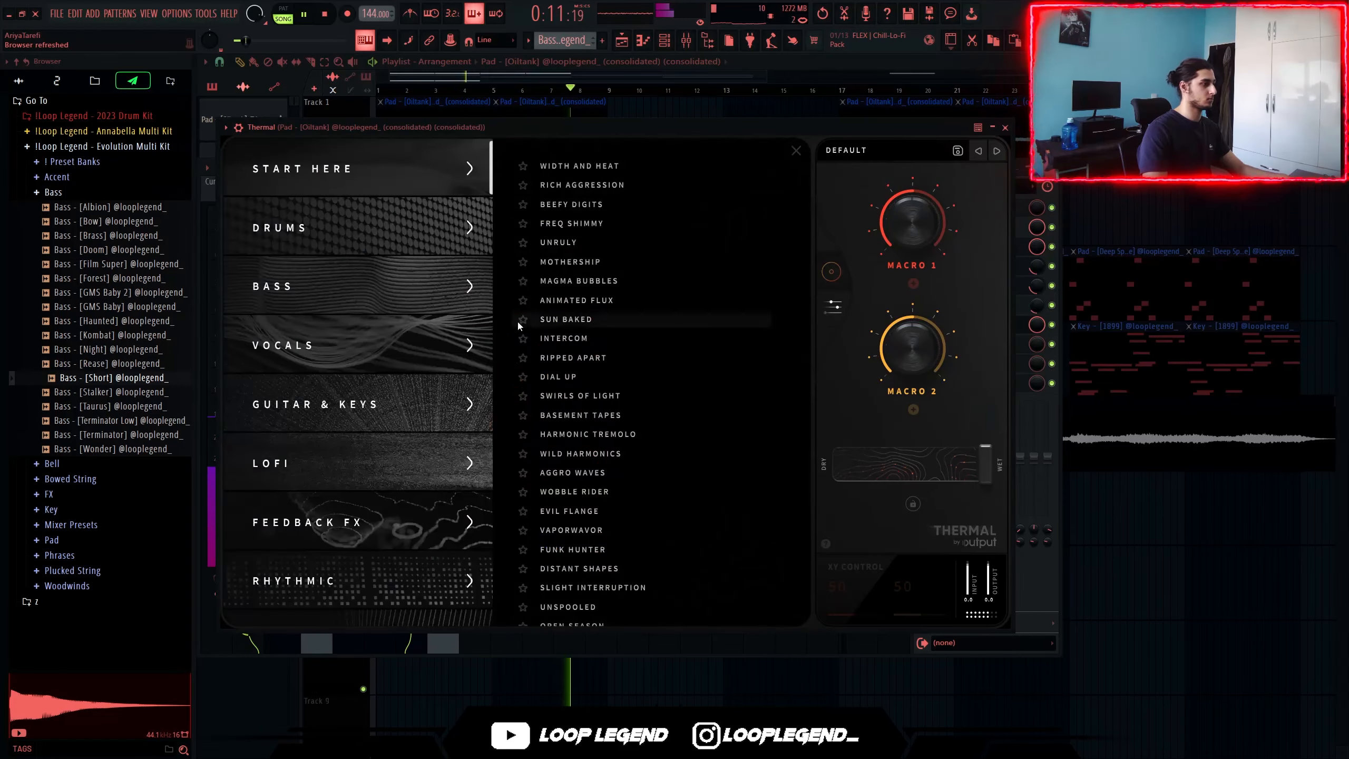
pyautogui.scroll(-5, 316, 510)
pyautogui.click(304, 597)
pyautogui.click(671, 171)
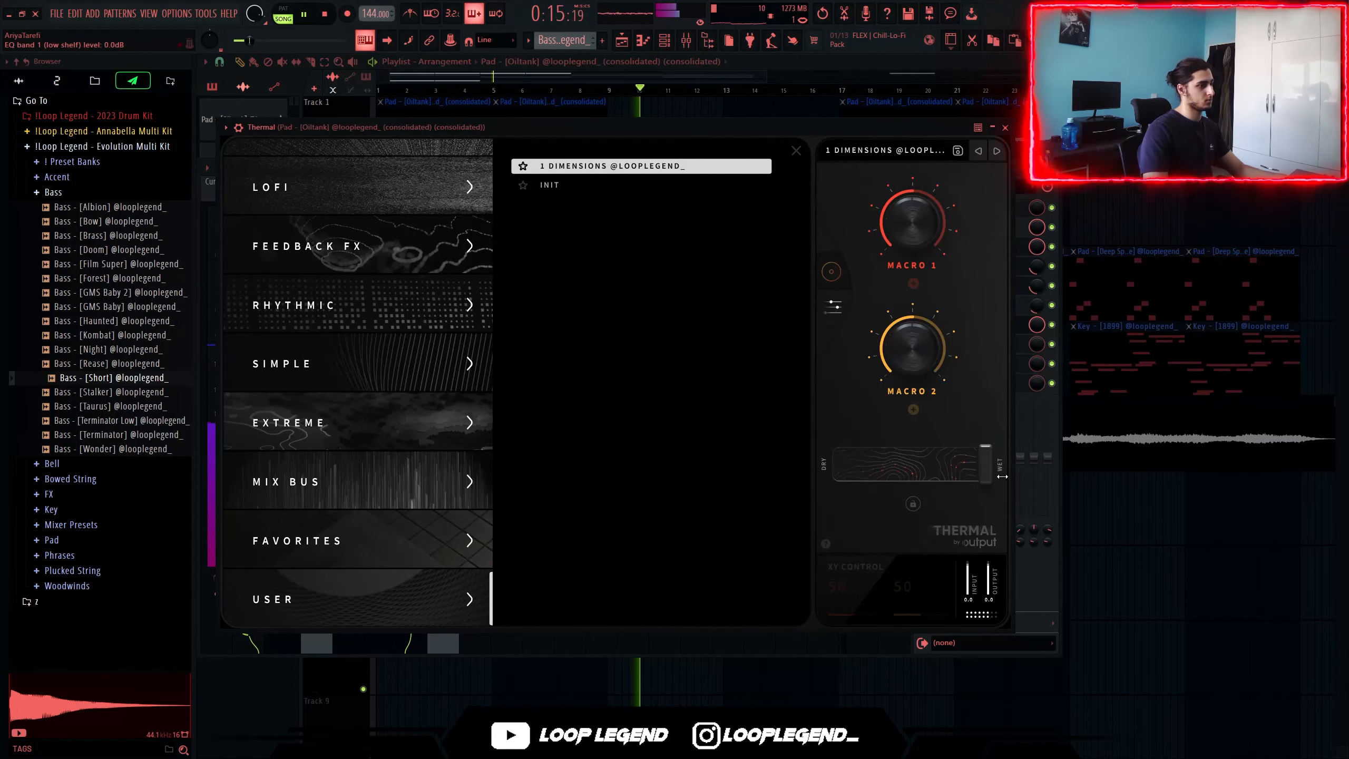
pyautogui.moveTo(1002, 477); pyautogui.dragTo(877, 505)
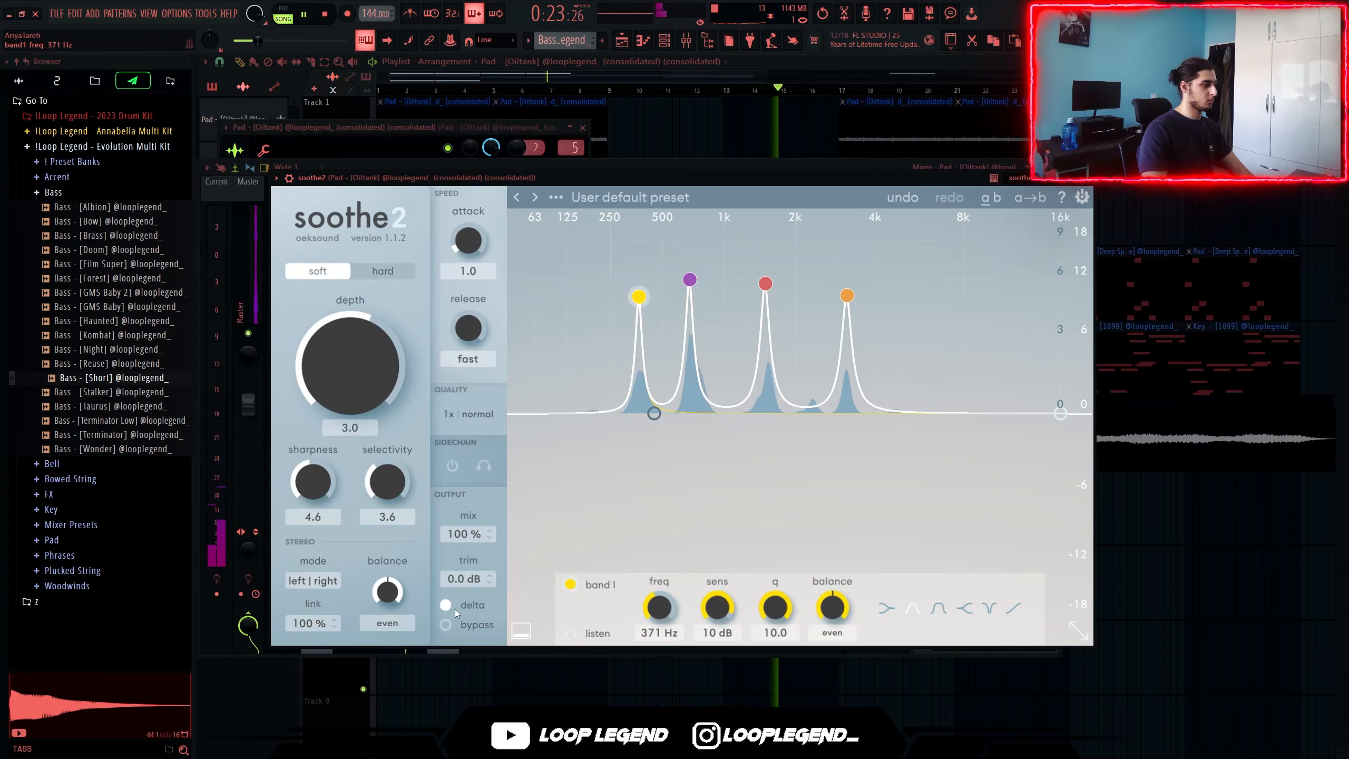
pyautogui.click(453, 604)
pyautogui.press('Escape')
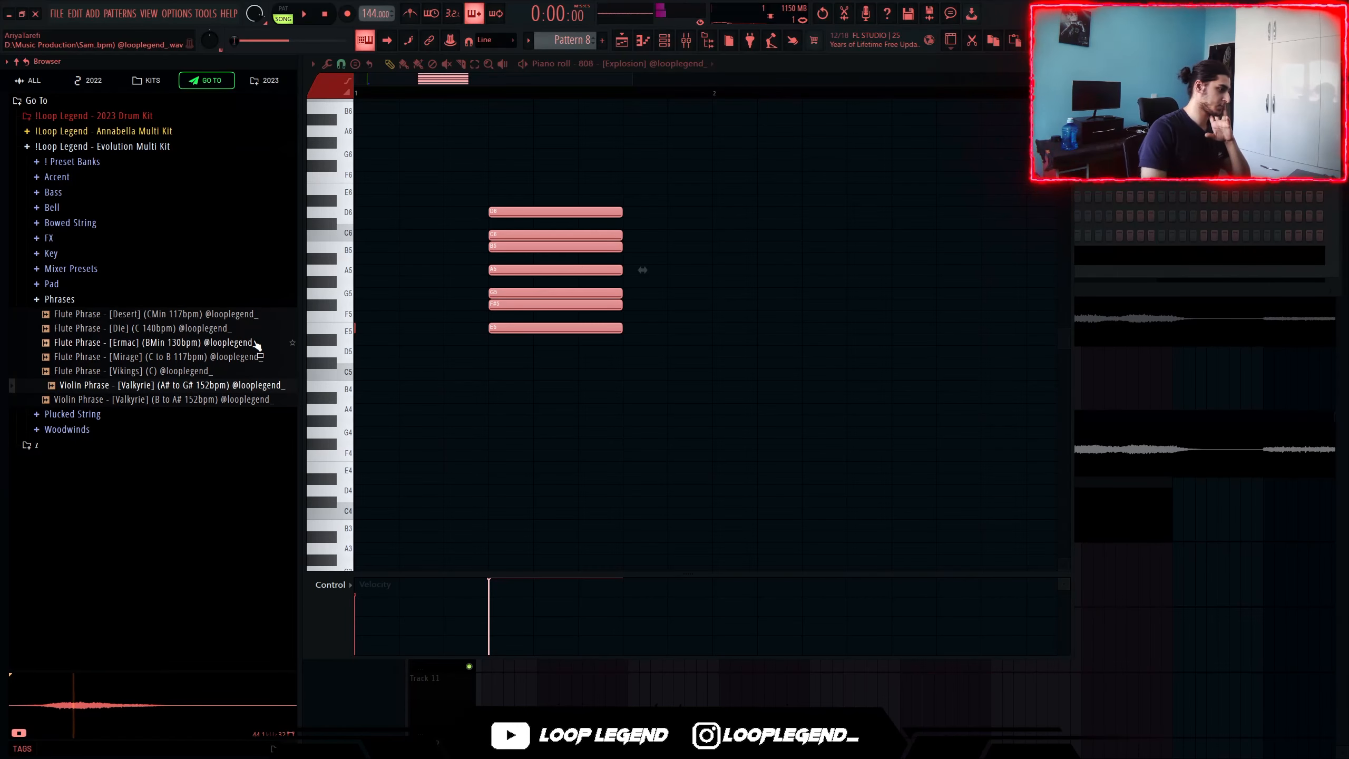
# Place the Violin Phrase - [Valkyrie] (B to A# 152bpm) sample in the playlist at bar 17
pyautogui.moveTo(106, 399); pyautogui.dragTo(2, 362)
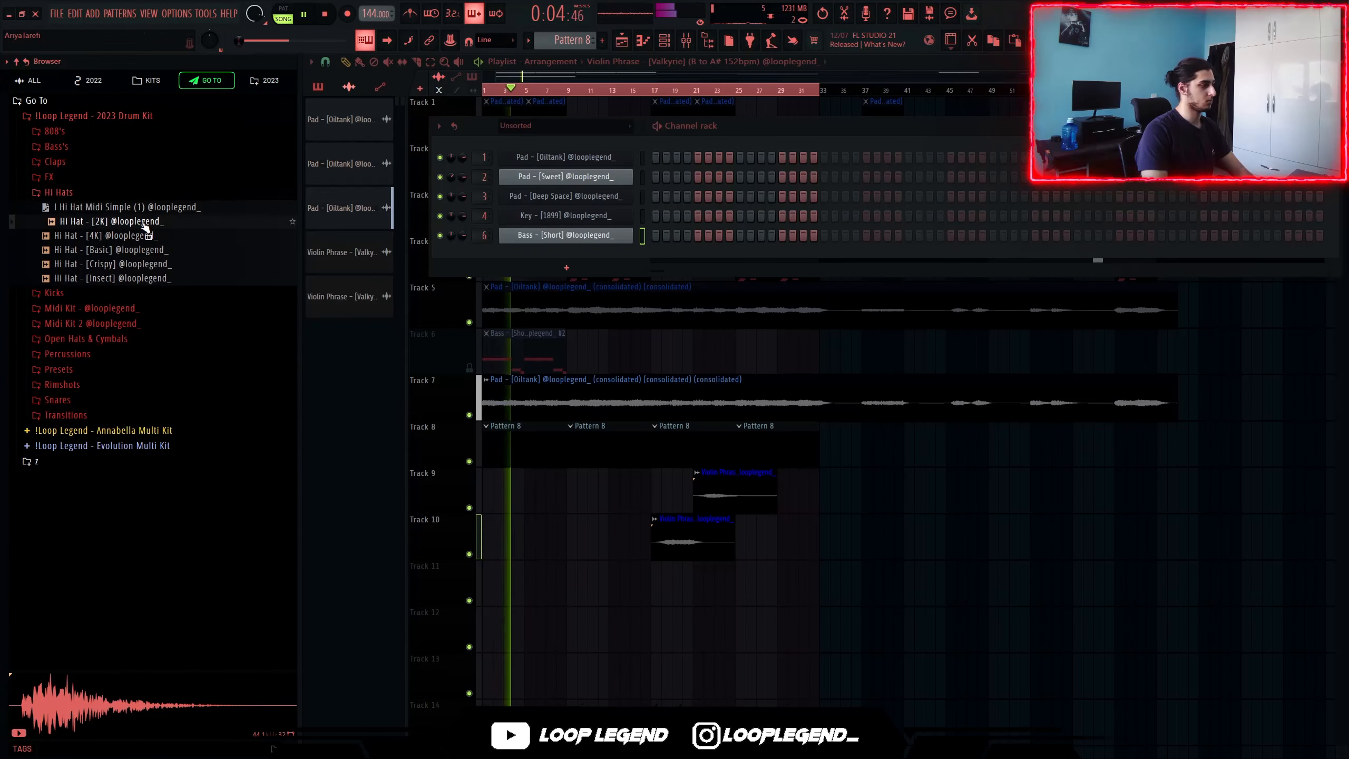
# Add Hi Hat - [4K] as a new channel in Pattern 8 with the Hi Hat Midi Simple (1) notes
pyautogui.click(159, 235)
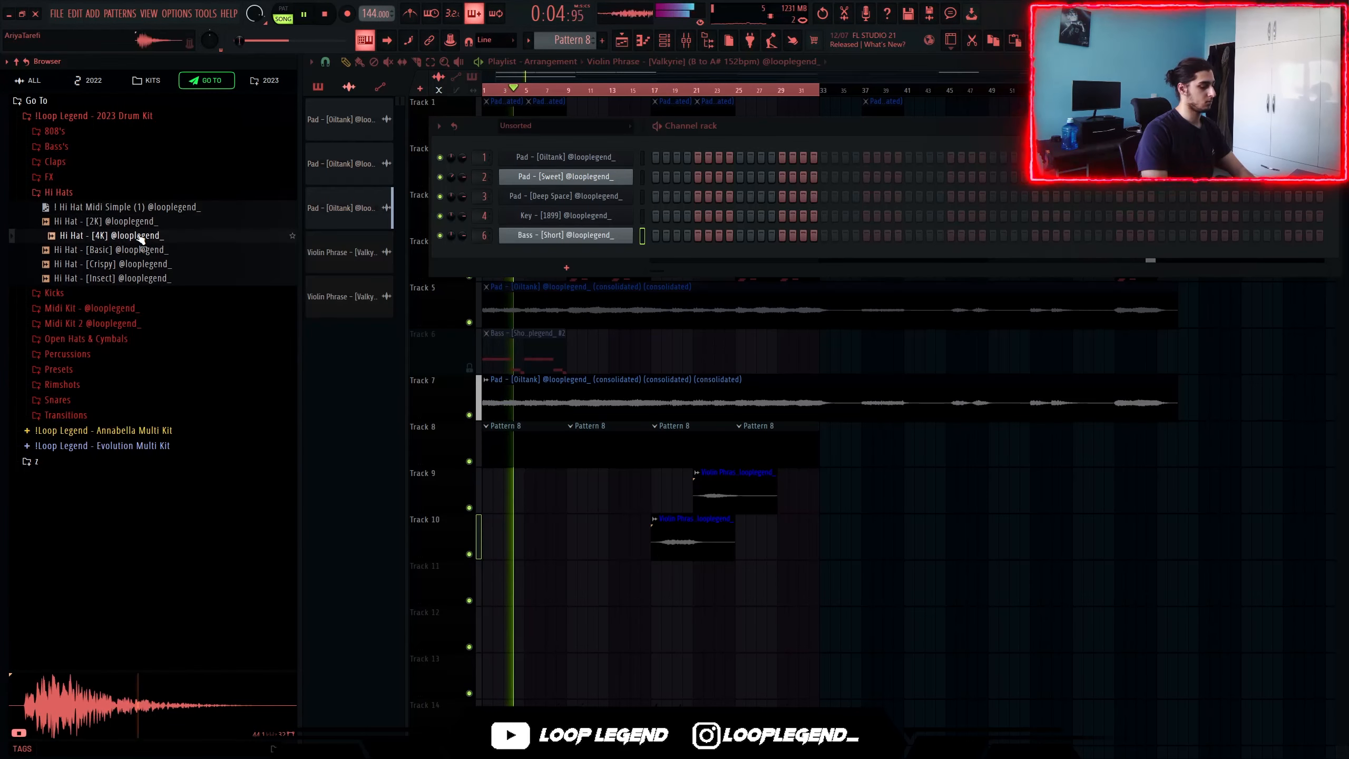
pyautogui.moveTo(156, 206); pyautogui.dragTo(621, 404)
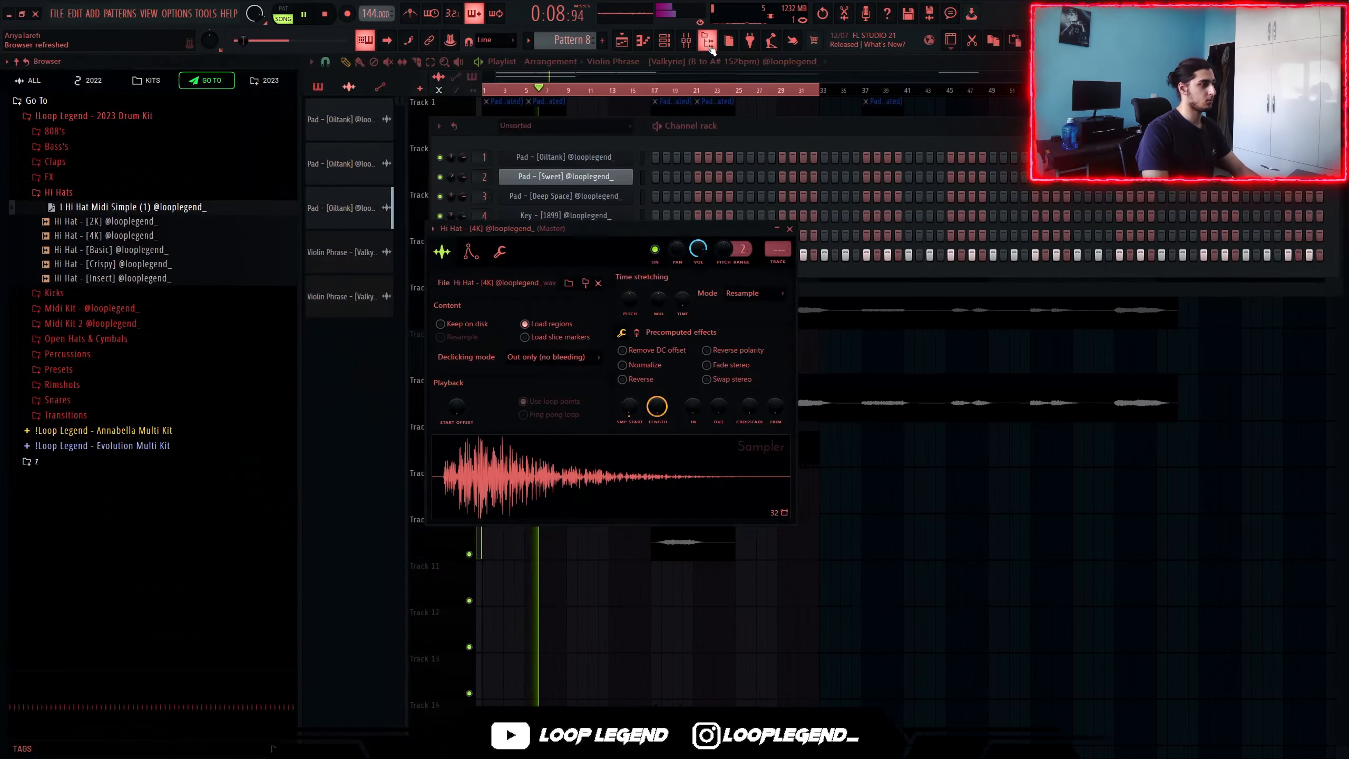
pyautogui.click(709, 45)
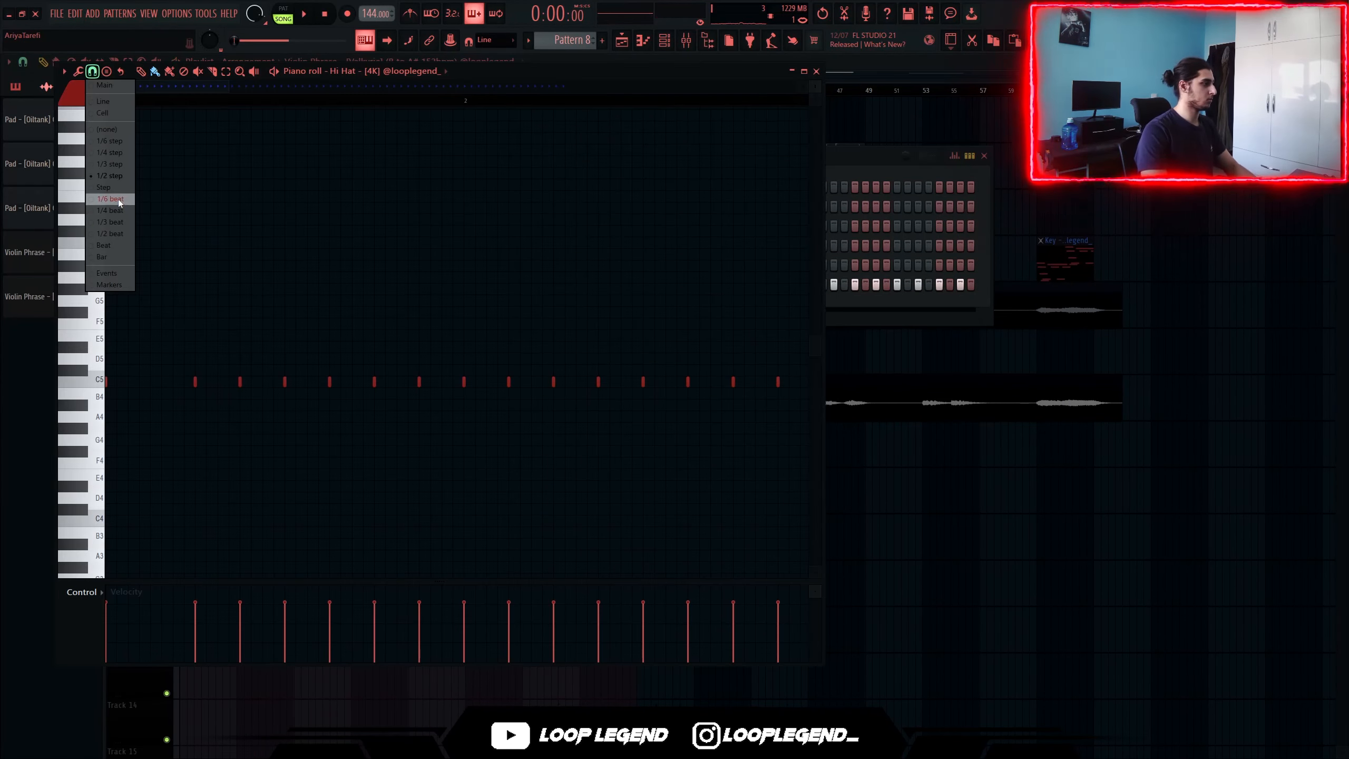
# With 1/2 step snap, add a four-note hi-hat roll on A#4 in bar 1 and lower two bar 2 notes to A4 and G#4
pyautogui.click(110, 176)
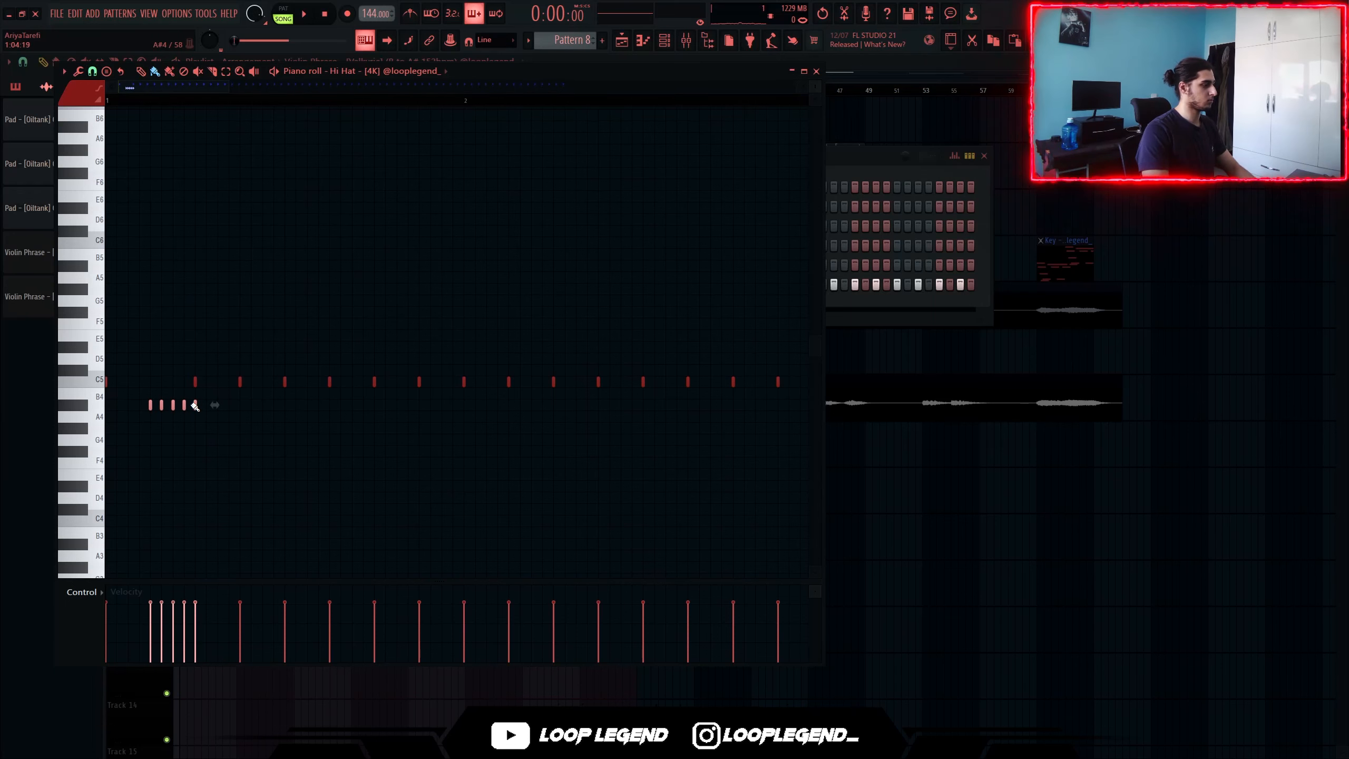
pyautogui.press('space')
pyautogui.scroll(-1, 205, 408)
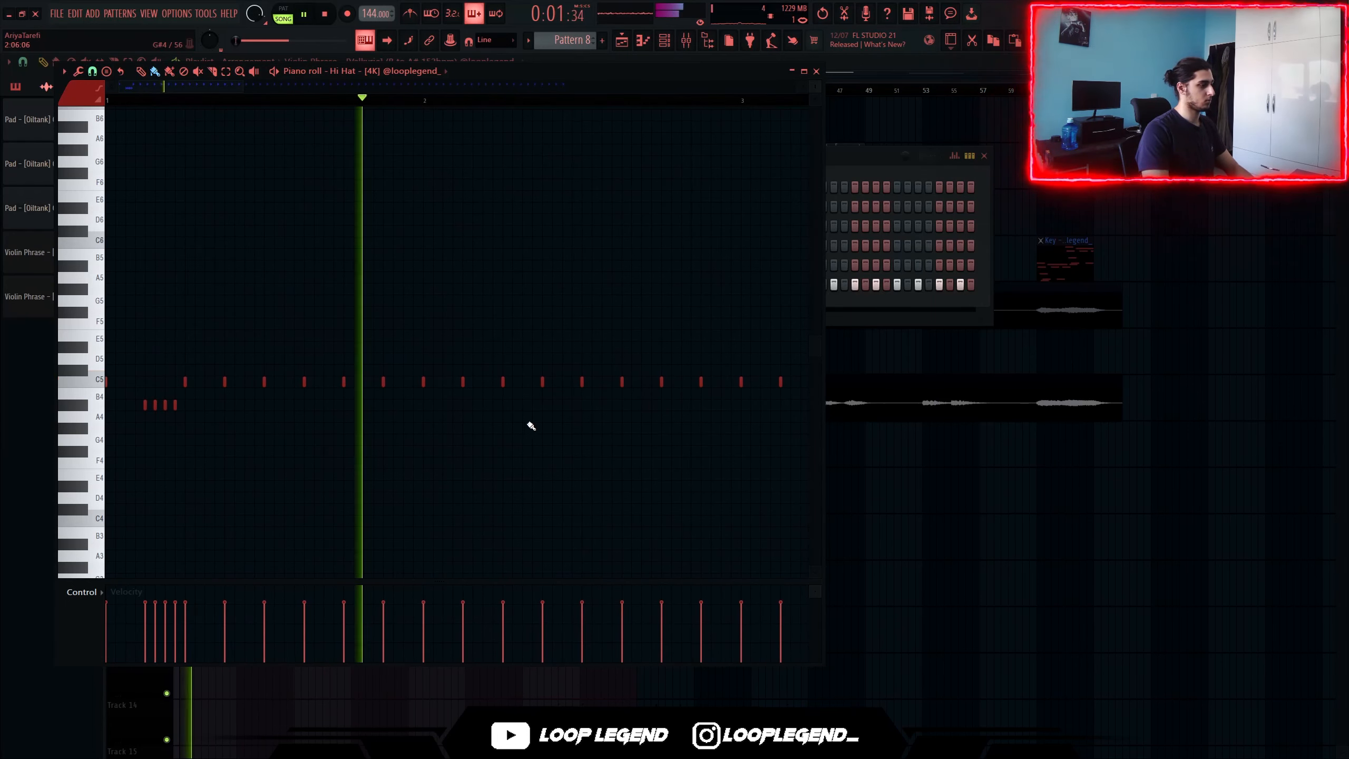
pyautogui.moveTo(503, 381); pyautogui.dragTo(510, 419)
pyautogui.click(635, 428)
pyautogui.middleClick(637, 426)
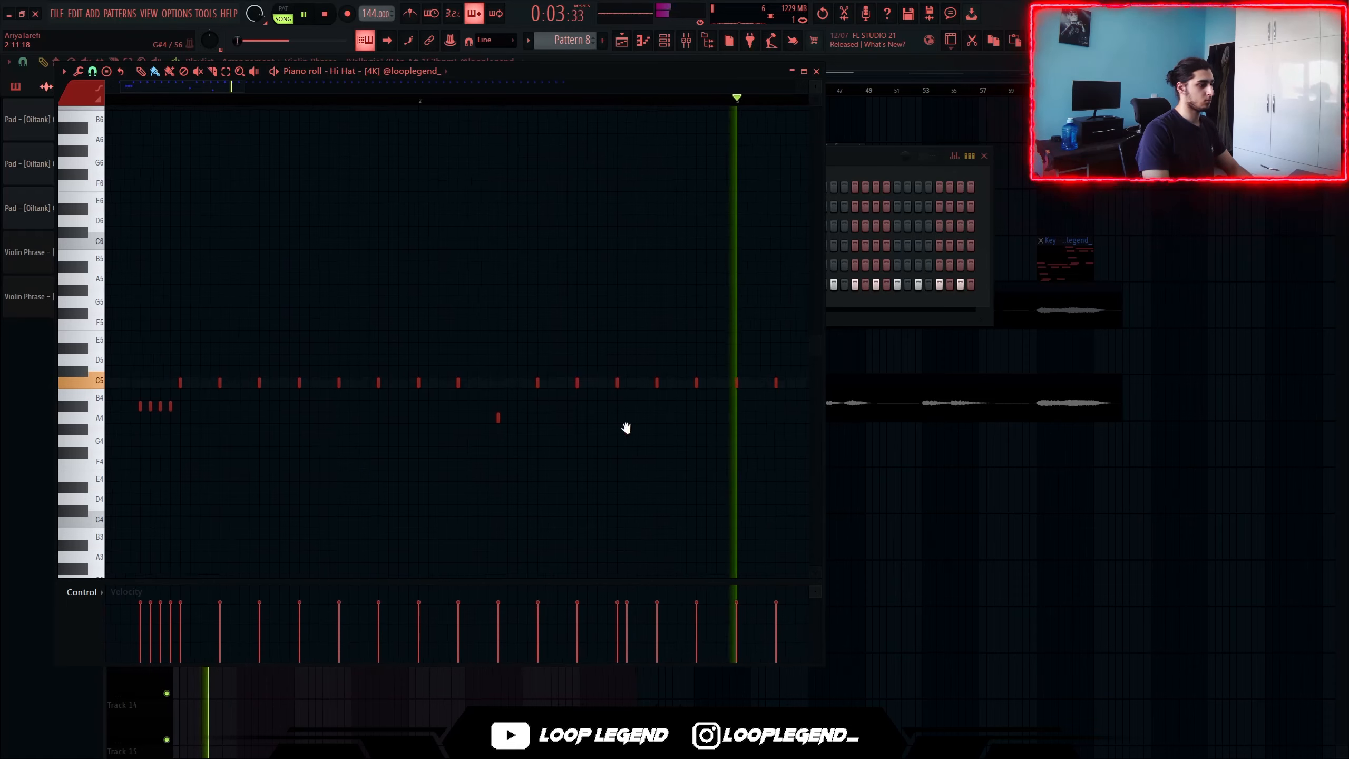
pyautogui.rightClick(621, 431)
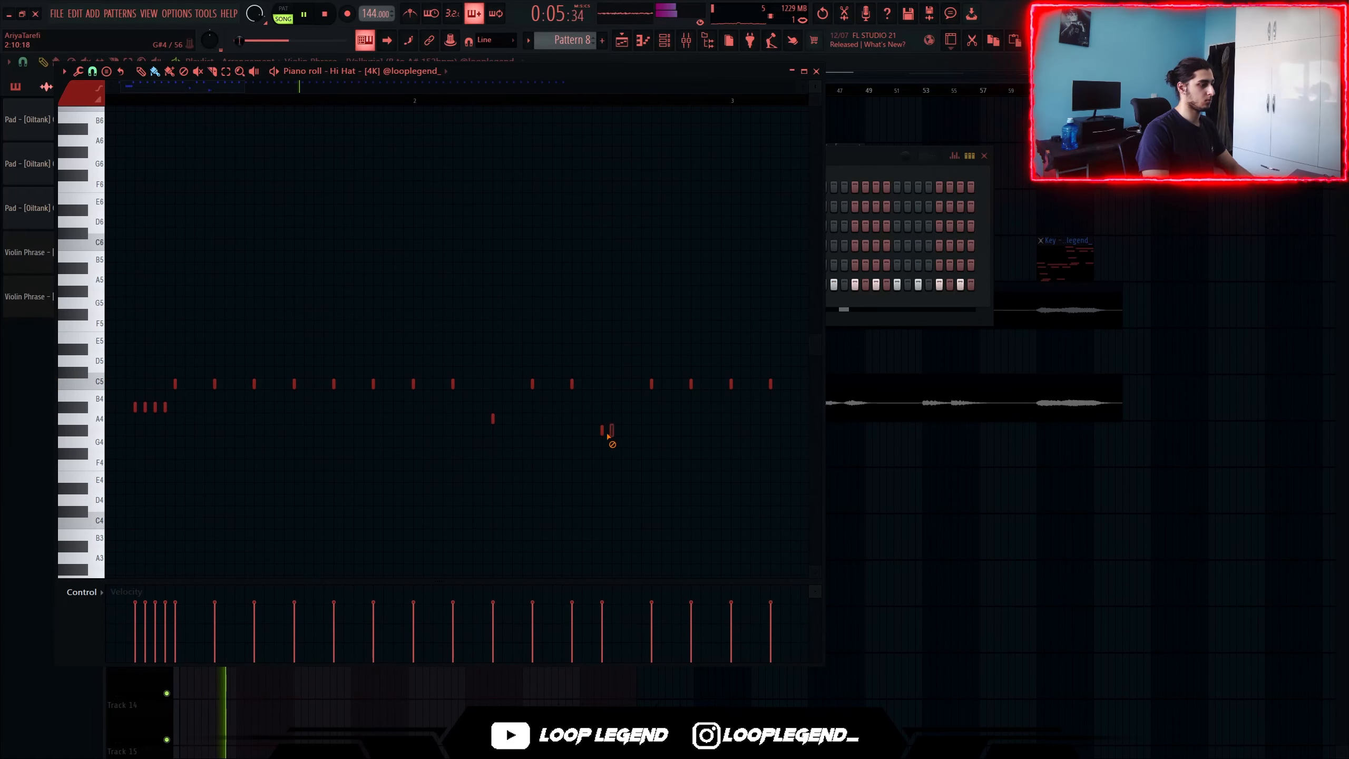
# Set the snap to 1/6 beat and turn one bar 1 hi-hat note into a three-note triplet roll on B4
pyautogui.click(93, 71)
pyautogui.click(106, 196)
pyautogui.press('space')
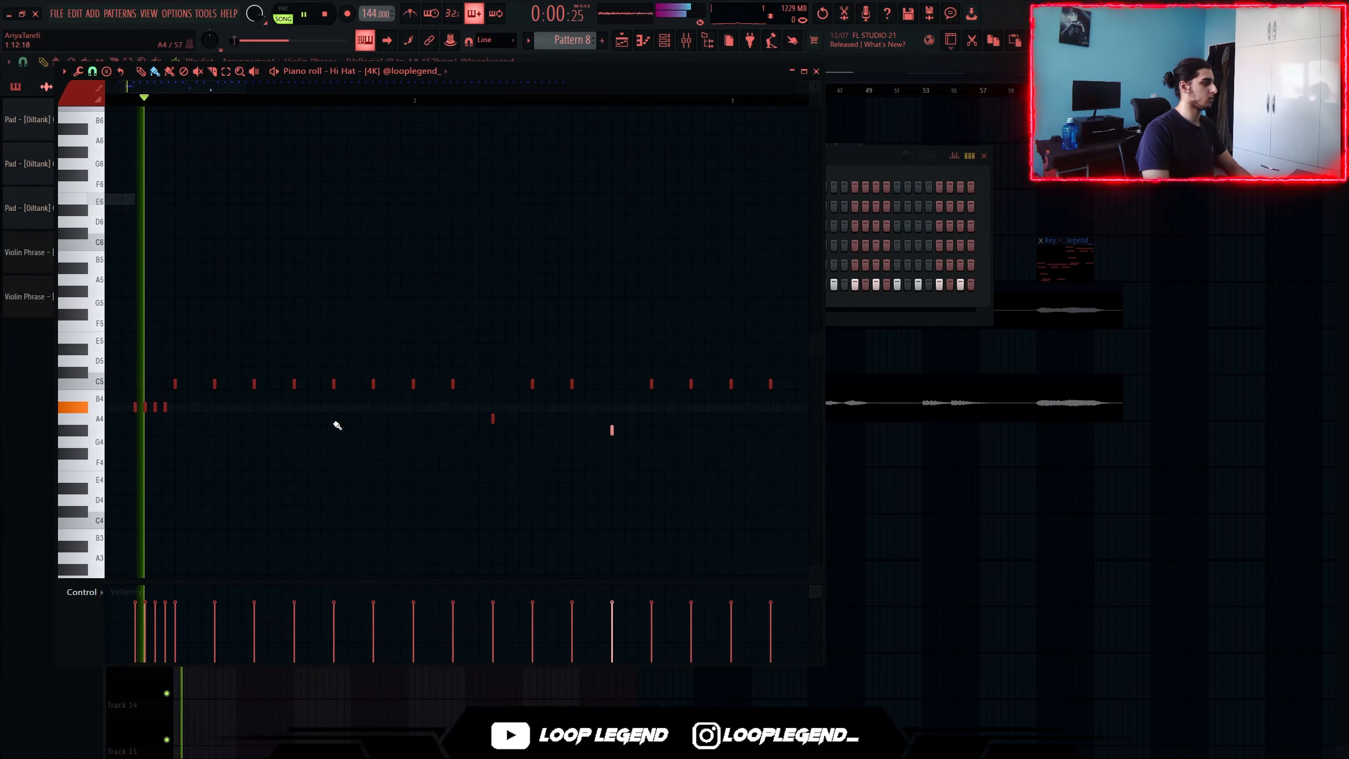
pyautogui.moveTo(334, 384); pyautogui.dragTo(334, 396)
pyautogui.moveTo(347, 396); pyautogui.dragTo(364, 396)
pyautogui.scroll(-2, 542, 430)
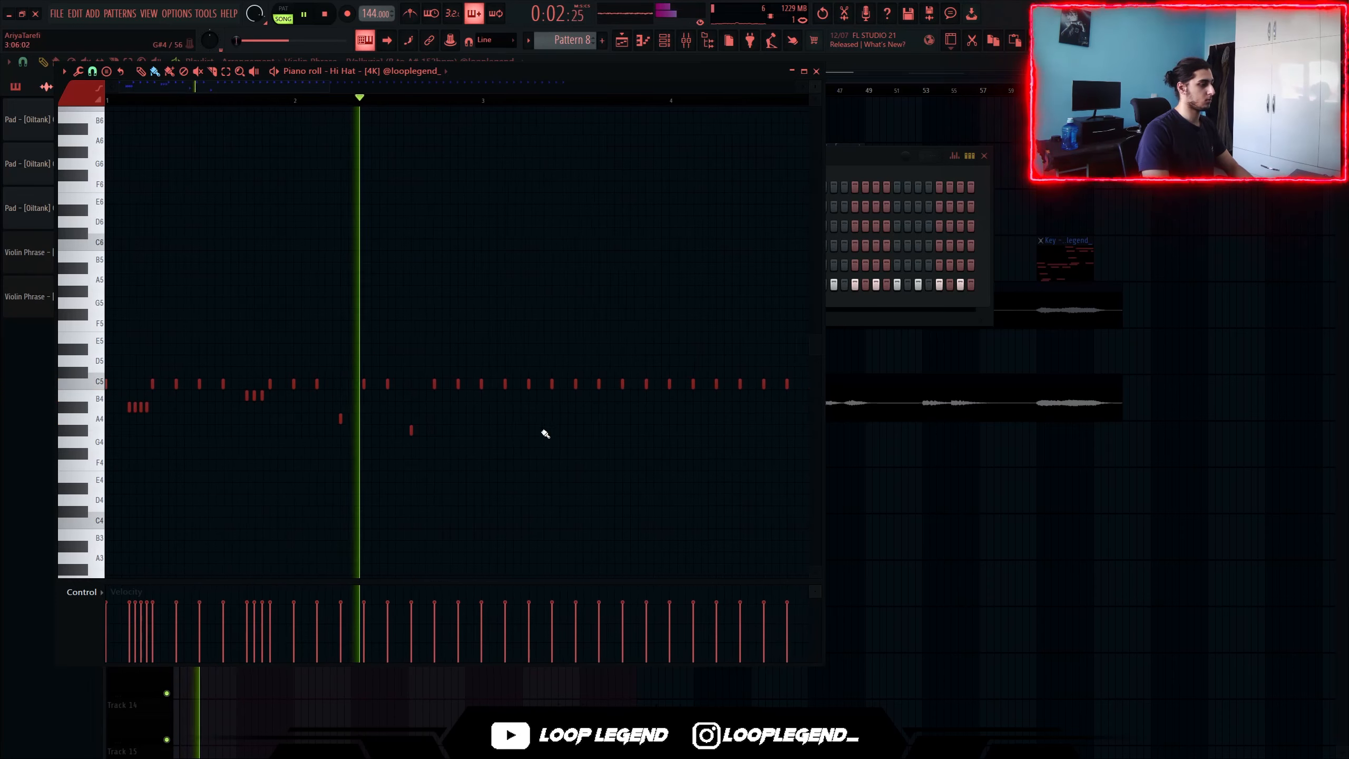
pyautogui.scroll(3, 532, 432)
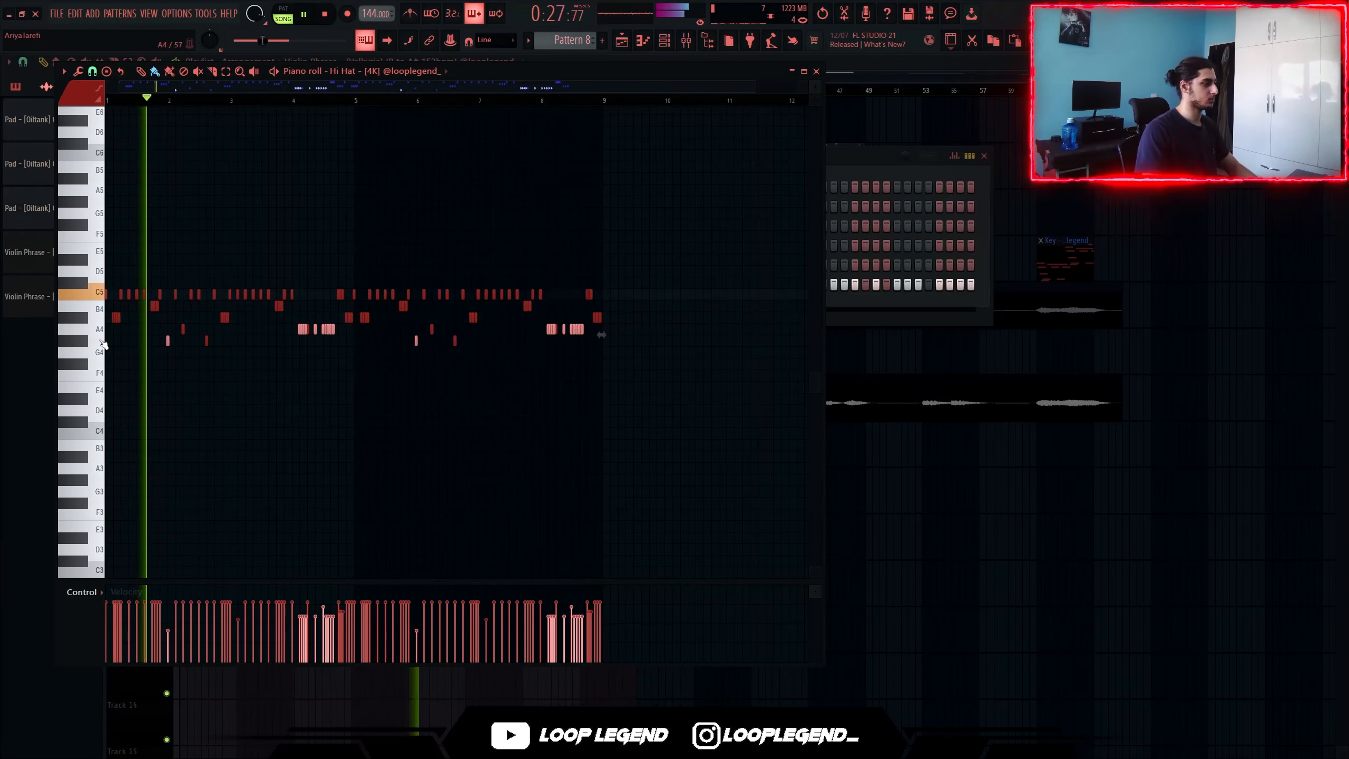
pyautogui.scroll(5, 297, 340)
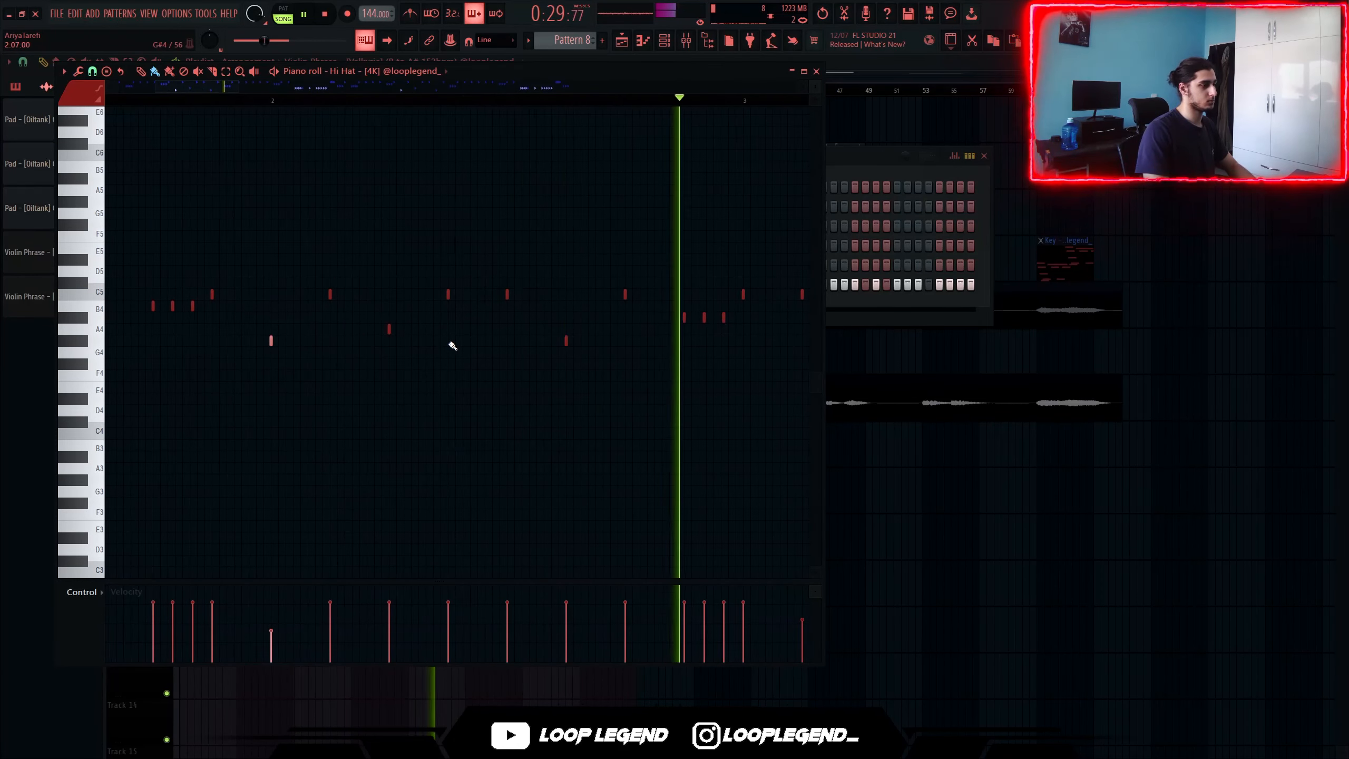
pyautogui.scroll(-5, 549, 308)
# Toggle step 4 of the loop lane in Looperator's Soljanka preset on the hi-hat insert
pyautogui.press('F6')
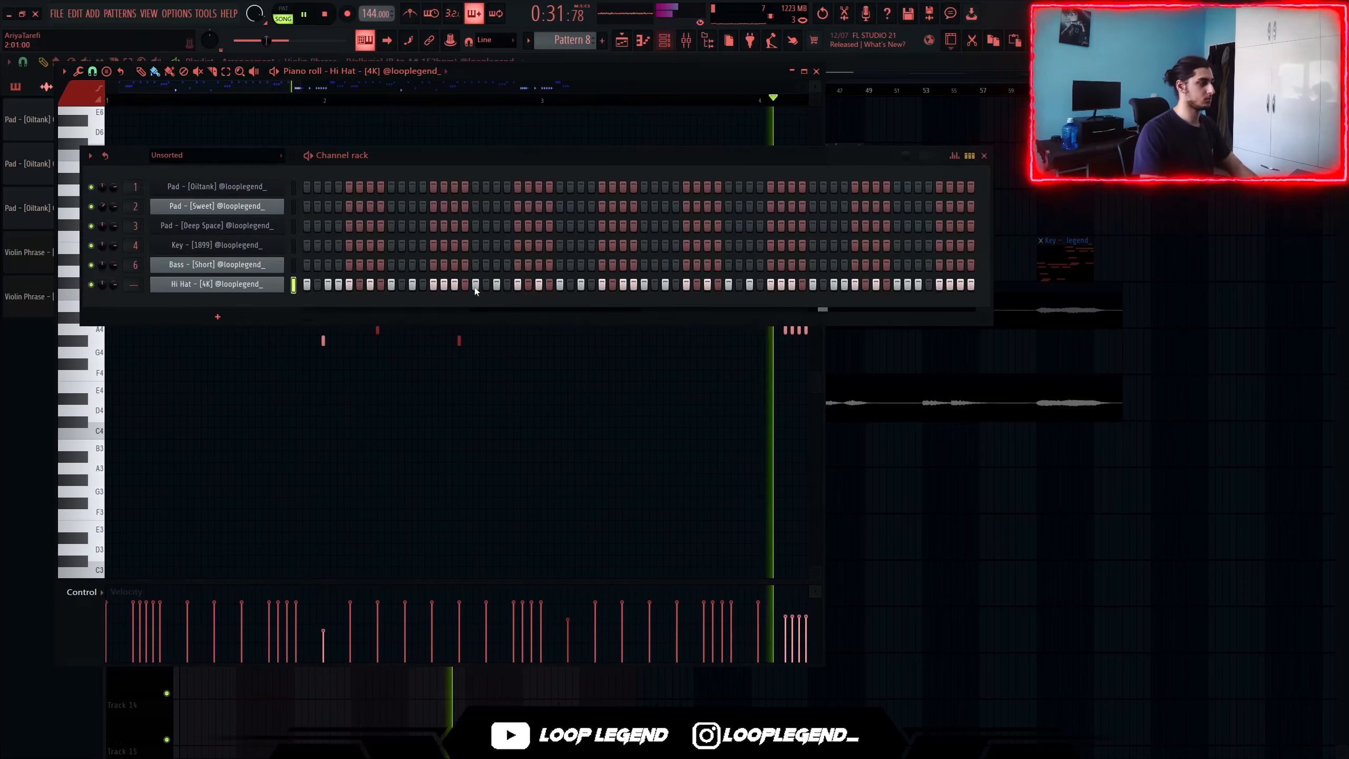
pyautogui.press('F9')
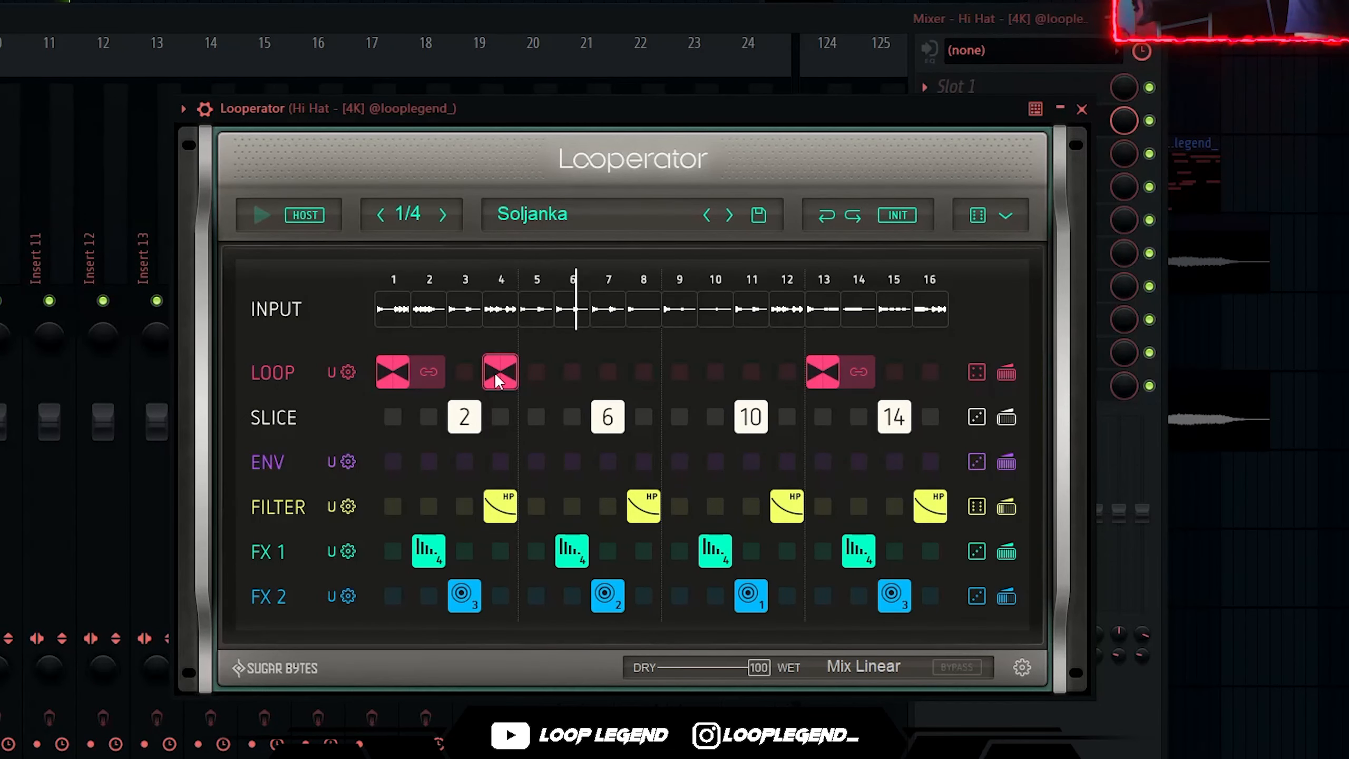
pyautogui.click(504, 372)
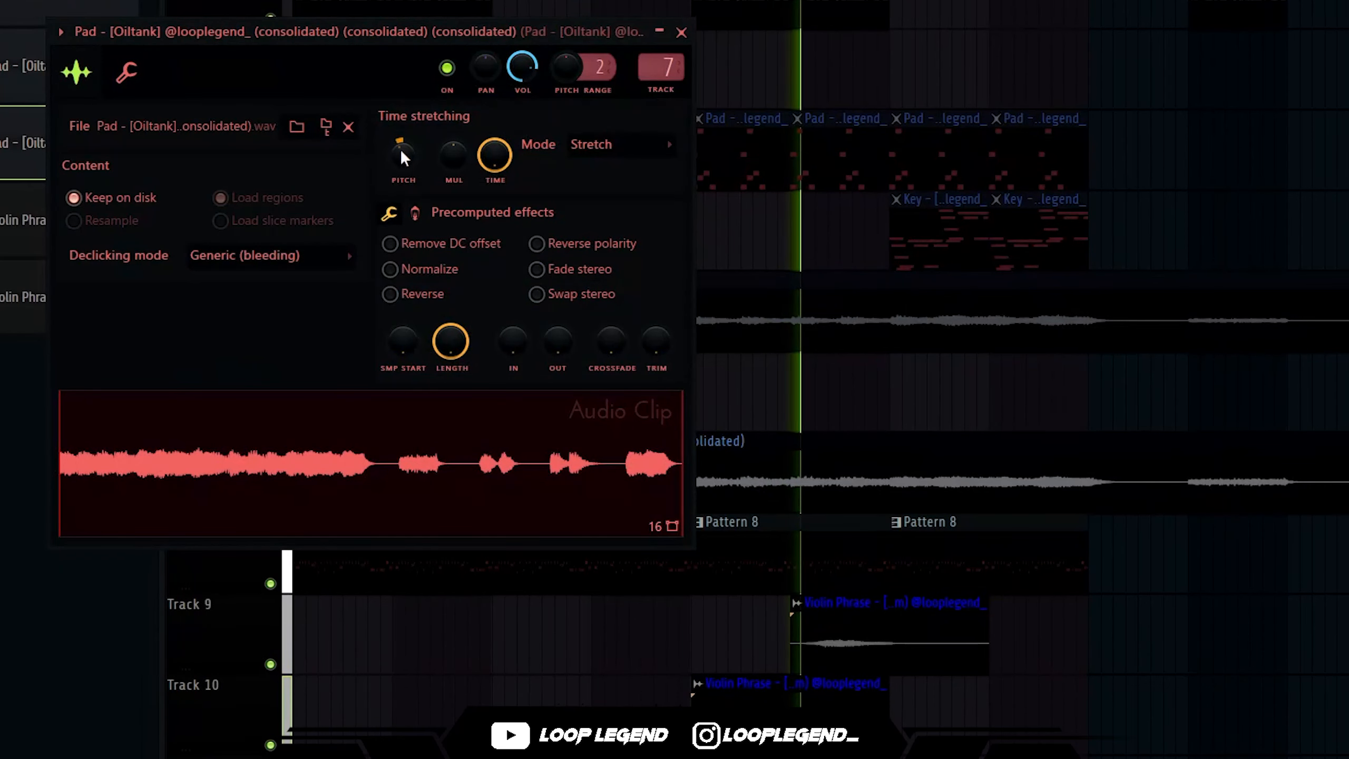
# Open the A# to G# violin clip's settings, and reset the time-stretching pitch of the B to A# violin clip
pyautogui.doubleClick(852, 621)
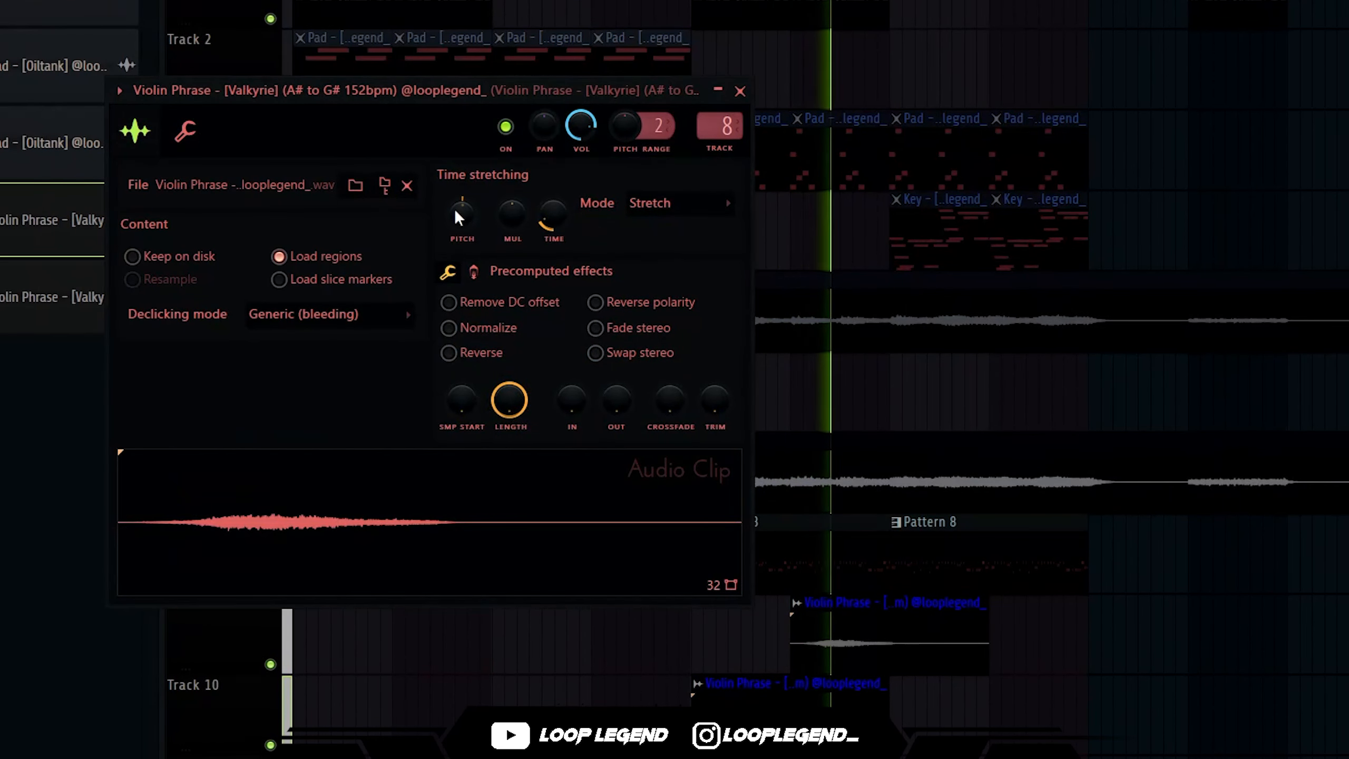
pyautogui.press('Escape')
pyautogui.doubleClick(788, 690)
pyautogui.rightClick(503, 251)
pyautogui.click(508, 259)
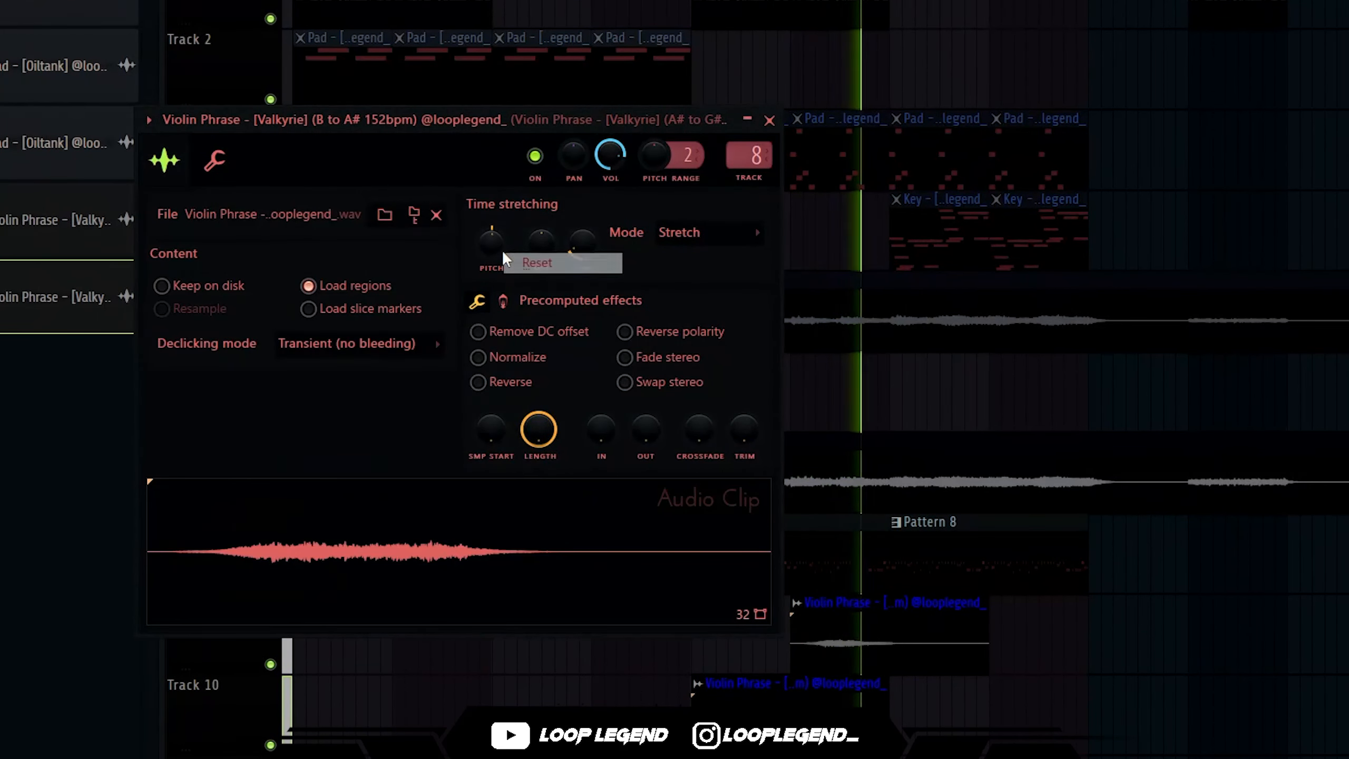
pyautogui.press('Escape')
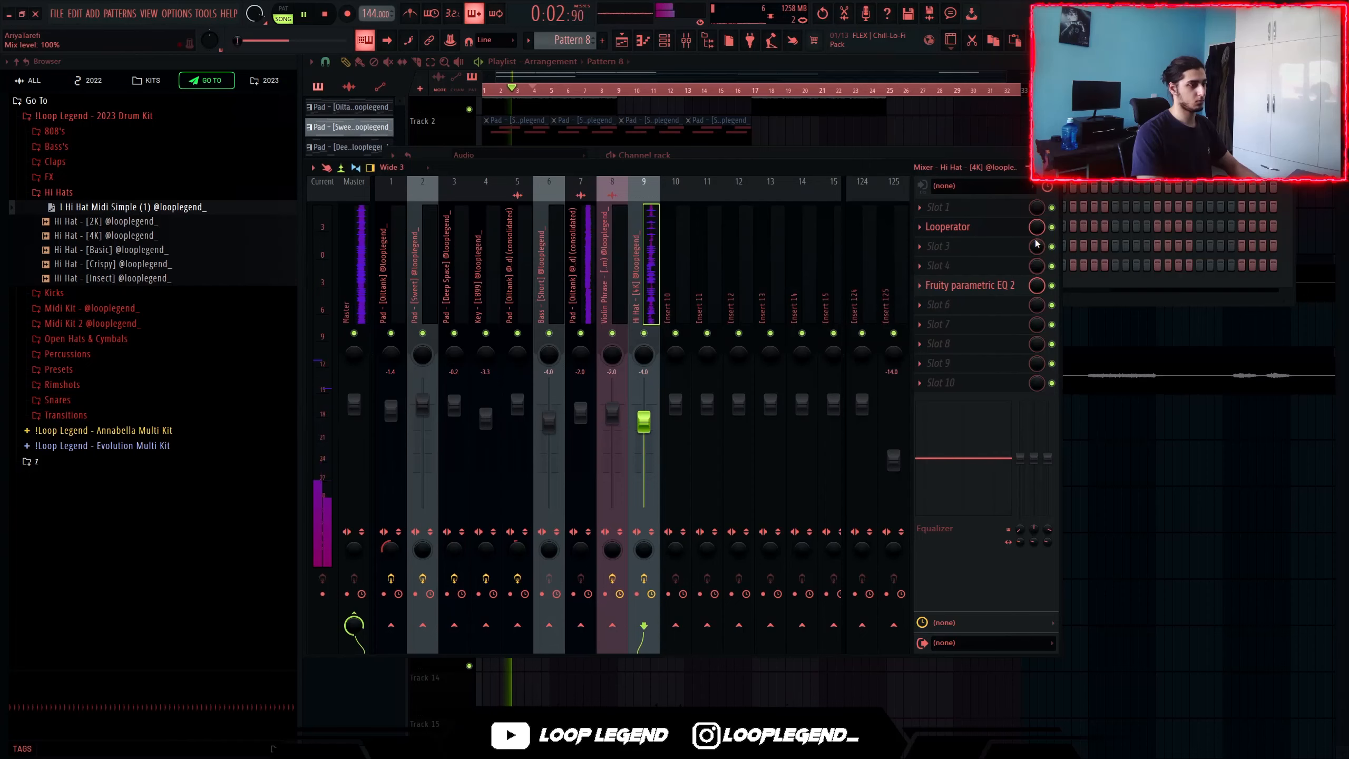
# Create an automation clip for Looperator's mix level and shape it into alternating four-bar on and off blocks
pyautogui.rightClick(1036, 229)
pyautogui.click(1094, 320)
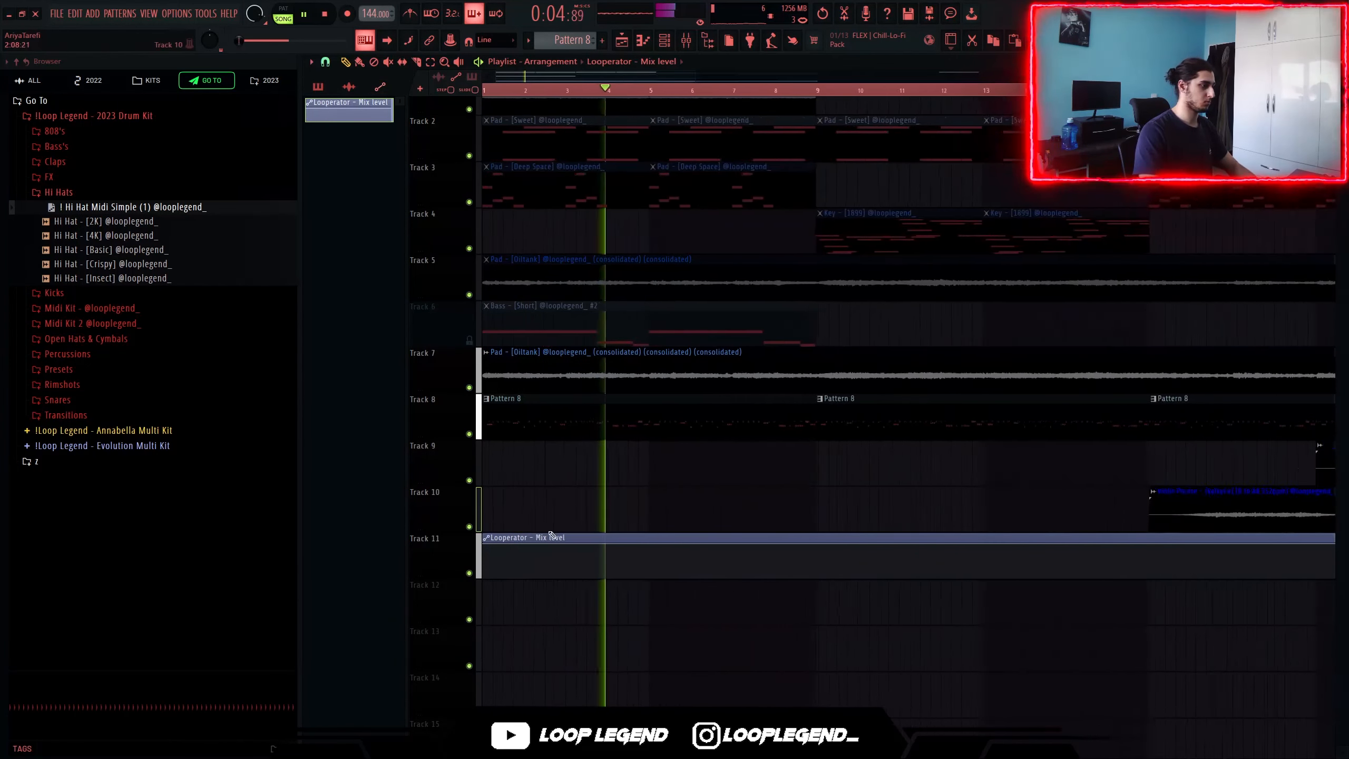
pyautogui.rightClick(745, 563)
pyautogui.rightClick(746, 575)
pyautogui.scroll(-3, 643, 671)
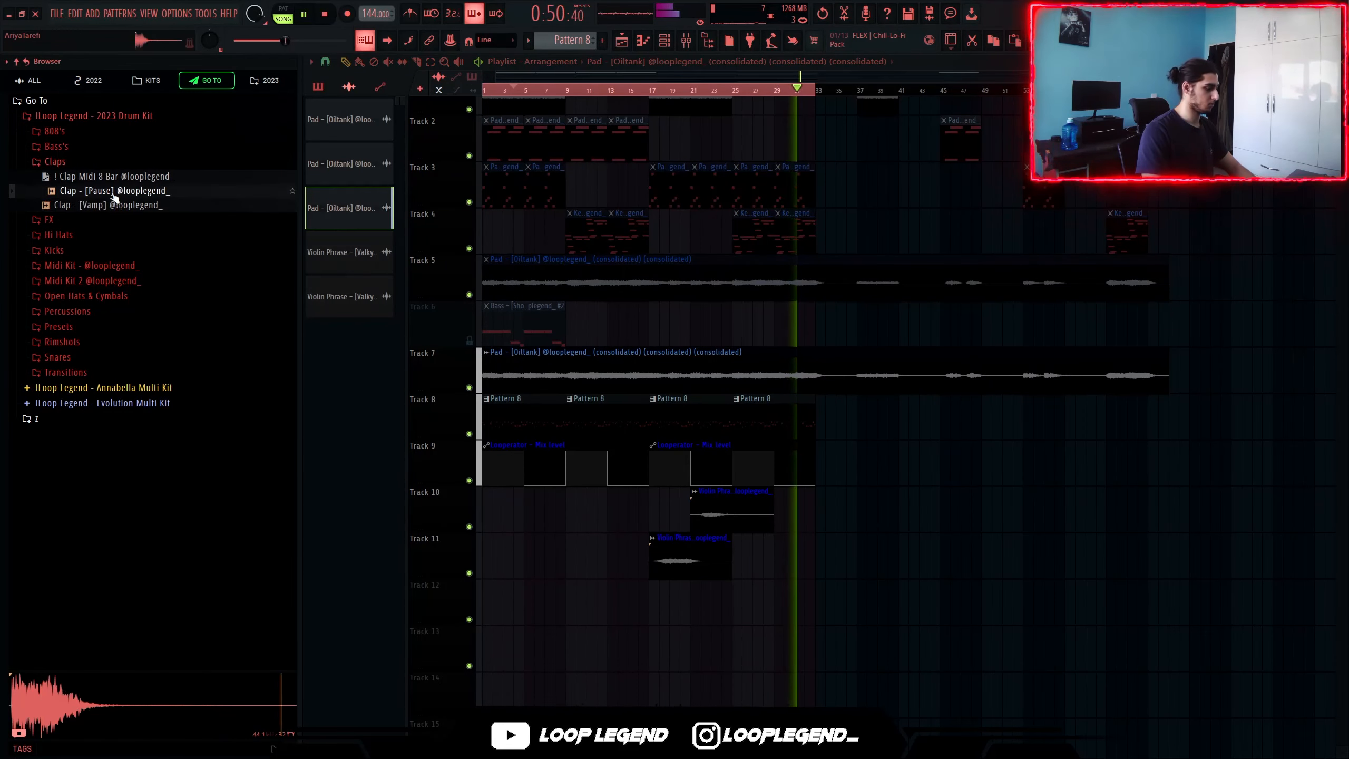
# Open Clap - [Pause] in a new channel with the Clap Midi 8 Bar notes and route it to a free mixer track
pyautogui.rightClick(120, 191)
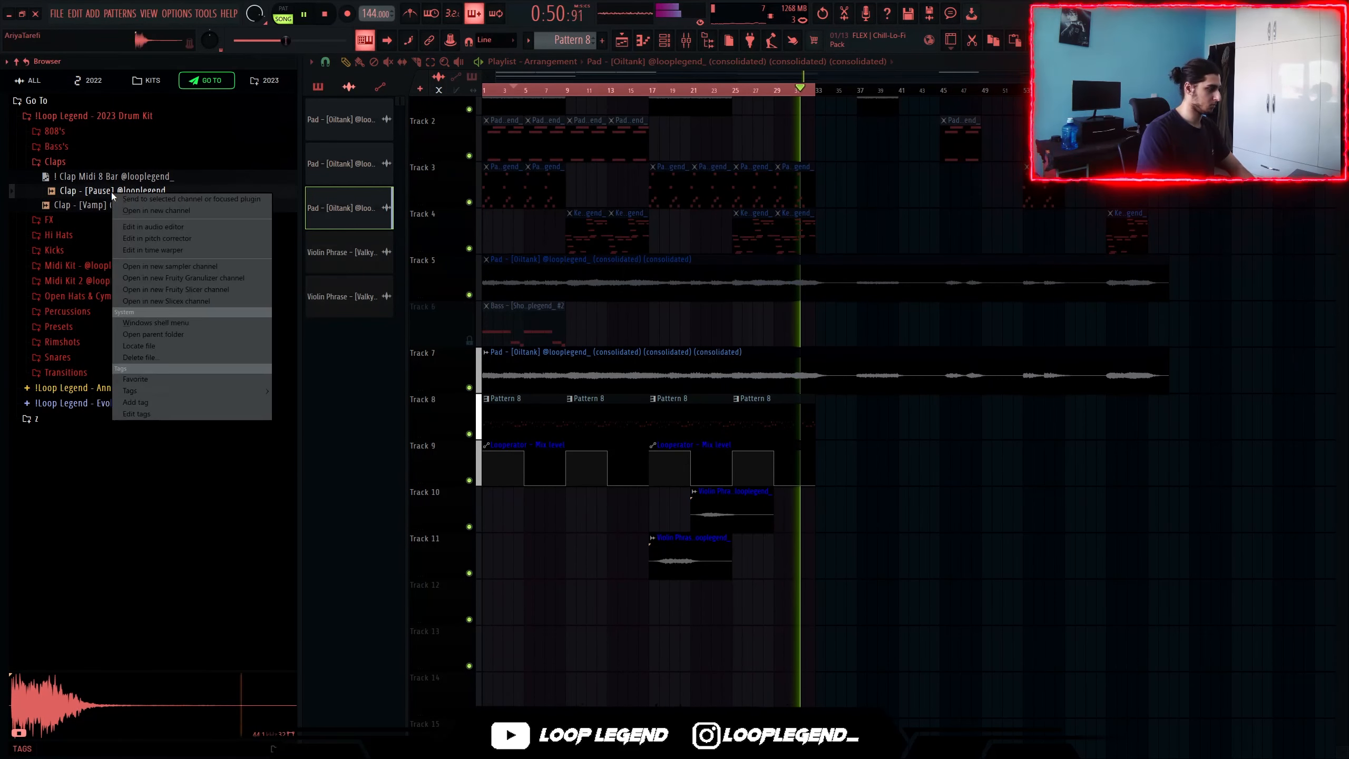
pyautogui.click(154, 210)
pyautogui.rightClick(121, 180)
pyautogui.click(124, 188)
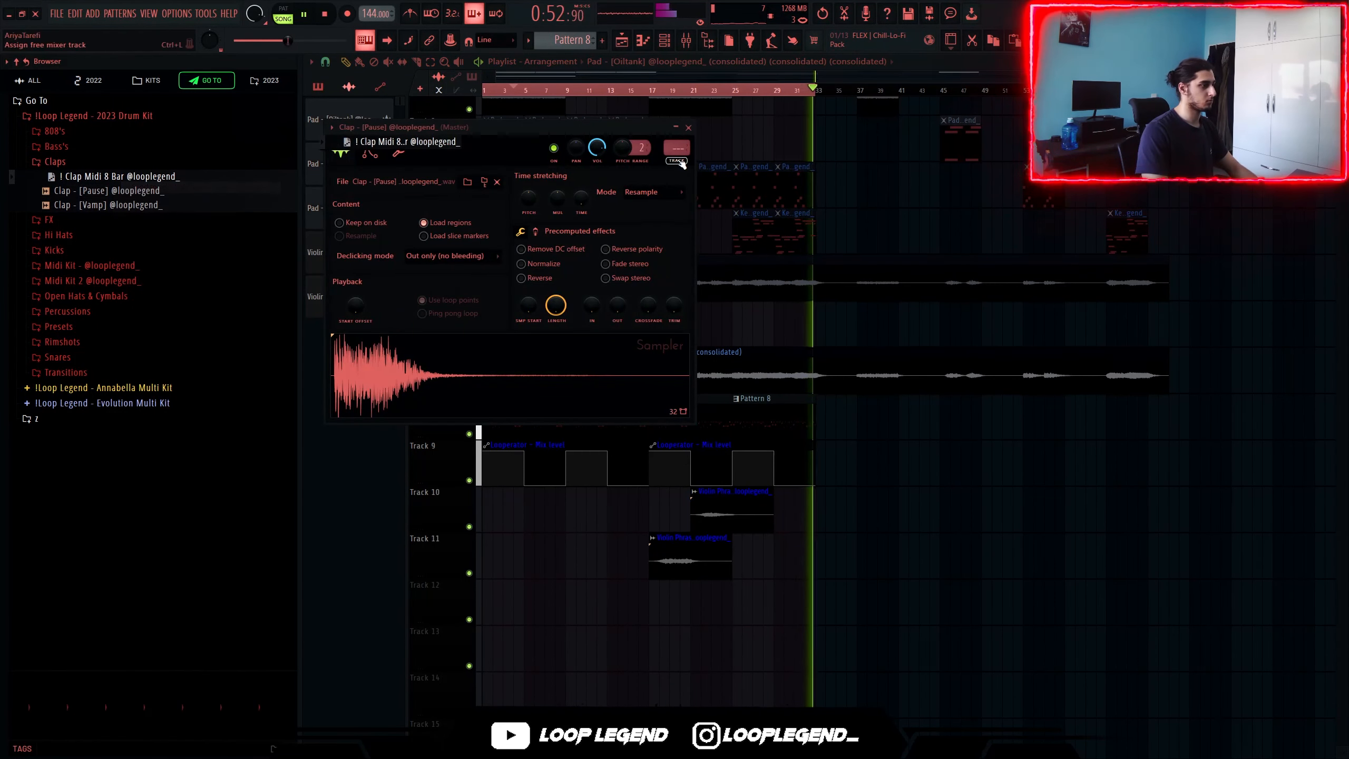
pyautogui.hotkey('ctrl', 'l')
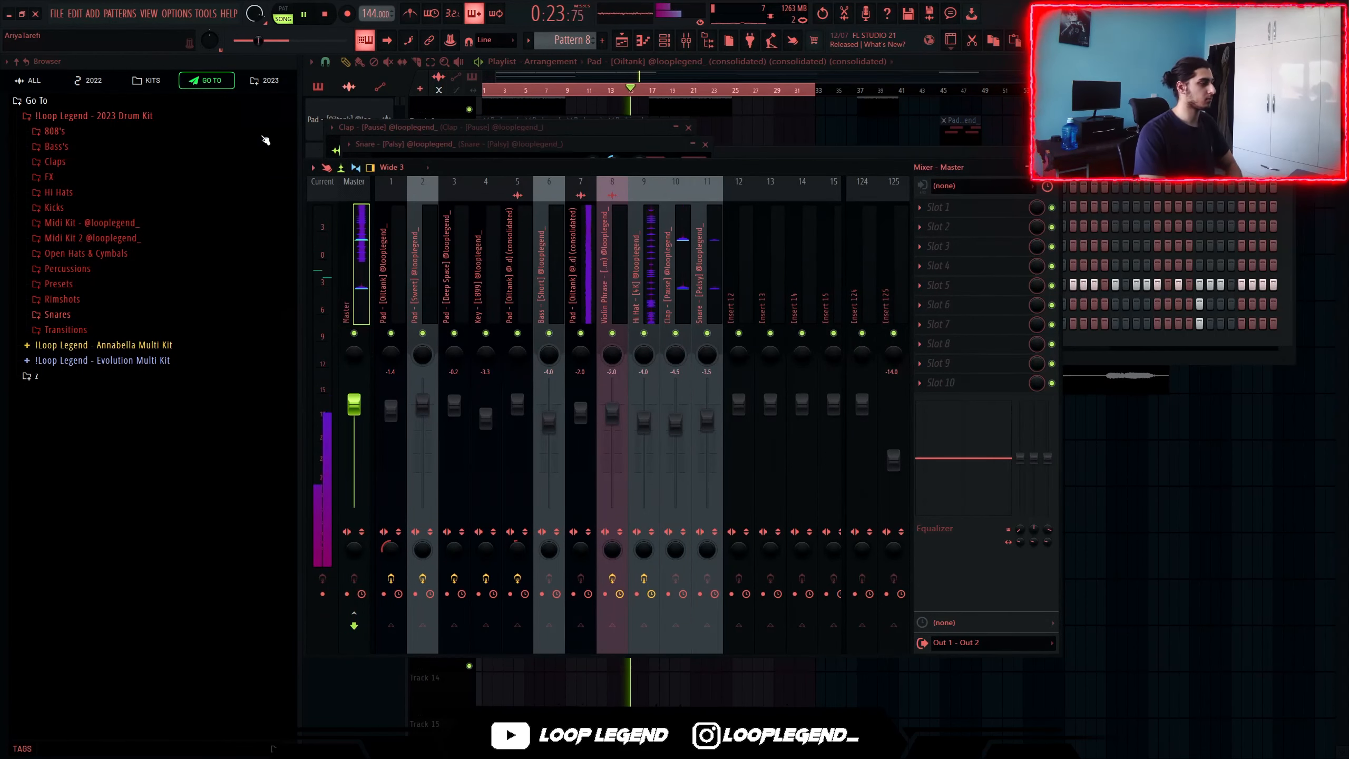
# Open the 808 - [Explosion] sample in a new channel and show the channel rack
pyautogui.click(88, 133)
pyautogui.click(89, 162)
pyautogui.rightClick(88, 159)
pyautogui.click(109, 175)
pyautogui.press('F6')
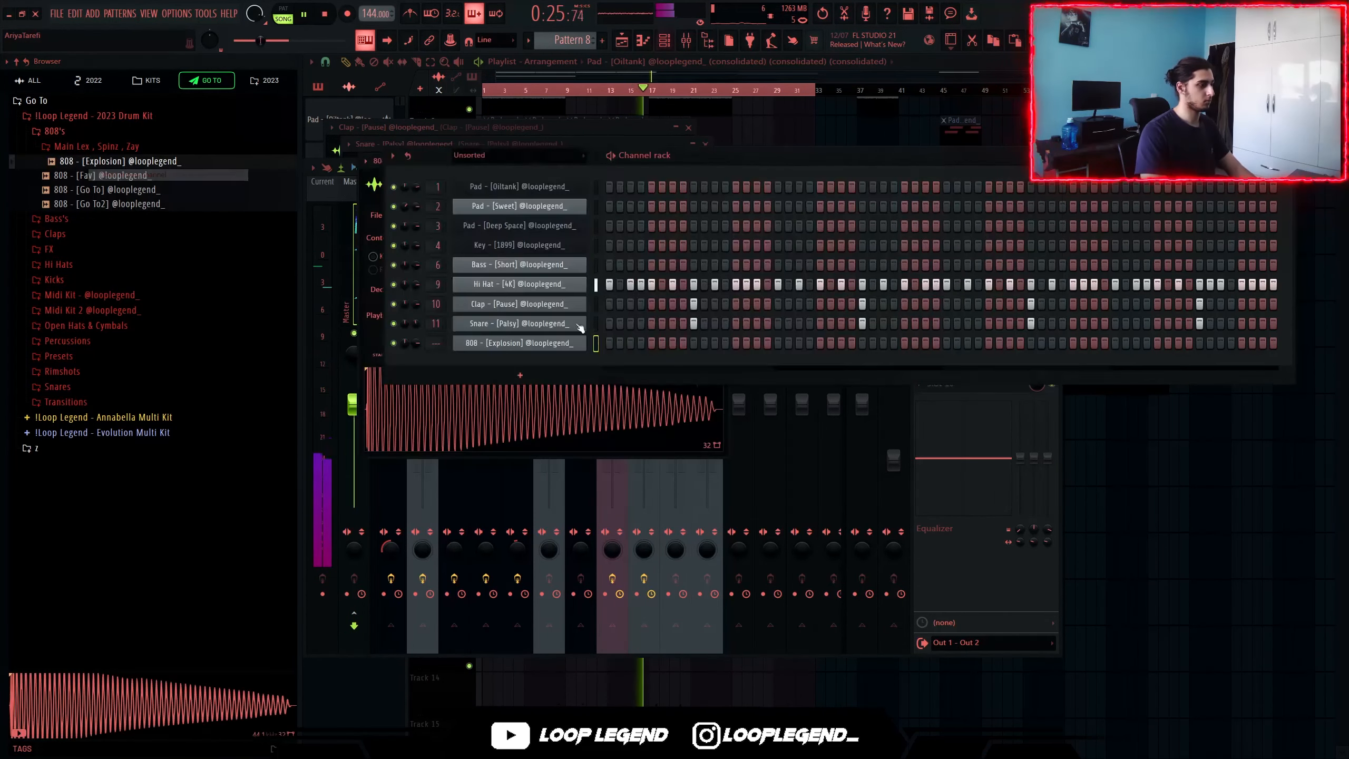
# Open the piano roll for 808 - [Explosion] and place four D#5 notes from bar 1 into bar 2
pyautogui.press('F7')
pyautogui.press('space')
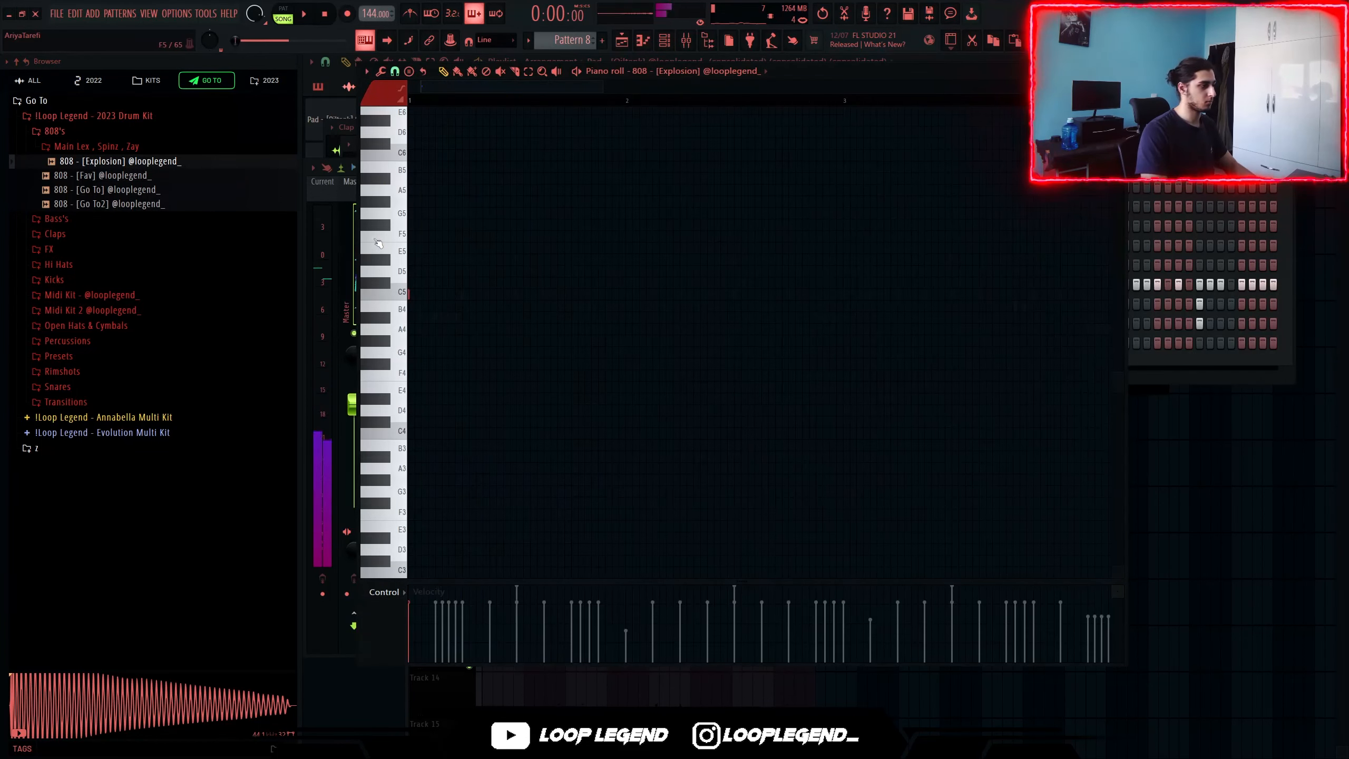
pyautogui.click(415, 259)
pyautogui.press('space')
pyautogui.click(531, 261)
pyautogui.click(684, 261)
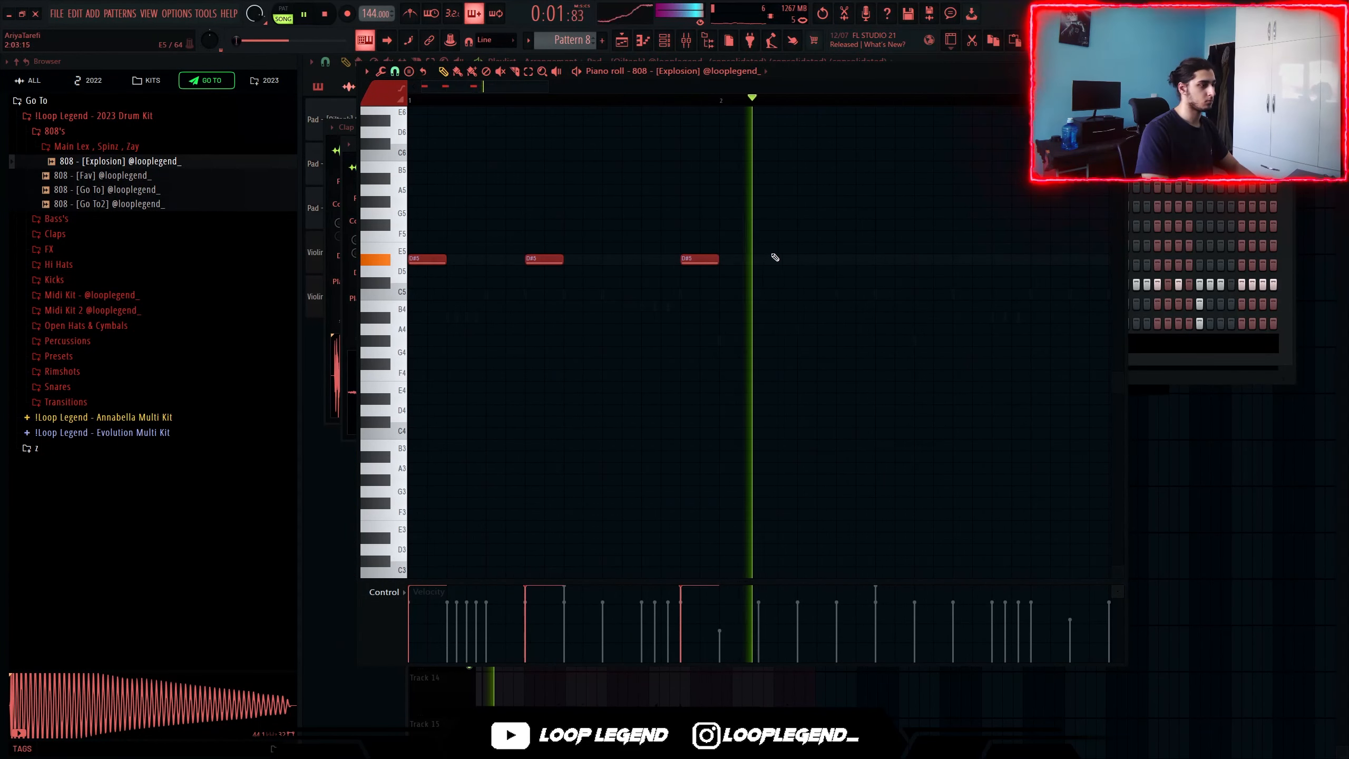
pyautogui.click(802, 259)
pyautogui.scroll(-2, 807, 255)
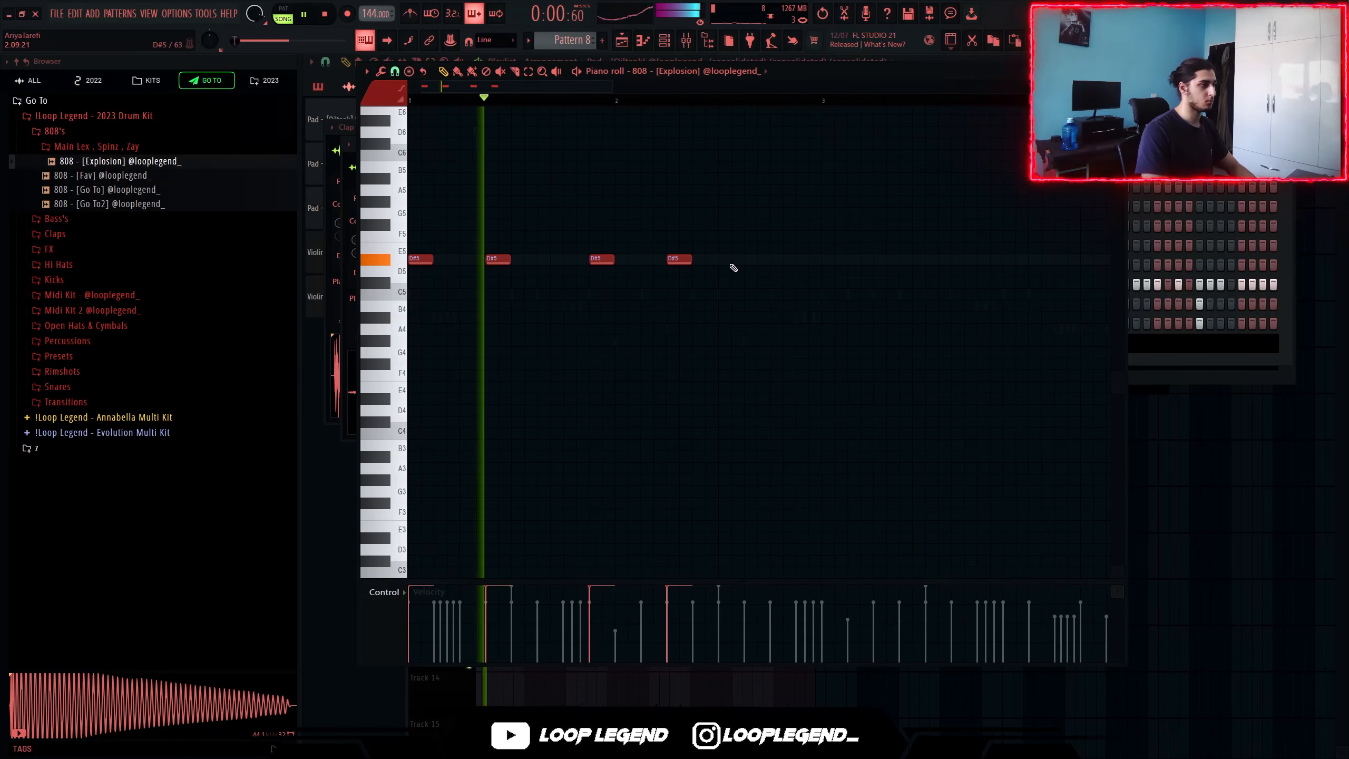
# Add a minimum-velocity D#5 note at the end of bar 2 and remove the 808 note at the start of bar 3
pyautogui.scroll(2, 686, 260)
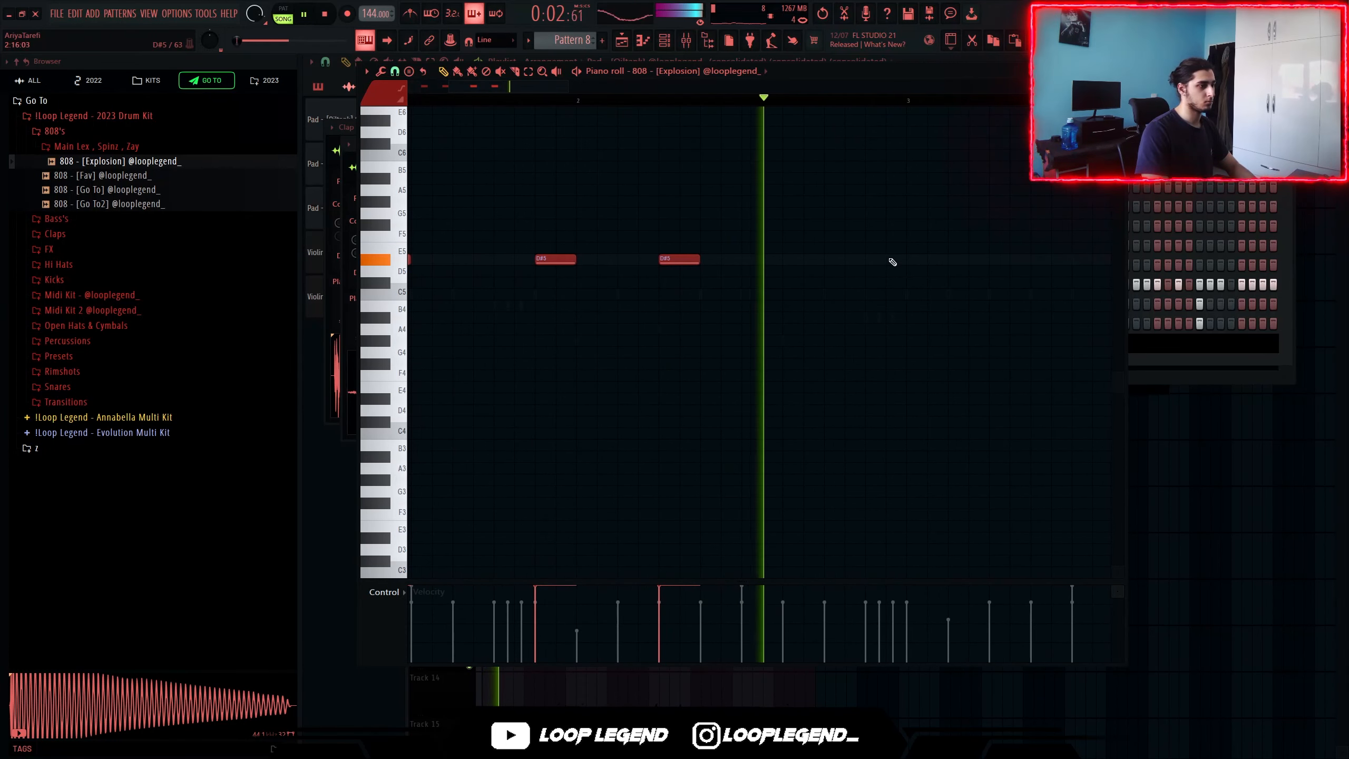
pyautogui.click(913, 259)
pyautogui.scroll(-1, 871, 263)
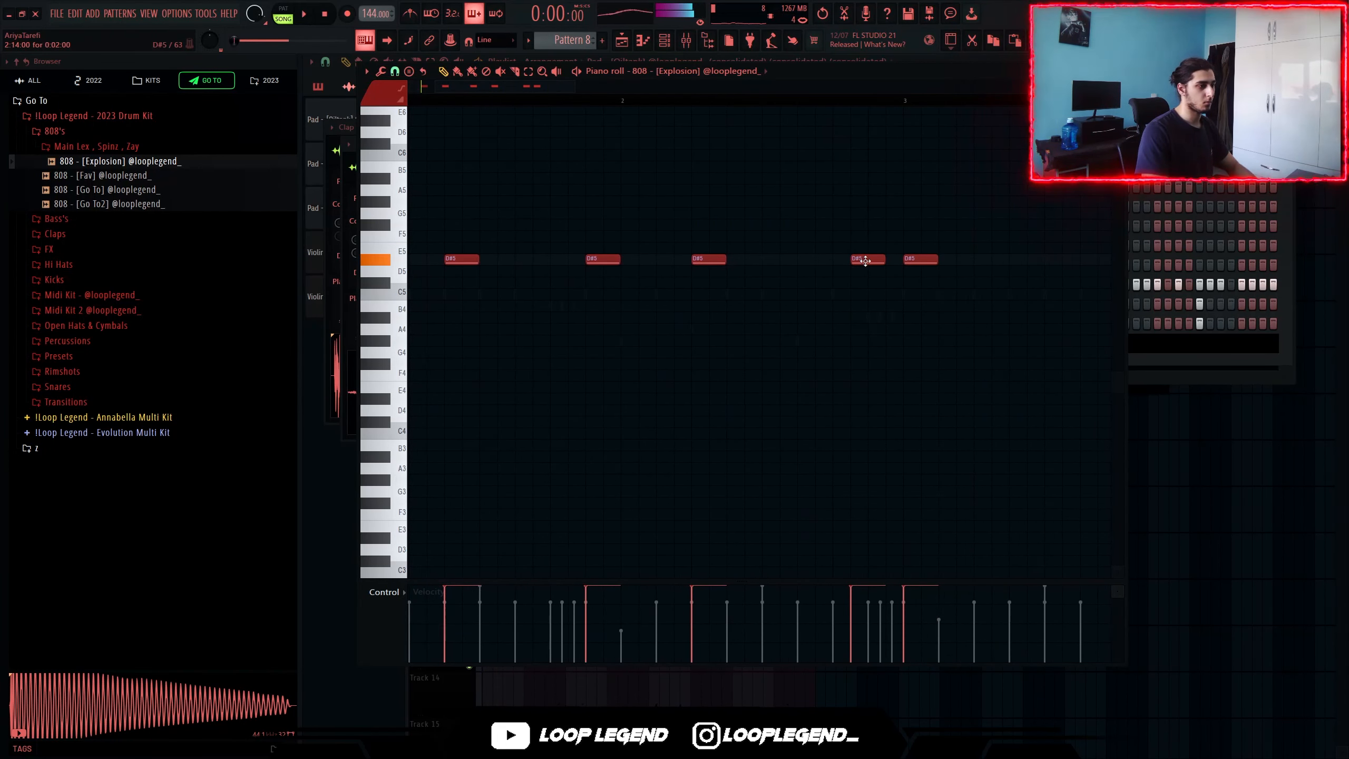
pyautogui.moveTo(870, 632); pyautogui.dragTo(869, 661)
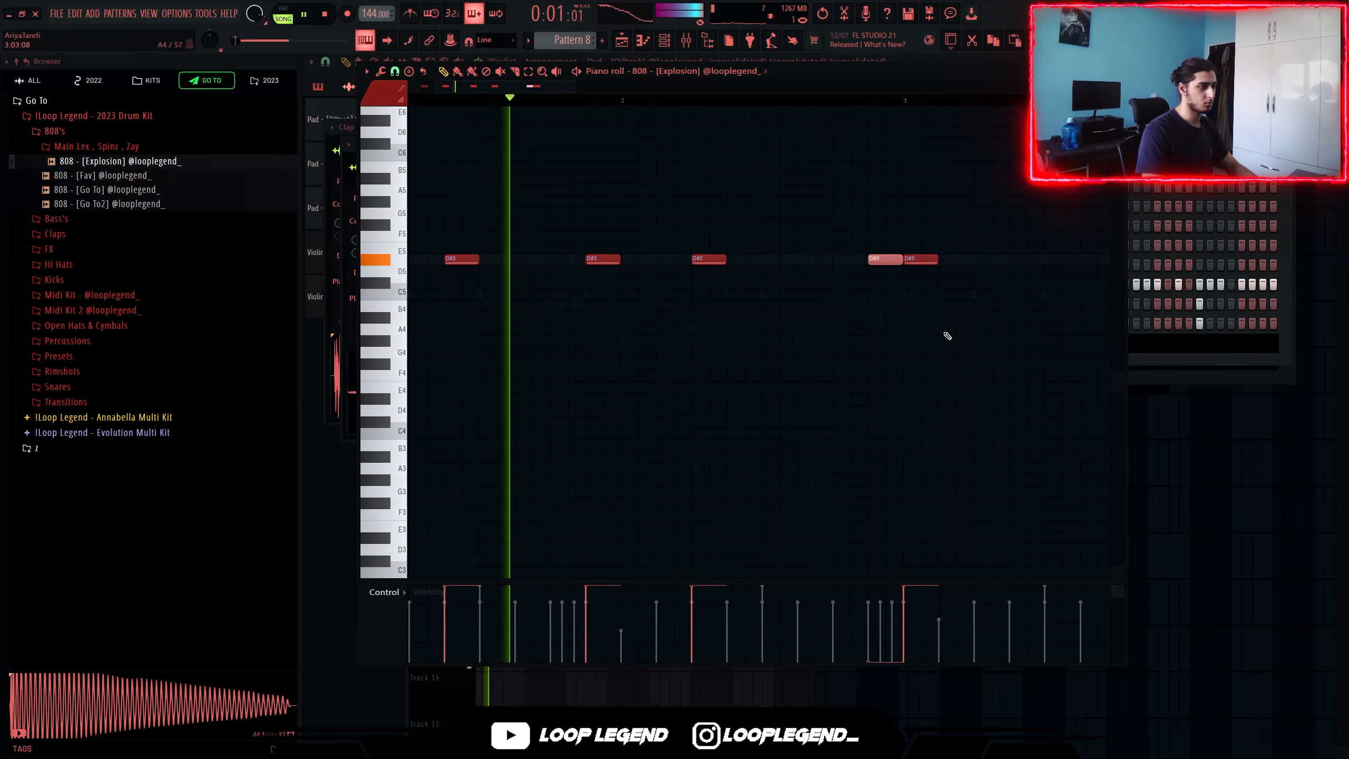
pyautogui.rightClick(927, 259)
# Duplicate the two-bar 808 phrase into bars 3 and 4
pyautogui.scroll(-2, 839, 301)
pyautogui.hotkey('ctrl', 'b')
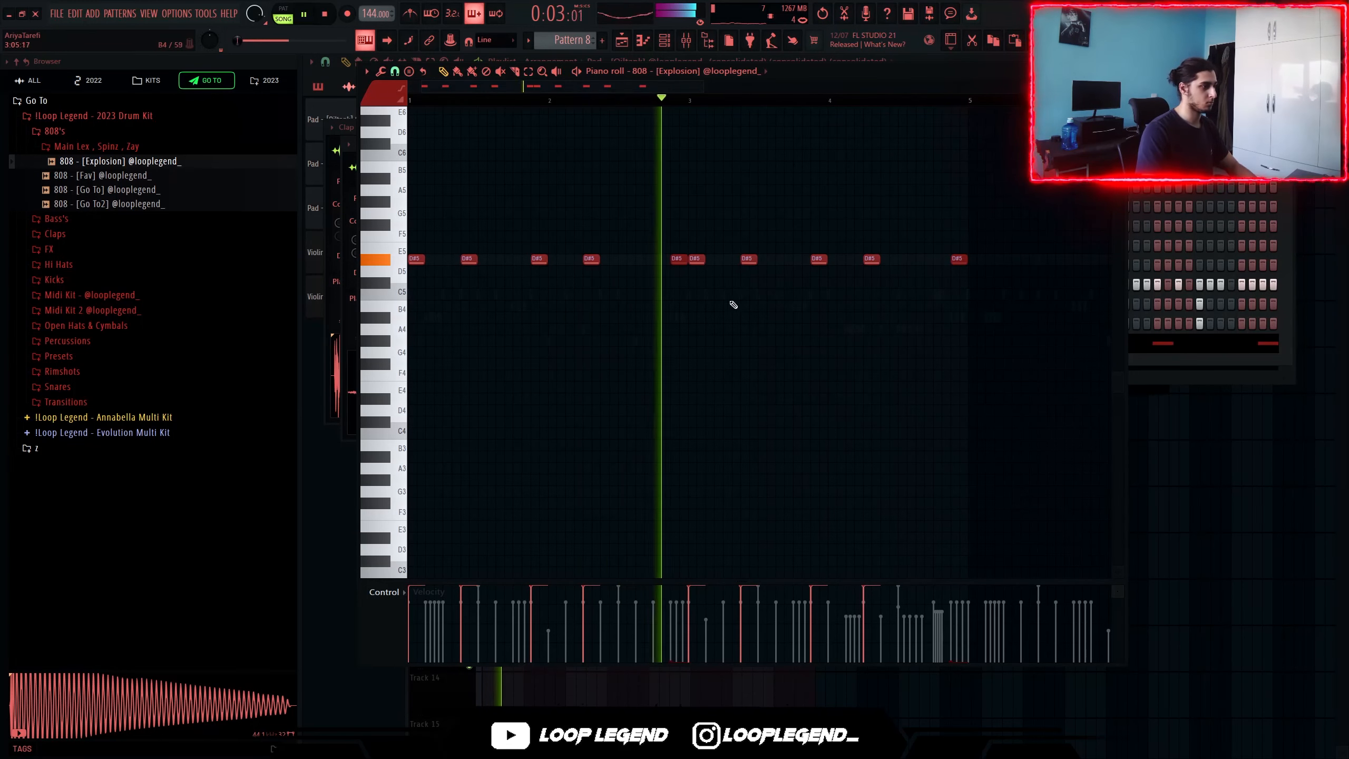
pyautogui.scroll(3, 805, 290)
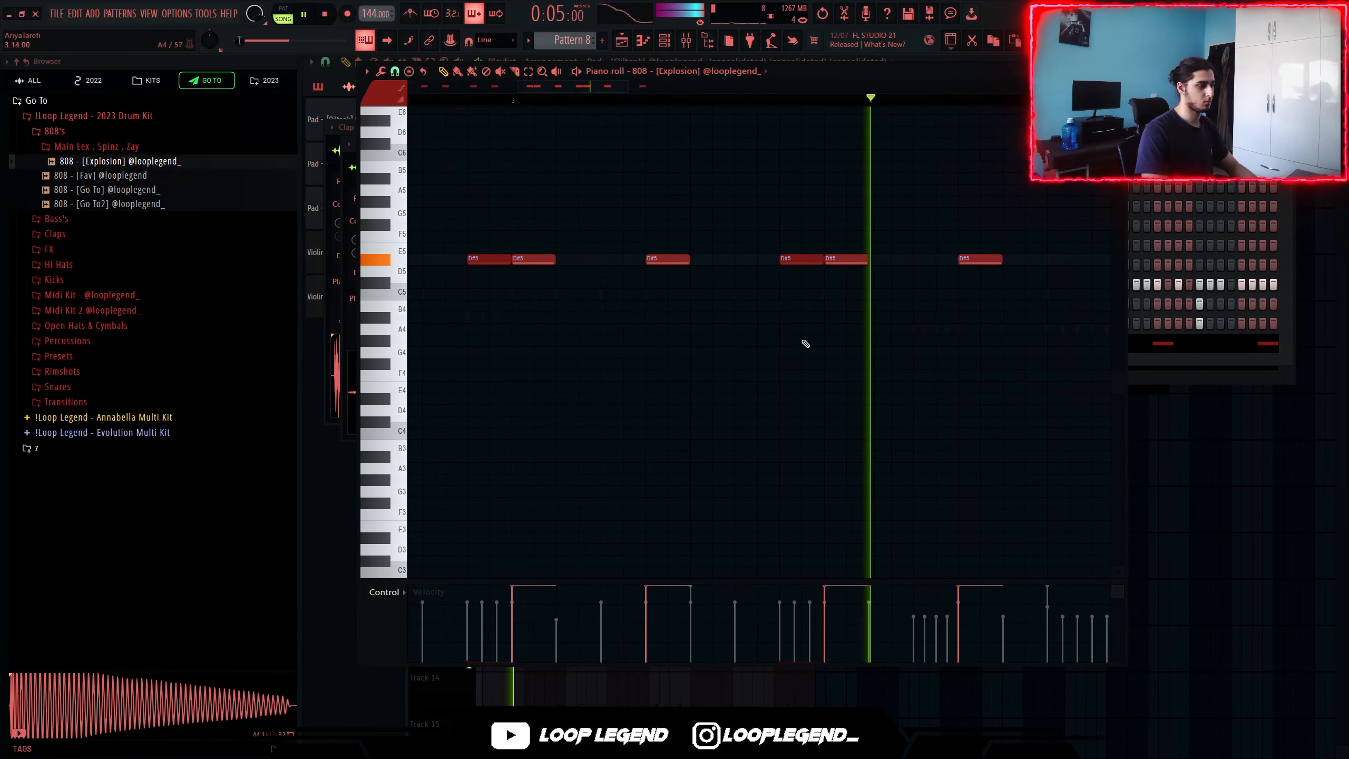
pyautogui.scroll(-3, 813, 367)
# Select the two 808 notes in bar 4 and transpose them down to B4
pyautogui.click(879, 270)
pyautogui.scroll(2, 792, 184)
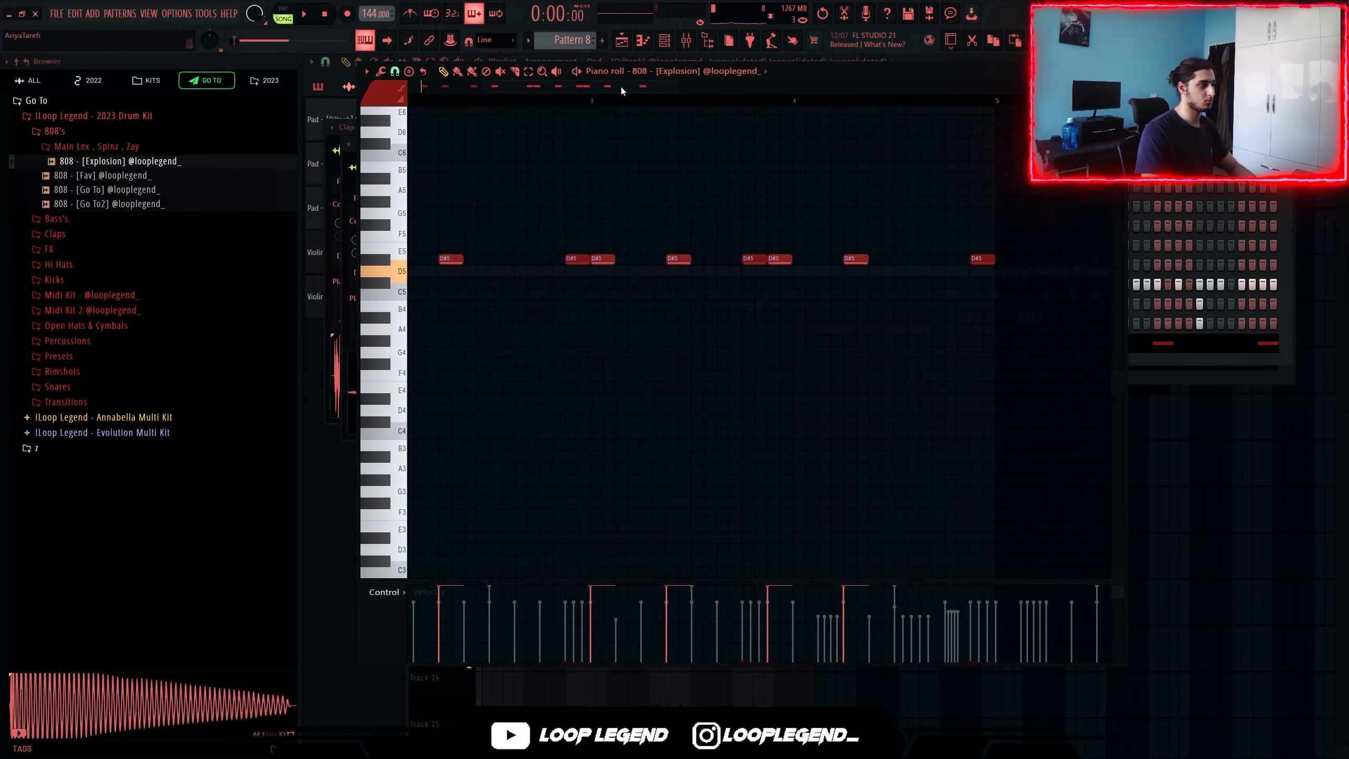
pyautogui.press('space')
pyautogui.moveTo(1060, 211); pyautogui.dragTo(845, 293)
pyautogui.press('Down')
pyautogui.press('Down')
pyautogui.press('Down')
pyautogui.press('Down')
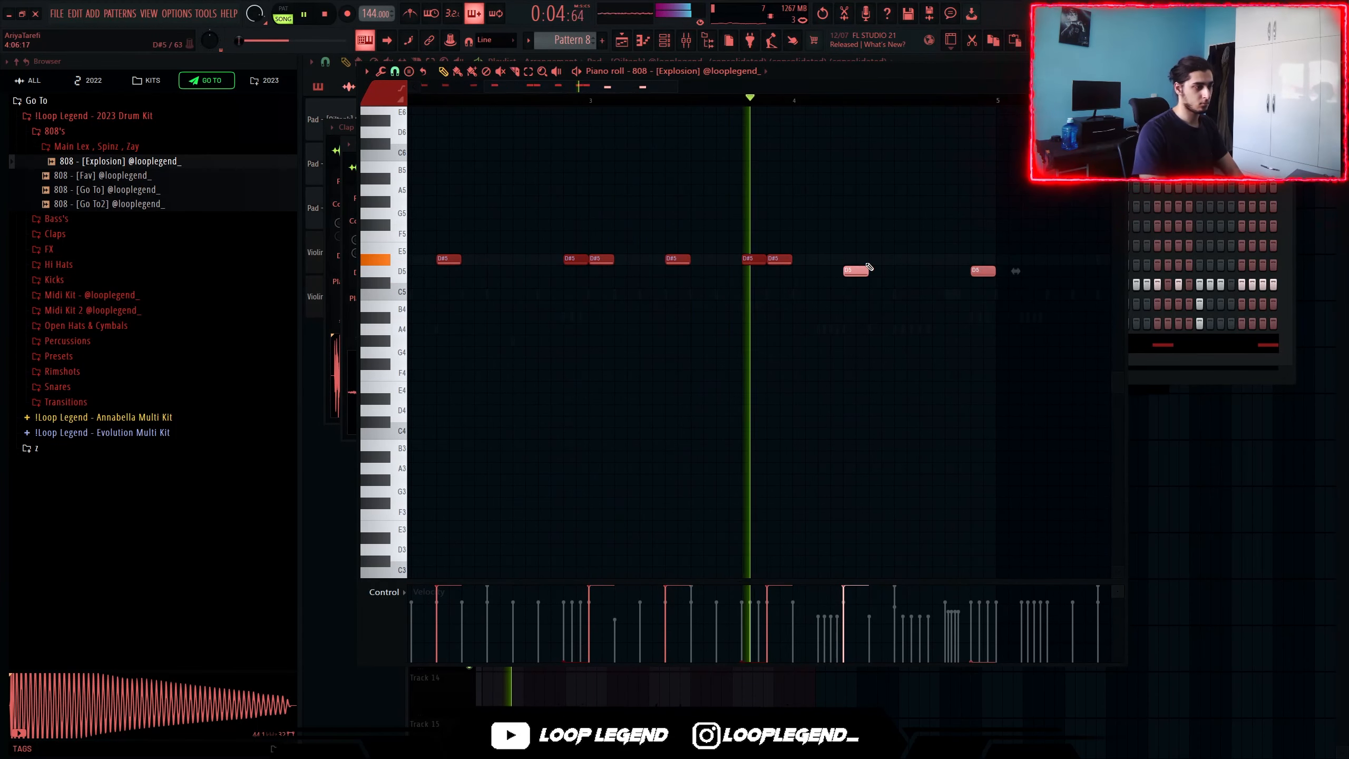
pyautogui.hotkey('ctrl', 'Up')
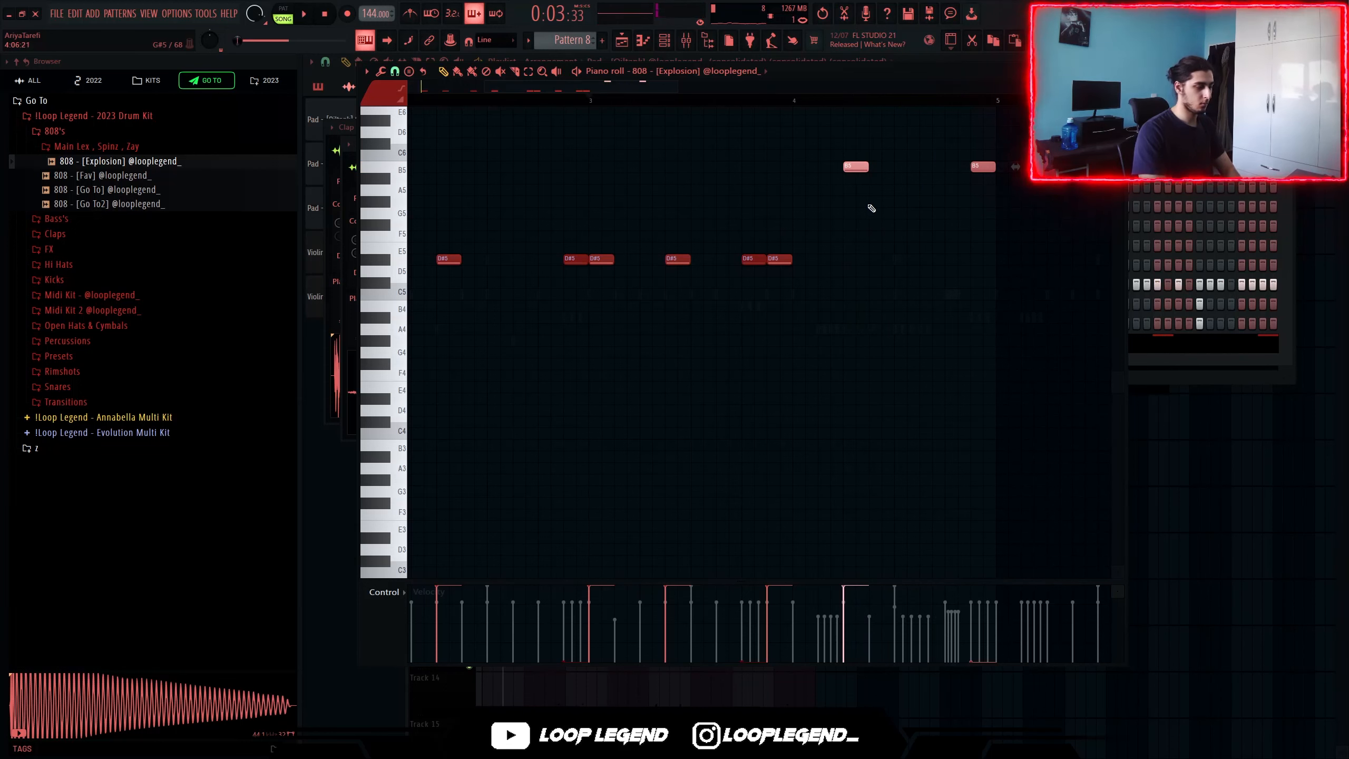
# Fill the end of bar 4 with an extra B4 note and a five-note B4 roll with descending velocities
pyautogui.scroll(1, 922, 311)
pyautogui.click(924, 305)
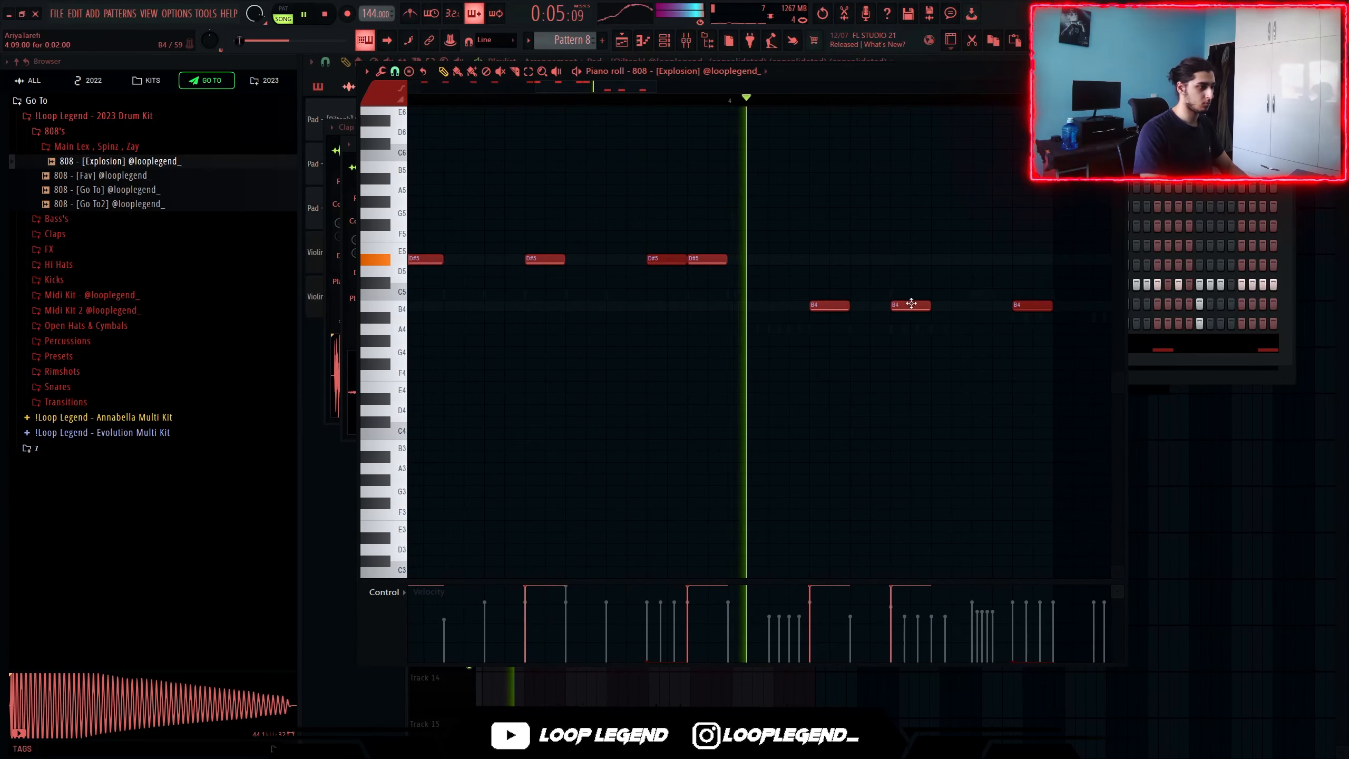
pyautogui.moveTo(928, 303); pyautogui.dragTo(958, 307)
pyautogui.rightClick(942, 303)
pyautogui.scroll(3, 943, 302)
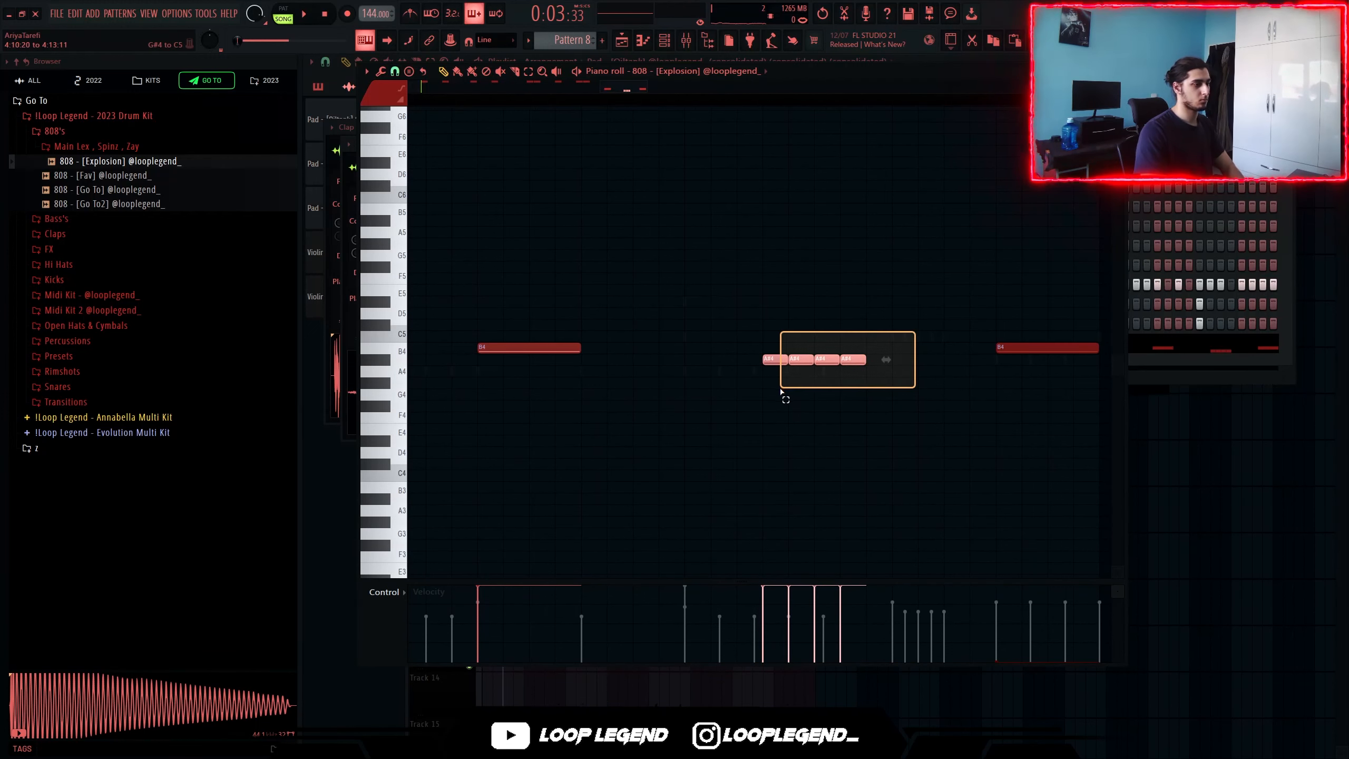
pyautogui.moveTo(695, 361); pyautogui.dragTo(603, 438)
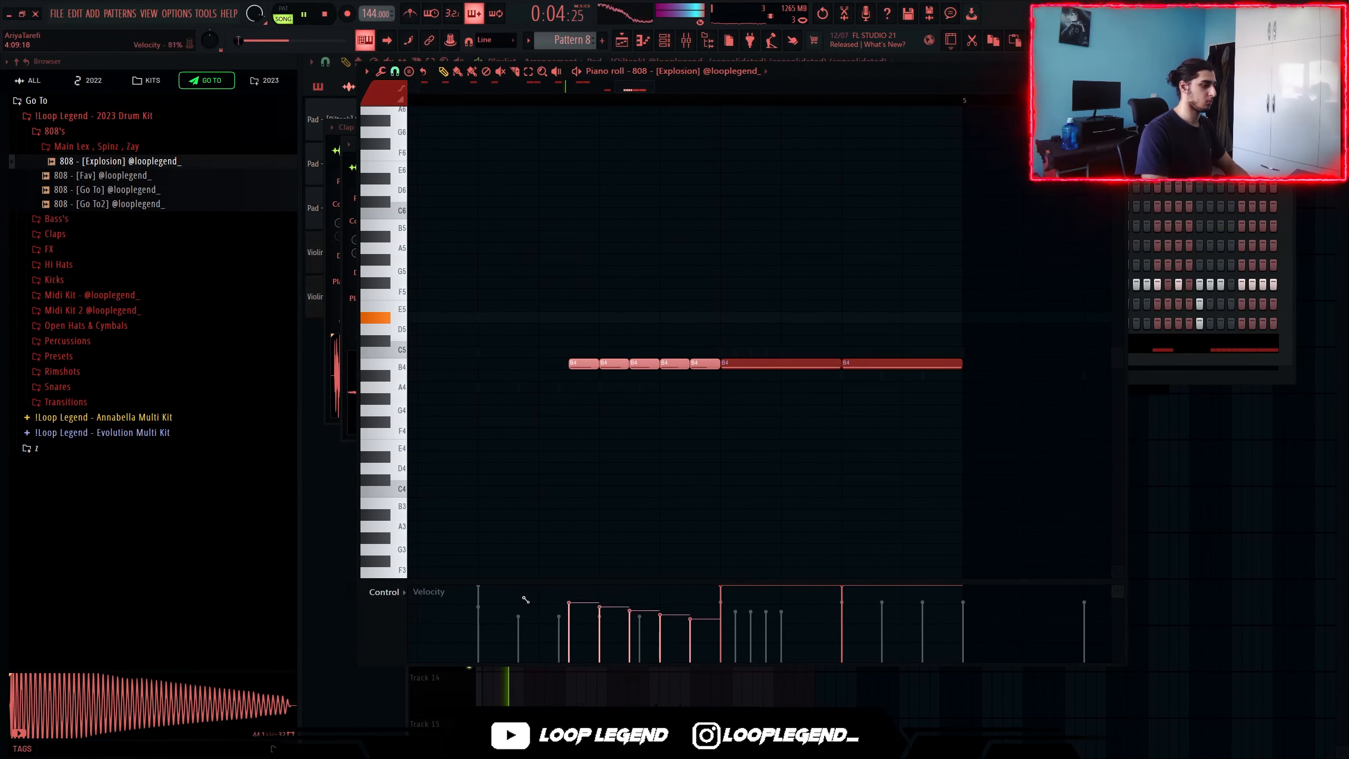
pyautogui.scroll(-4, 569, 426)
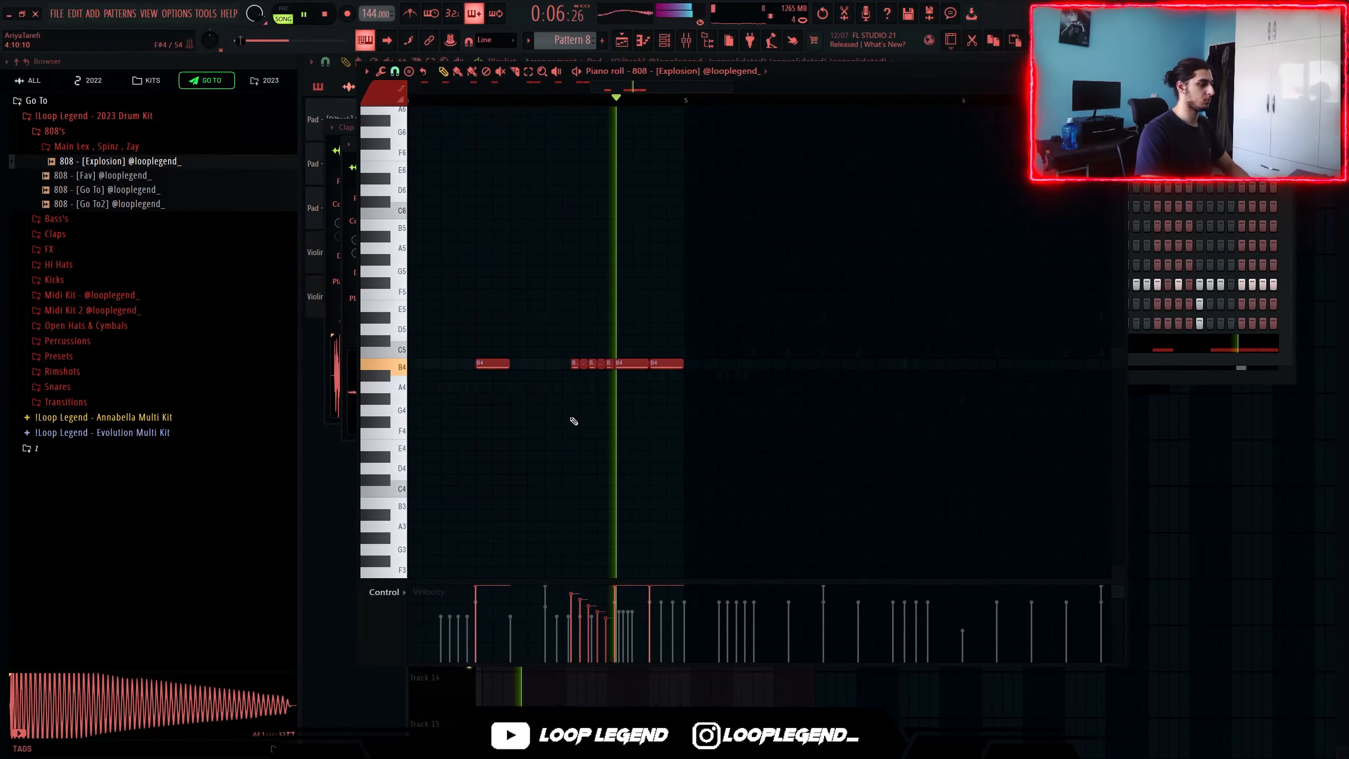
# Duplicate the four-bar 808 pattern into bars 5 to 8 and place an F#5 note in bar 6
pyautogui.hotkey('ctrl', 'b')
pyautogui.scroll(-5, 575, 420)
pyautogui.scroll(3, 595, 415)
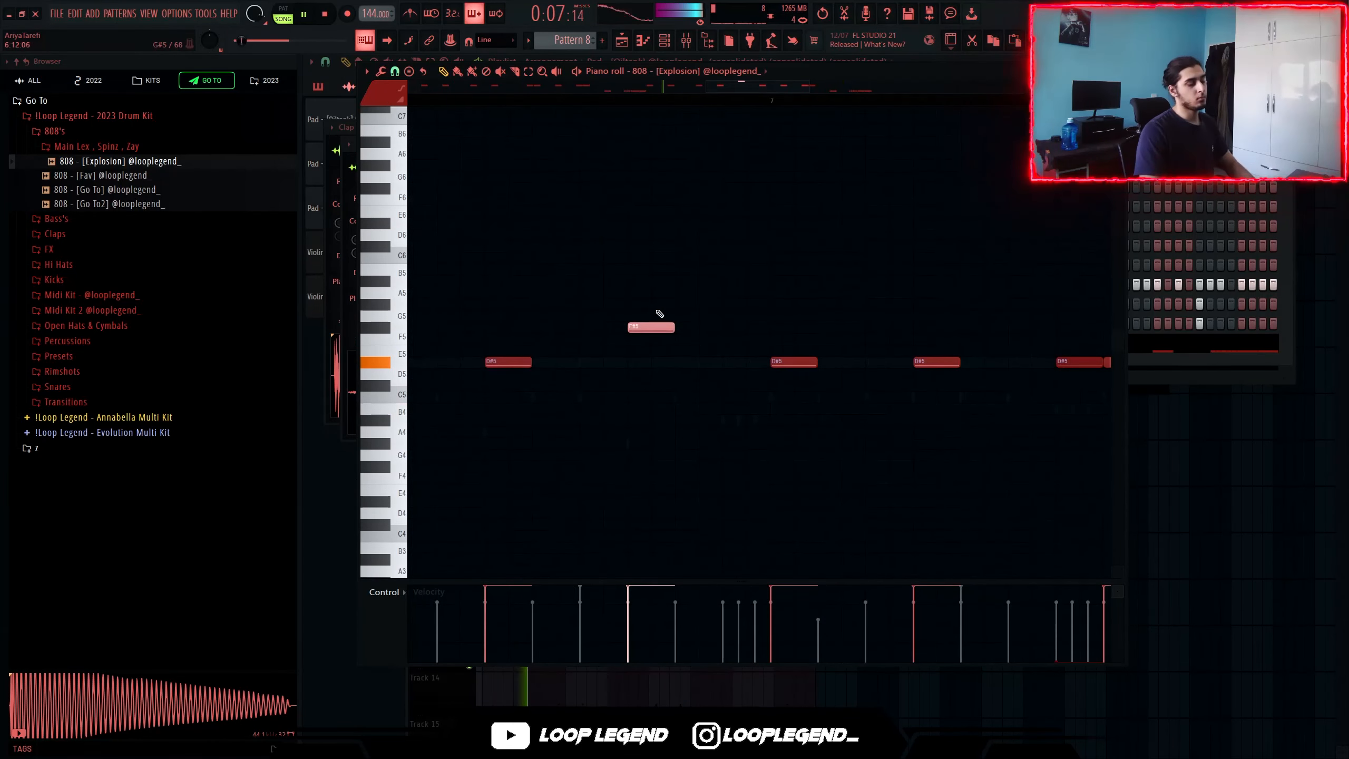
pyautogui.scroll(-3, 637, 327)
pyautogui.moveTo(636, 328); pyautogui.dragTo(681, 432)
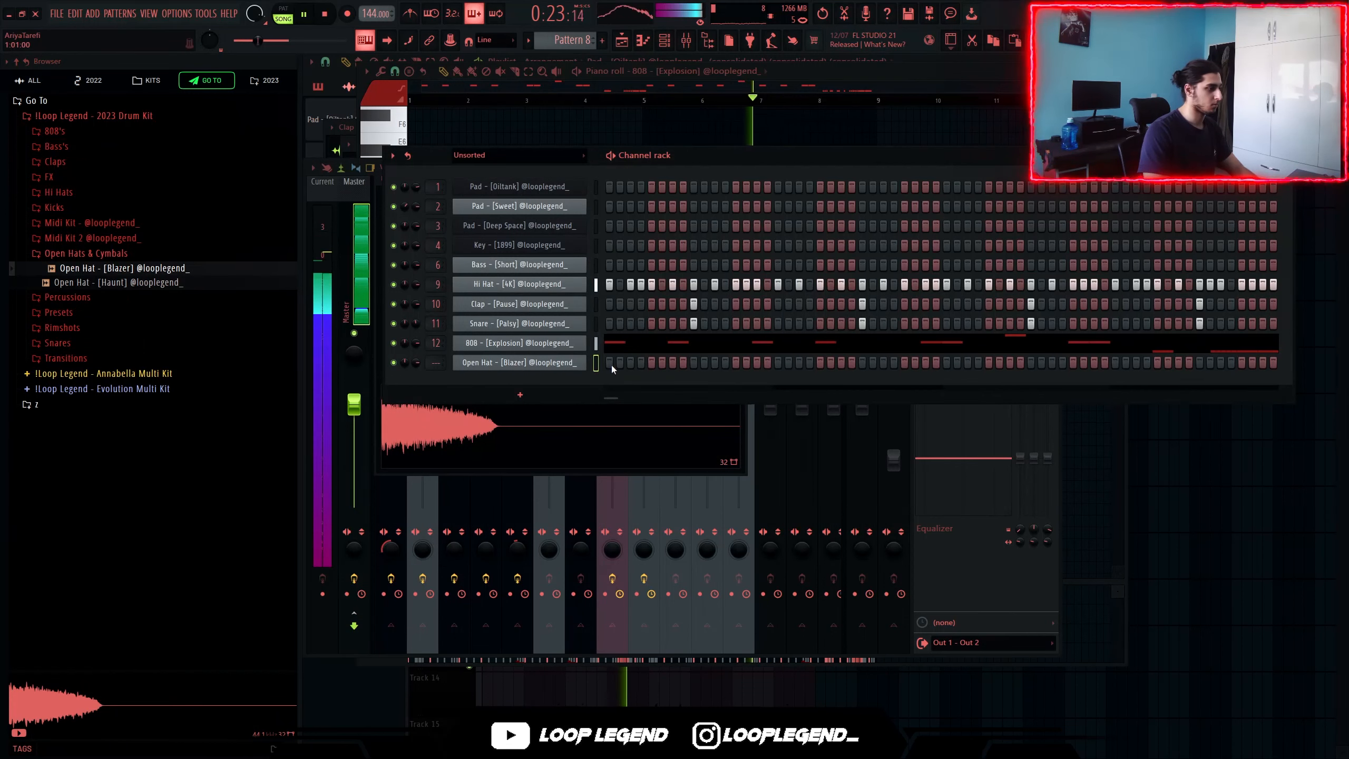
# Place Open Hat - [Blazer] hits on steps 1, 7, 13 and 15
pyautogui.click(673, 363)
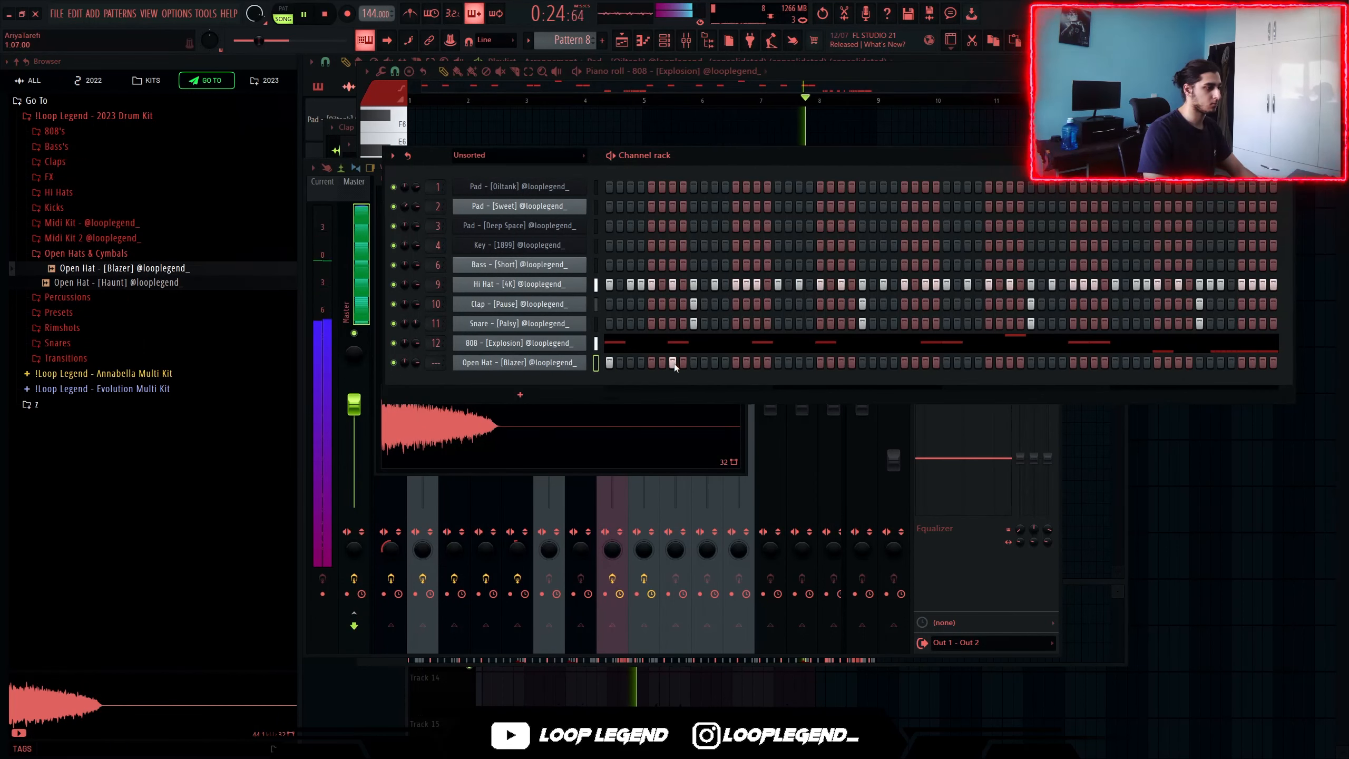
pyautogui.click(738, 362)
pyautogui.click(754, 362)
# Open the open hat's piano roll, select bars 1 to 4 and duplicate their hits to bar 5
pyautogui.press('F7')
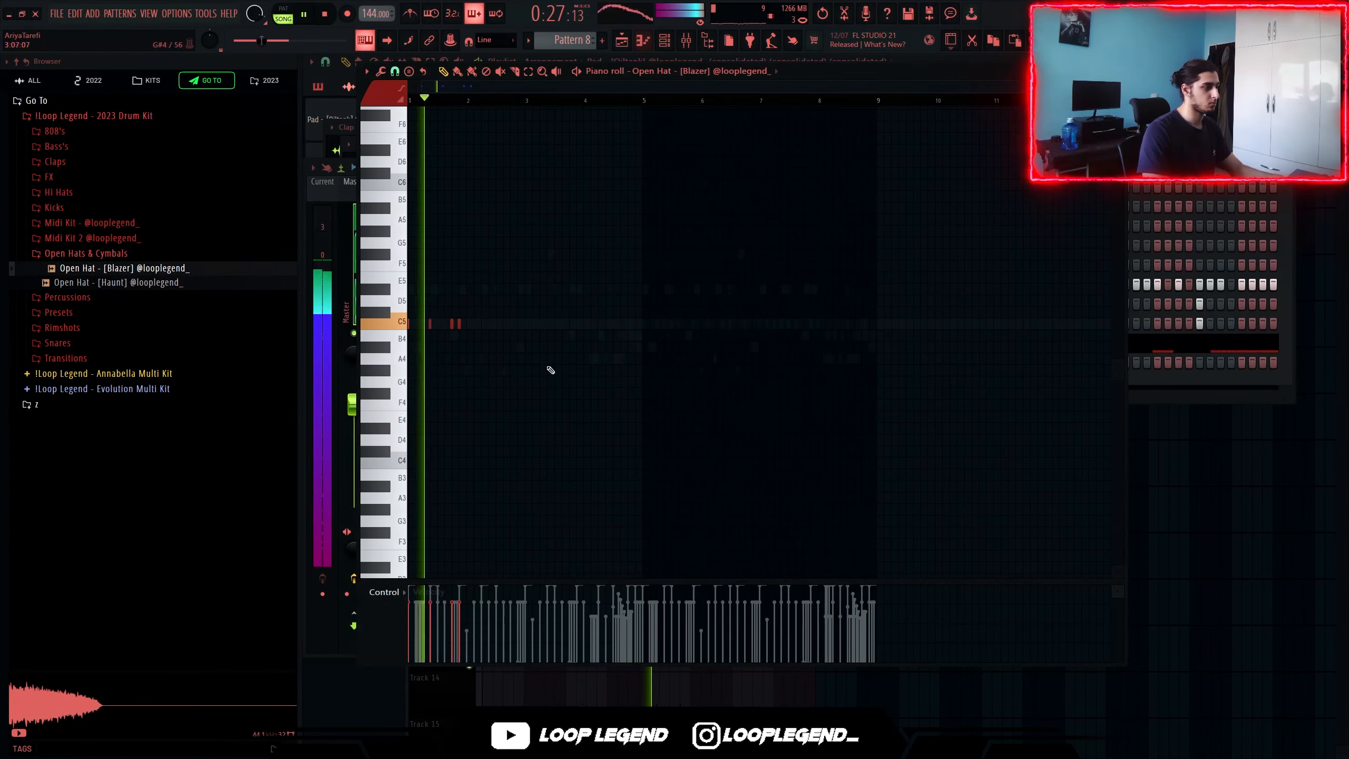
pyautogui.scroll(4, 430, 349)
pyautogui.scroll(-1, 595, 185)
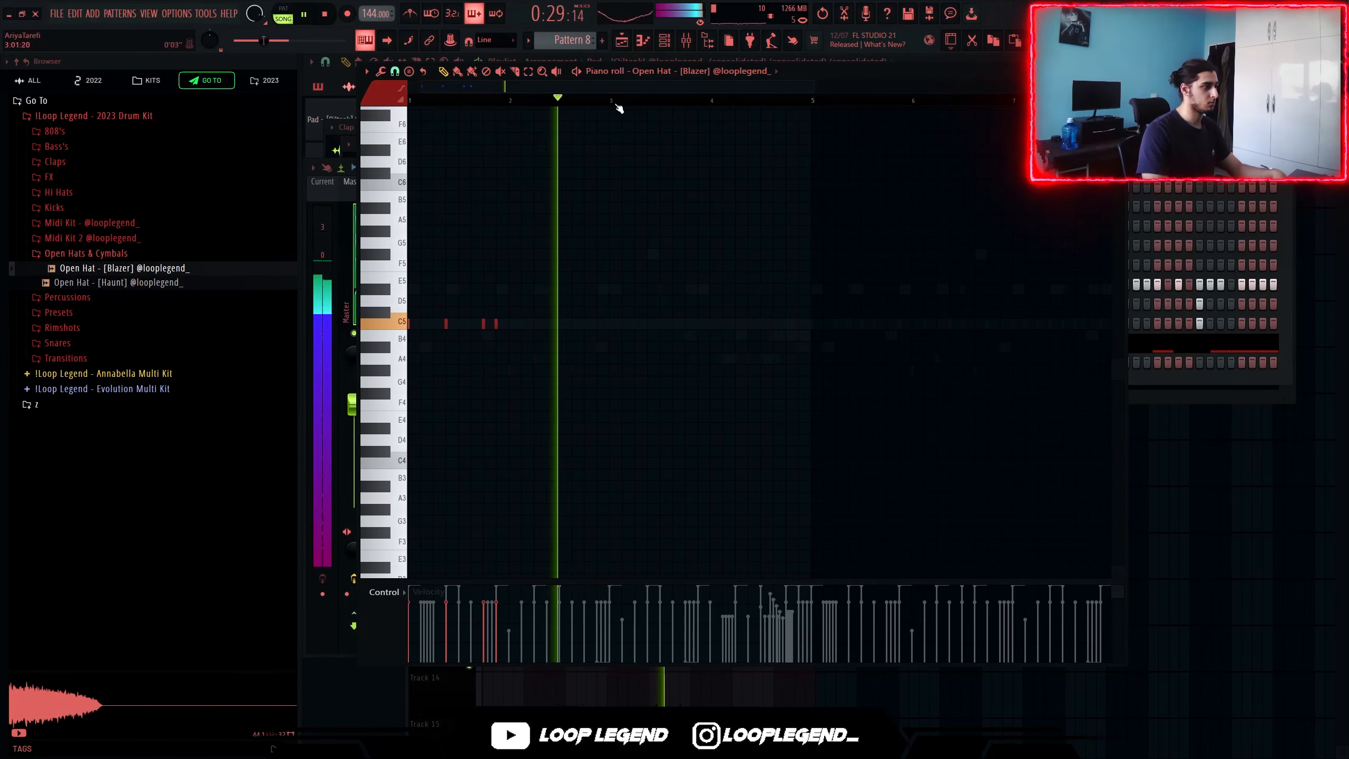
pyautogui.moveTo(809, 103); pyautogui.dragTo(412, 107)
pyautogui.hotkey('ctrl', 'b')
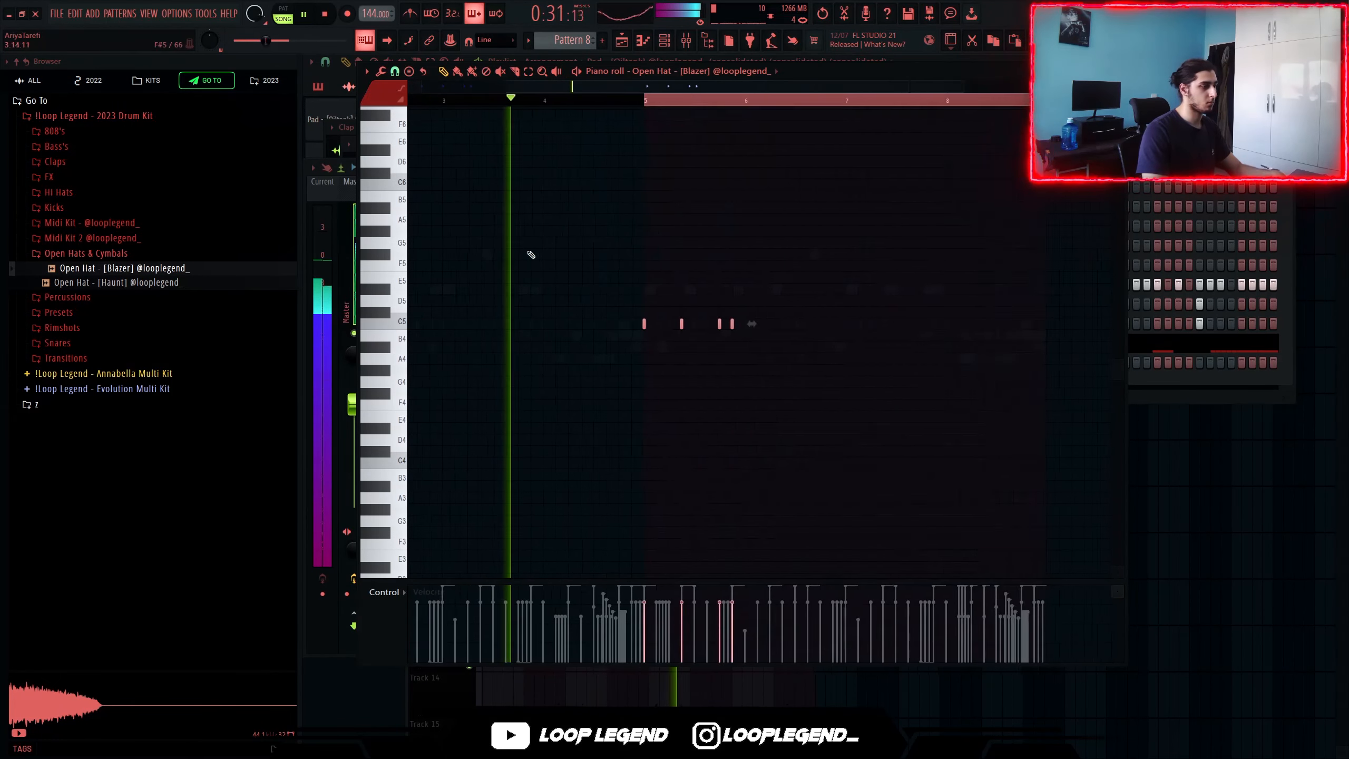
pyautogui.hotkey('ctrl', 'd')
# Transpose all open hat hits down two semitones to A#4 and adjust the velocities of the hits in bar 5
pyautogui.scroll(-3, 531, 266)
pyautogui.hotkey('shift', 'Down')
pyautogui.hotkey('shift', 'Down')
pyautogui.moveTo(689, 627); pyautogui.dragTo(679, 630)
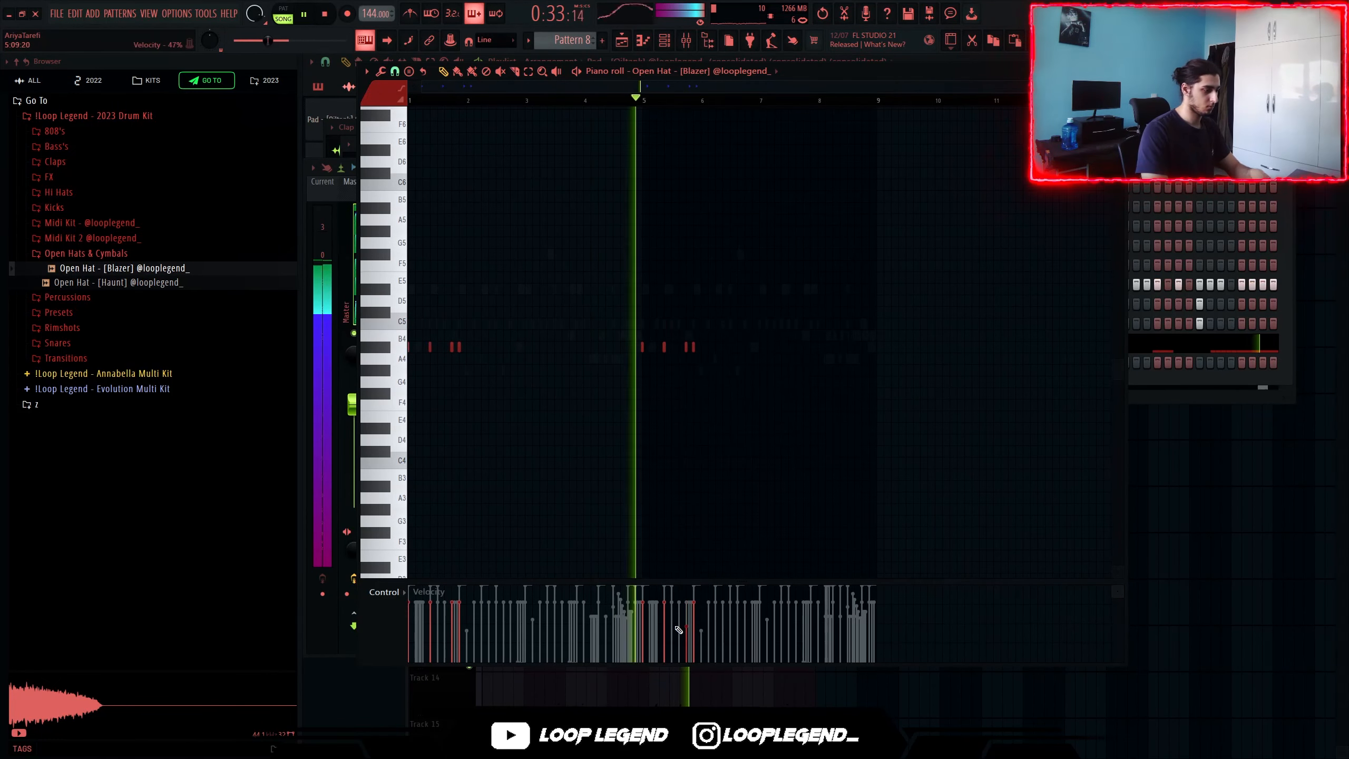
pyautogui.click(665, 634)
pyautogui.click(686, 618)
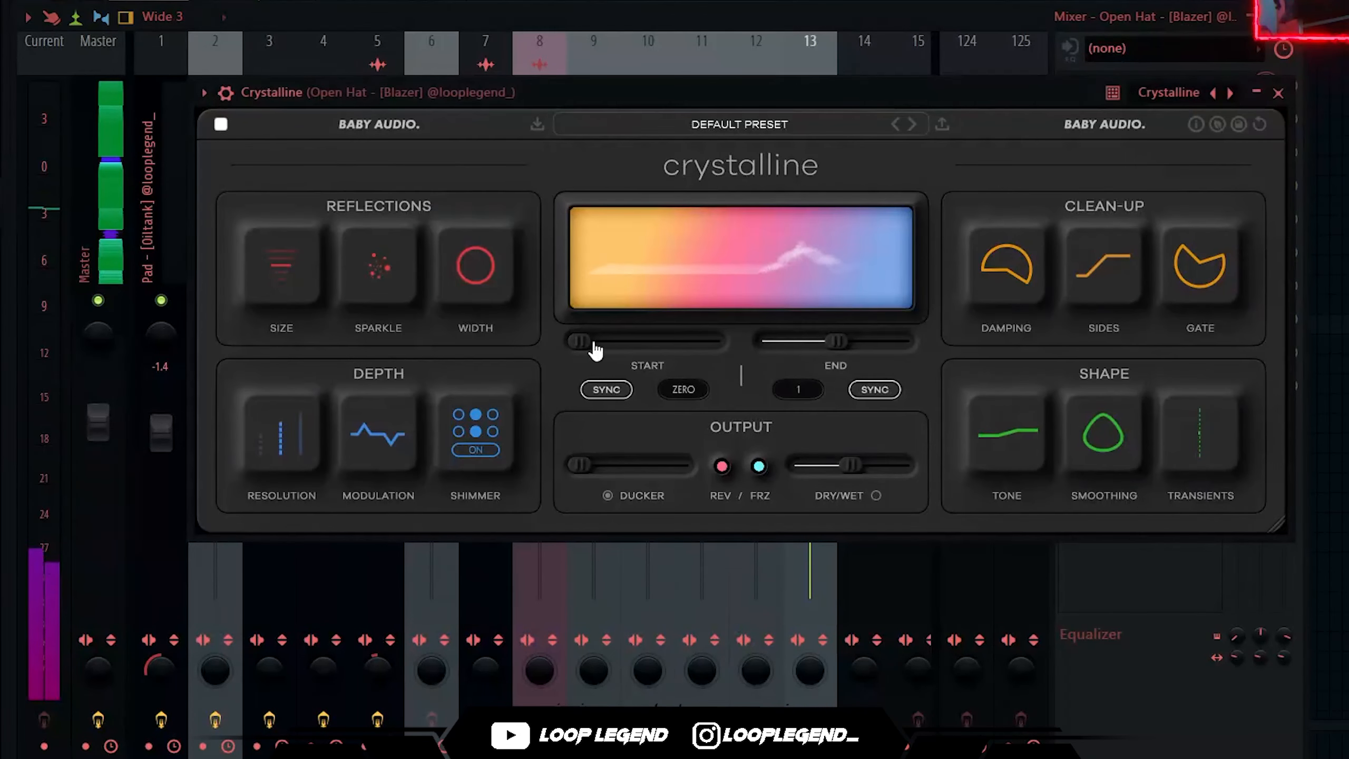
# Lower the dry/wet mix of Crystalline on the Open Hat - [Blazer] track
pyautogui.moveTo(856, 476); pyautogui.dragTo(793, 488)
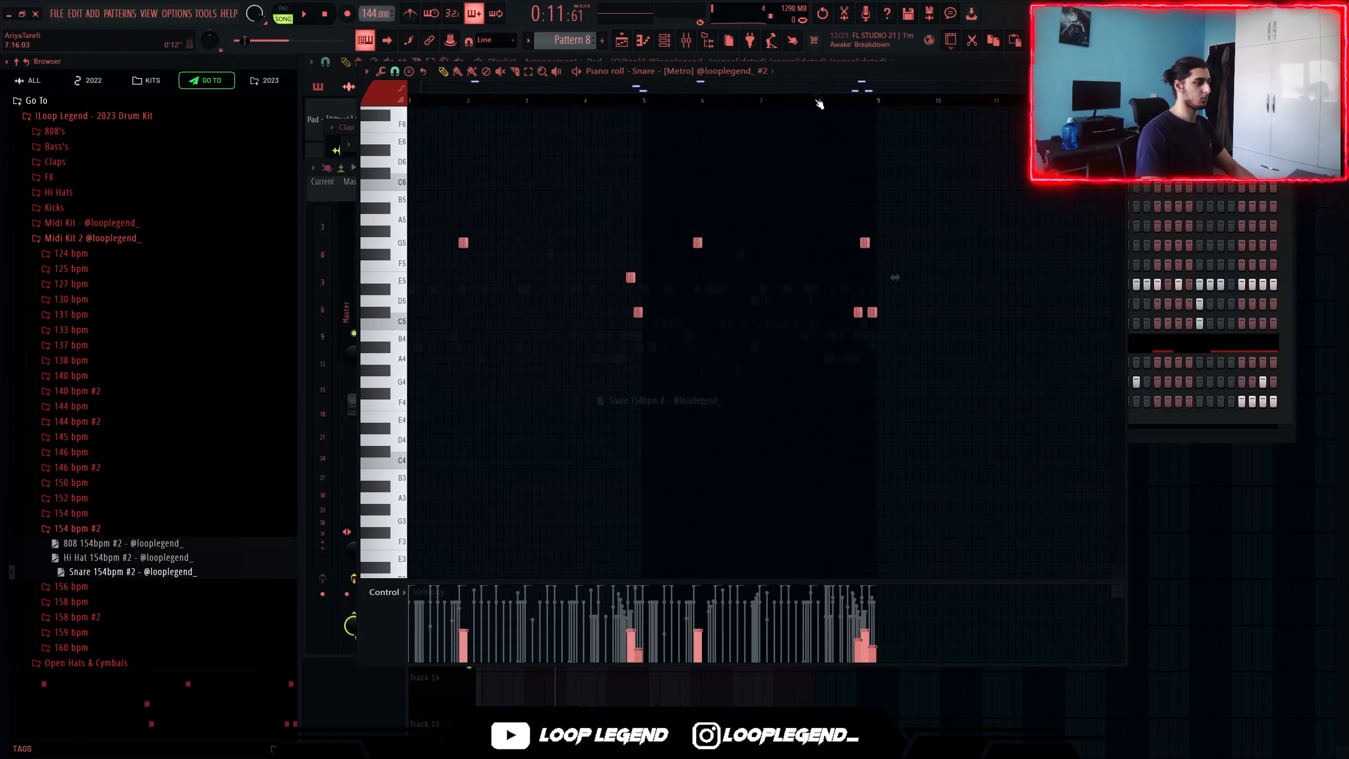
# Play the pattern to audition the Snare 154bpm #2 notes on the Snare - [Metro] #2 channel
pyautogui.press('space')
pyautogui.scroll(3, 865, 230)
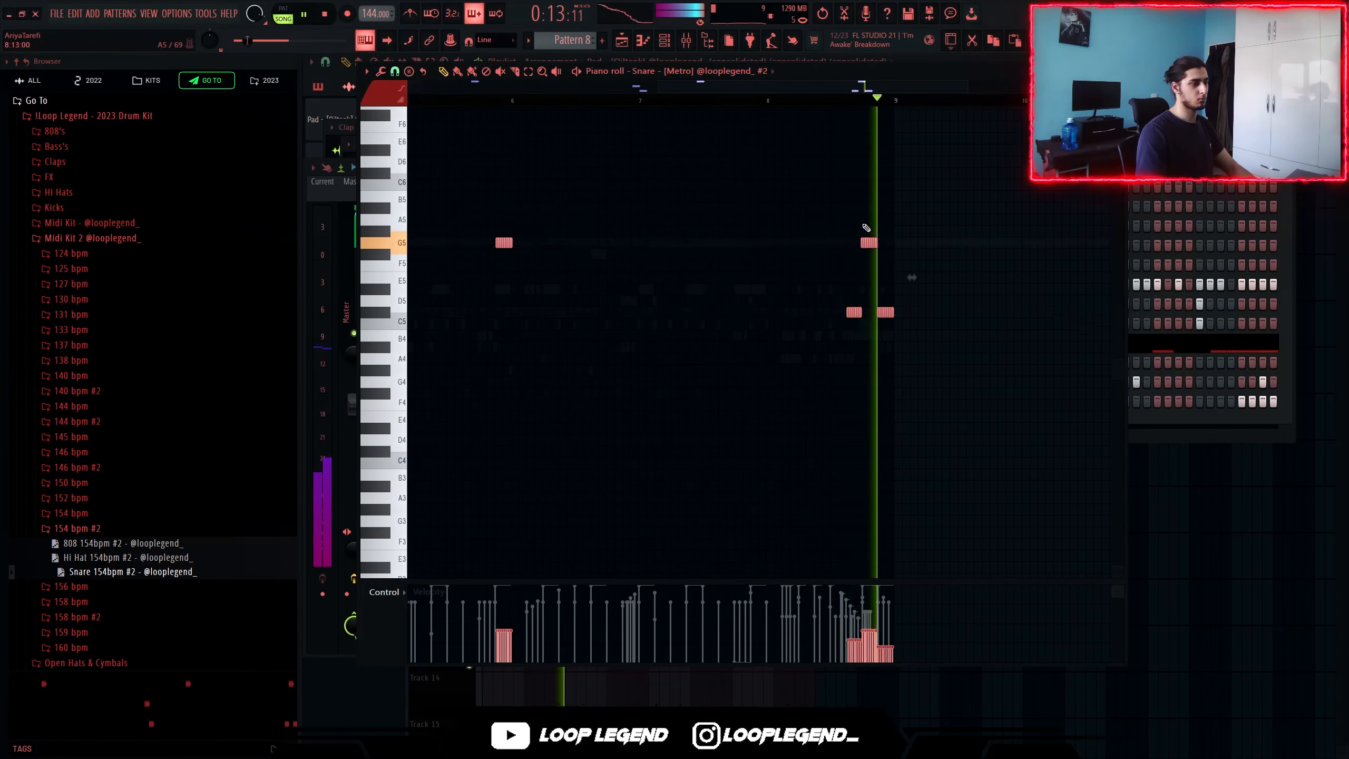
pyautogui.scroll(-3, 864, 233)
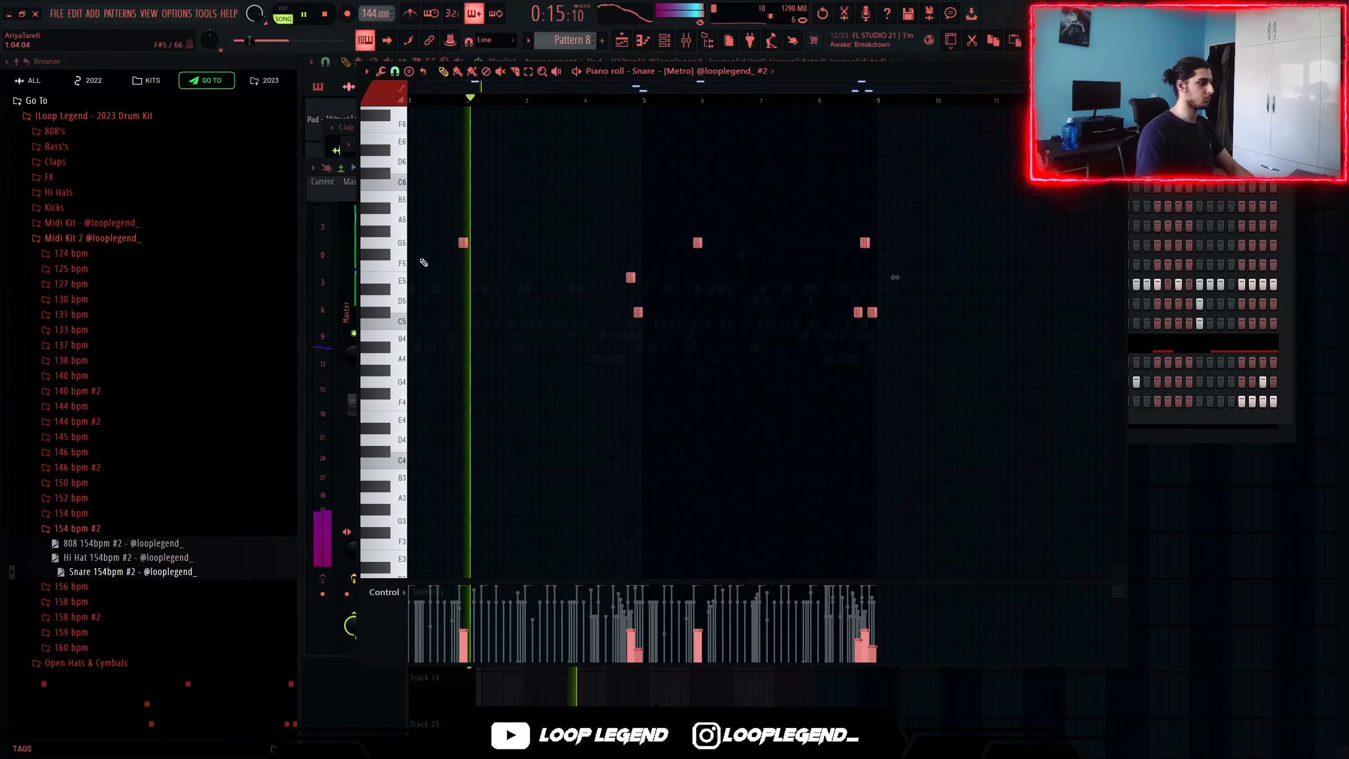
pyautogui.scroll(3, 501, 266)
pyautogui.scroll(-3, 501, 266)
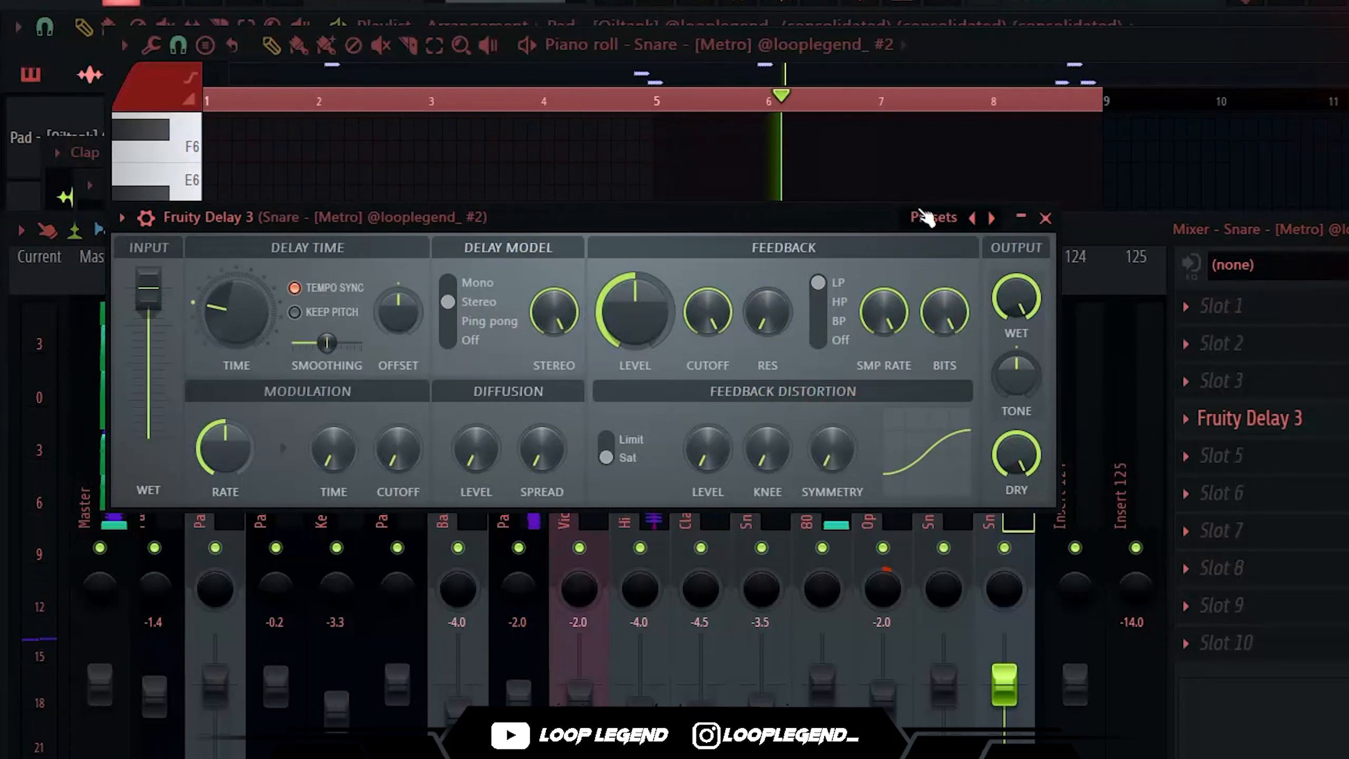
# Load the Ping pong preset in Fruity Delay 3 on the Snare - [Metro] #2 track and move its window off the mixer tracks
pyautogui.click(925, 216)
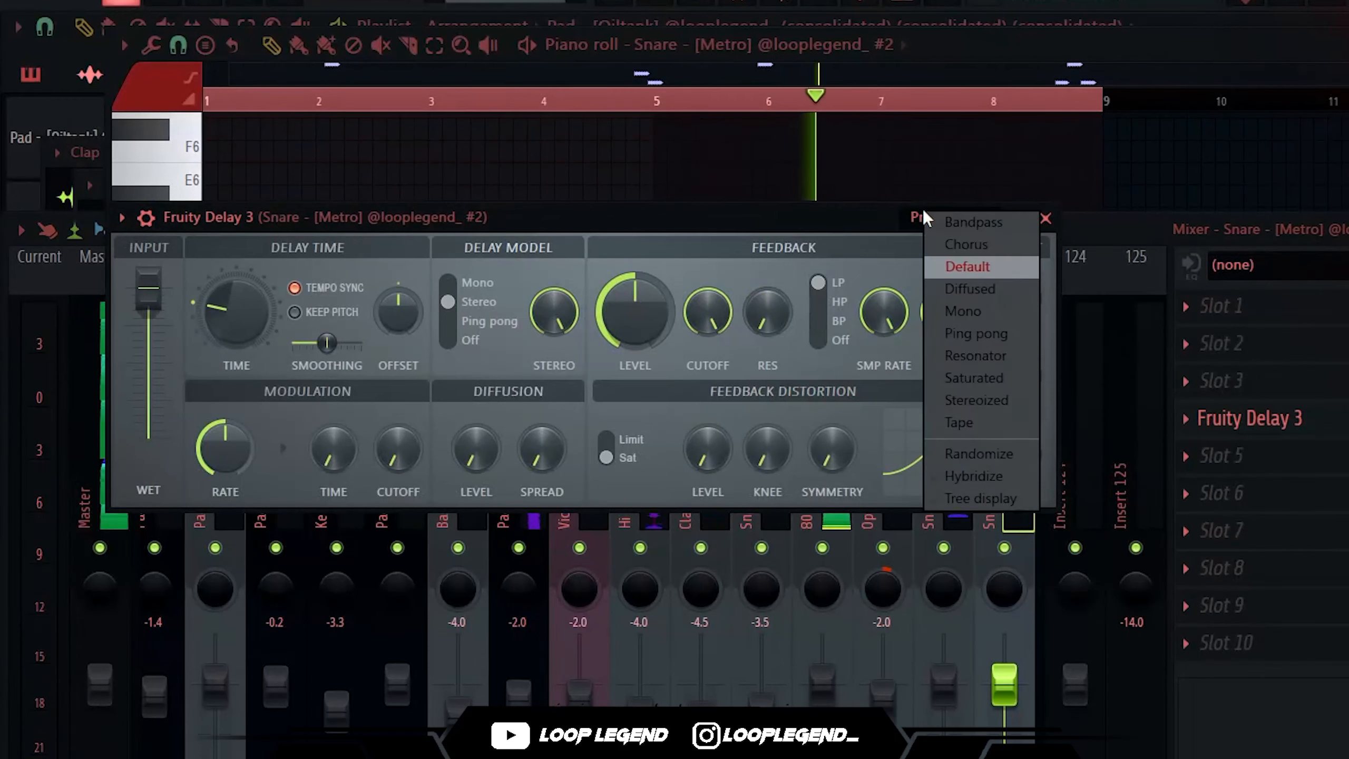
pyautogui.click(935, 336)
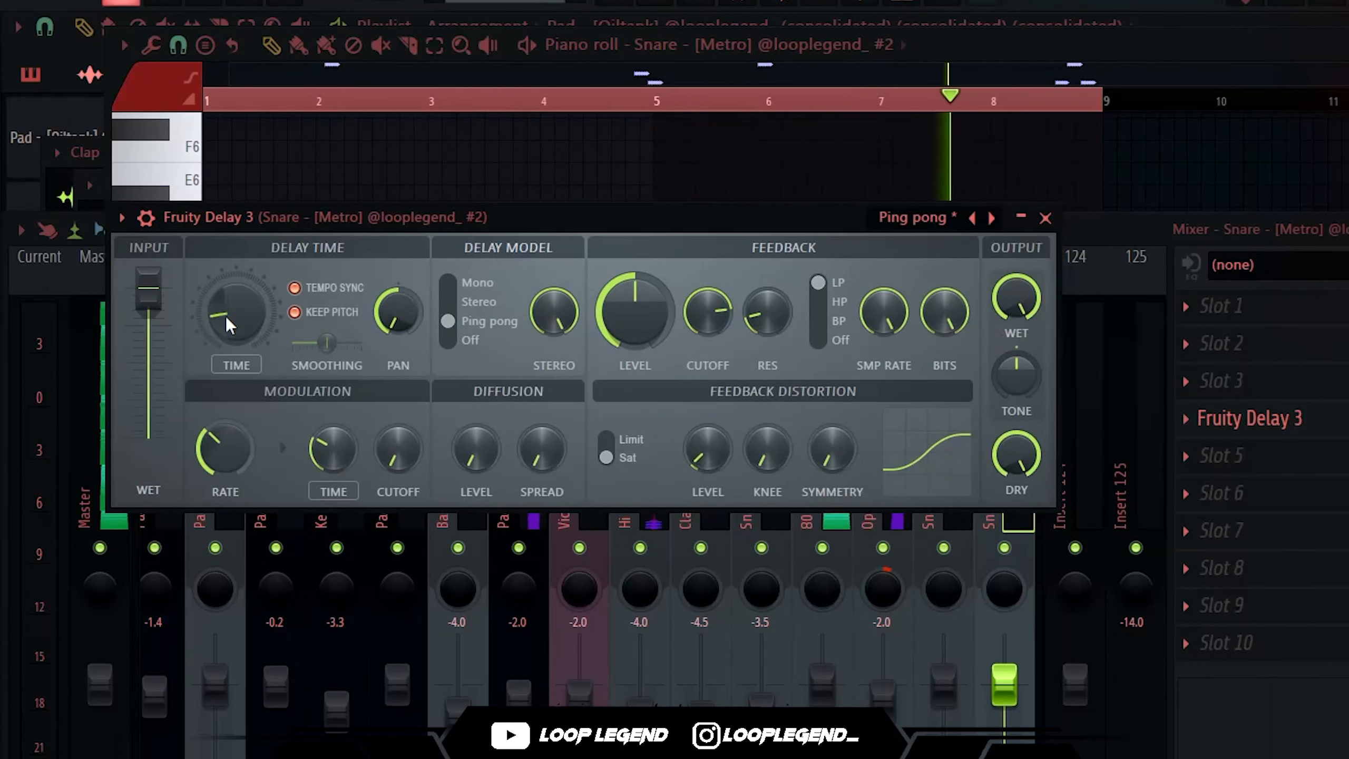
pyautogui.moveTo(721, 223); pyautogui.dragTo(495, 521)
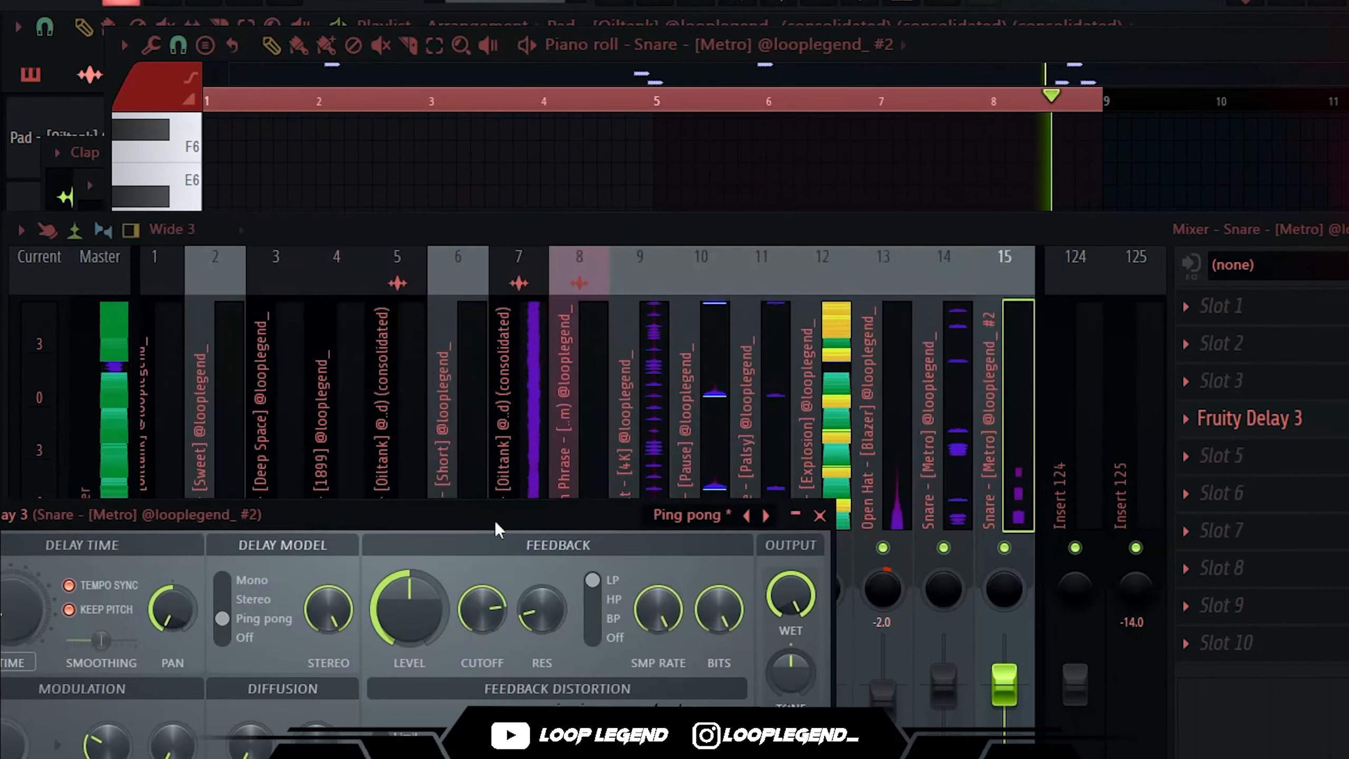
pyautogui.click(944, 548)
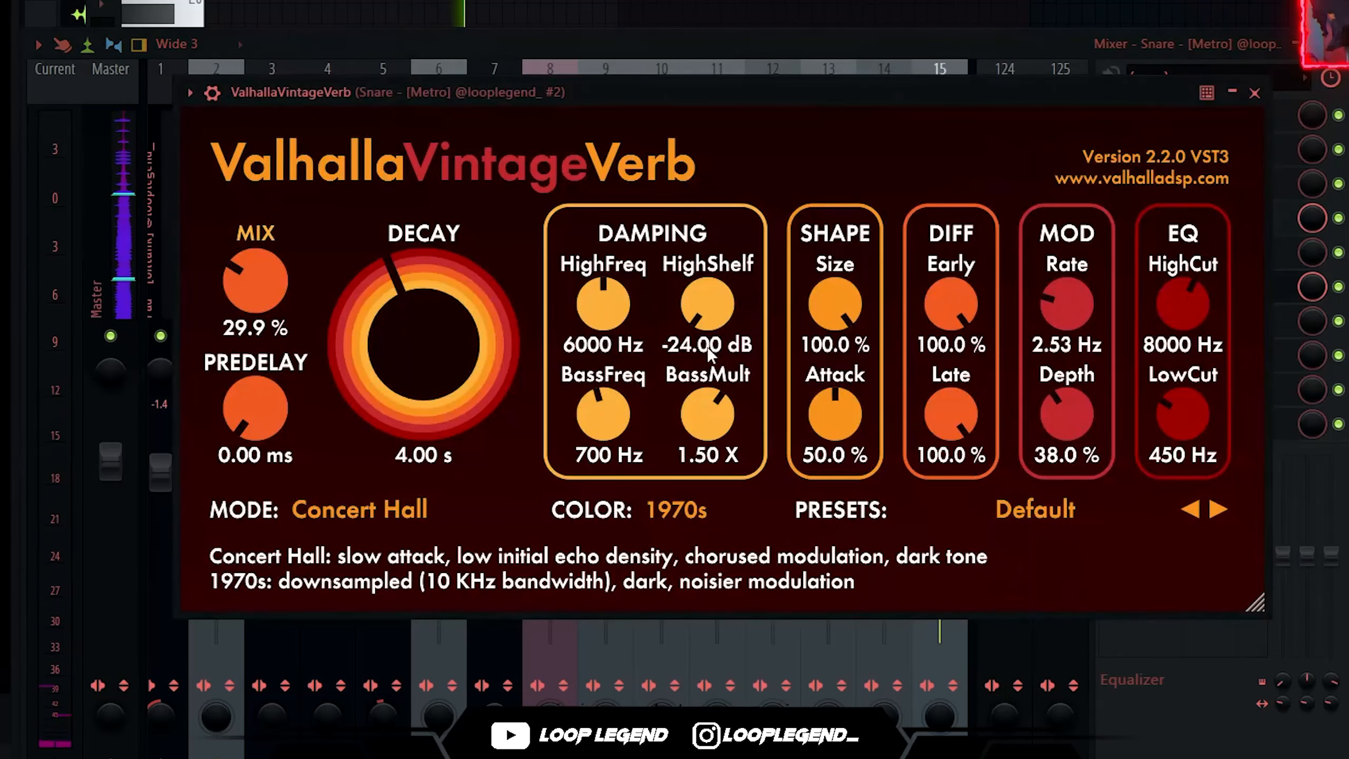
# Set ValhallaVintageVerb on the Snare - [Metro] #2 track to a 22.2 % mix and 6.17 s decay
pyautogui.moveTo(255, 281); pyautogui.dragTo(244, 333)
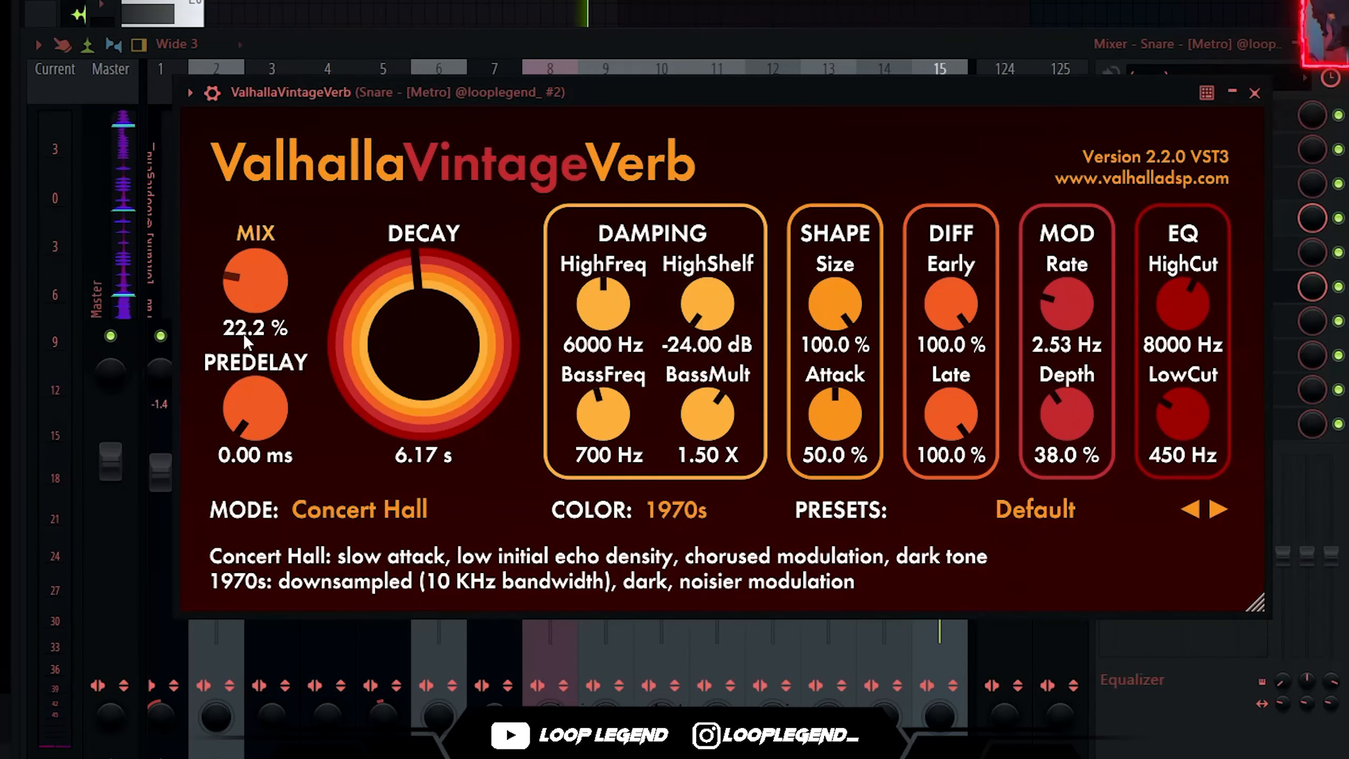
pyautogui.click(1283, 557)
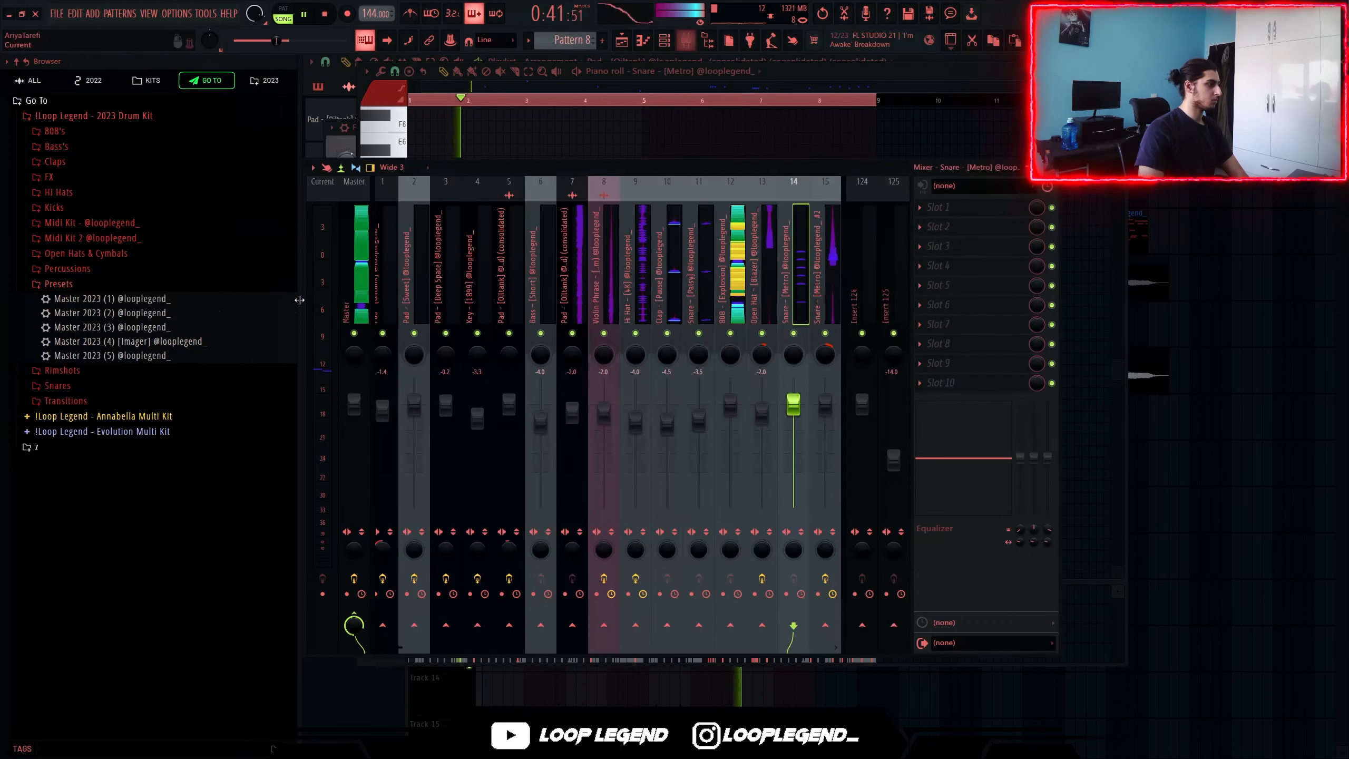
# Apply the Master 2023 (1) preset to the Master mixer track and select the 808 - [Explosion] track
pyautogui.moveTo(222, 299); pyautogui.dragTo(211, 303)
pyautogui.moveTo(351, 262); pyautogui.dragTo(354, 266)
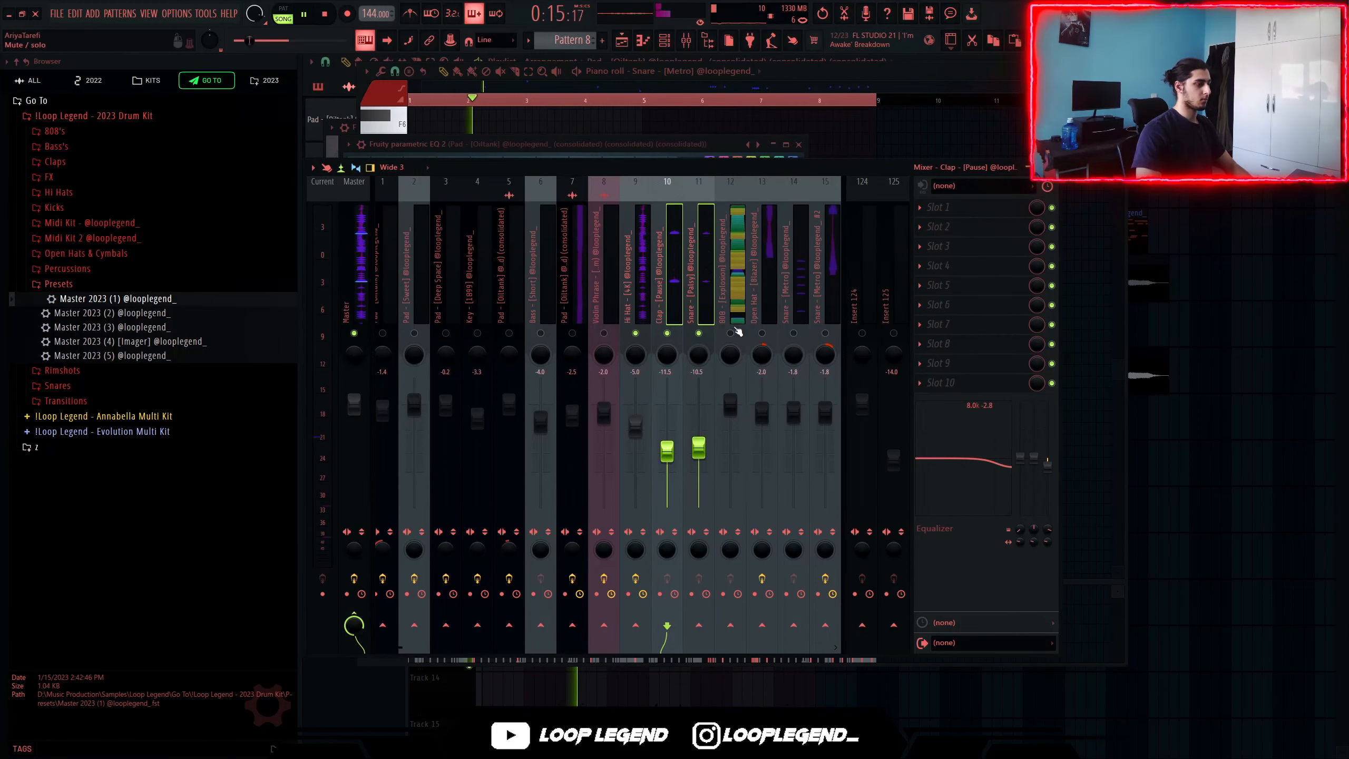
pyautogui.click(739, 278)
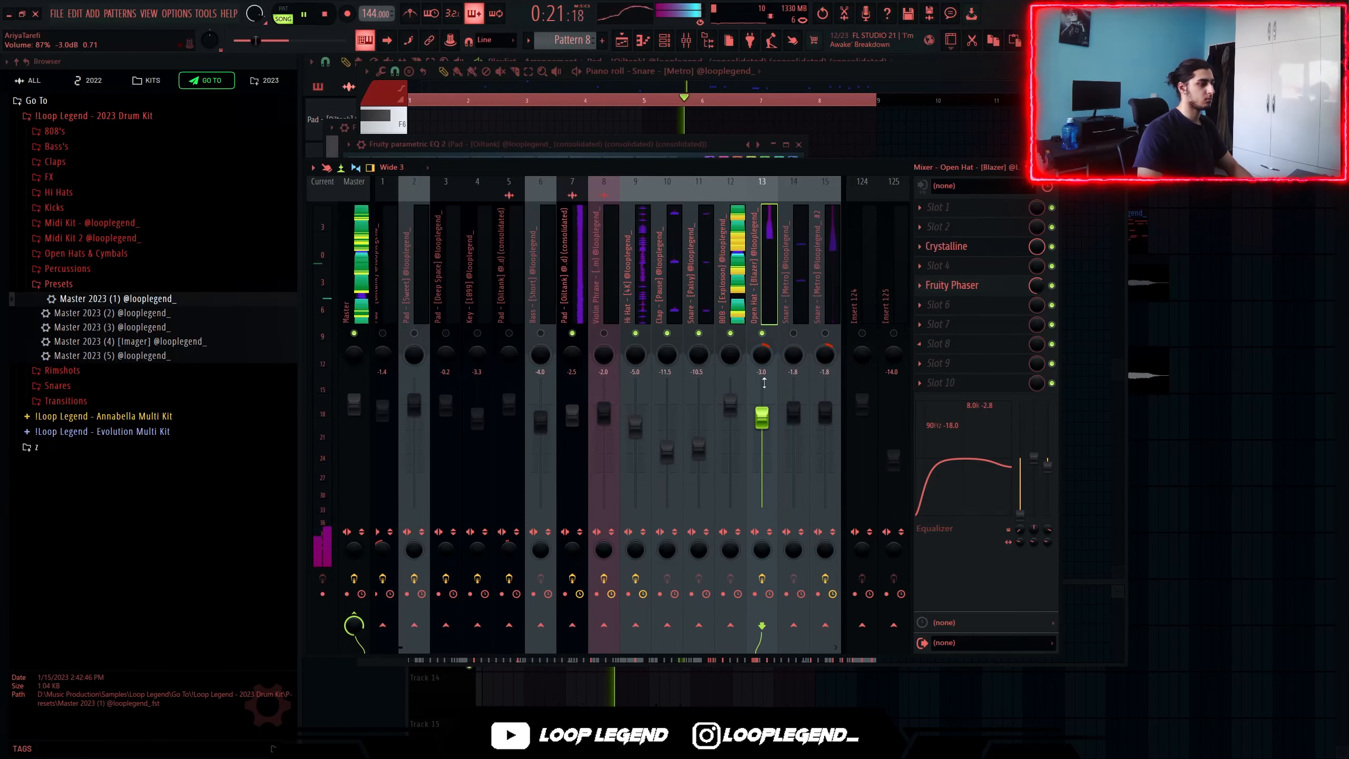
# Cut the high equalizer band of the Snare - [Metro] mixer track to about -2.8, and select the Snare - [Metro] #2 track
pyautogui.moveTo(763, 355); pyautogui.dragTo(766, 365)
pyautogui.click(800, 326)
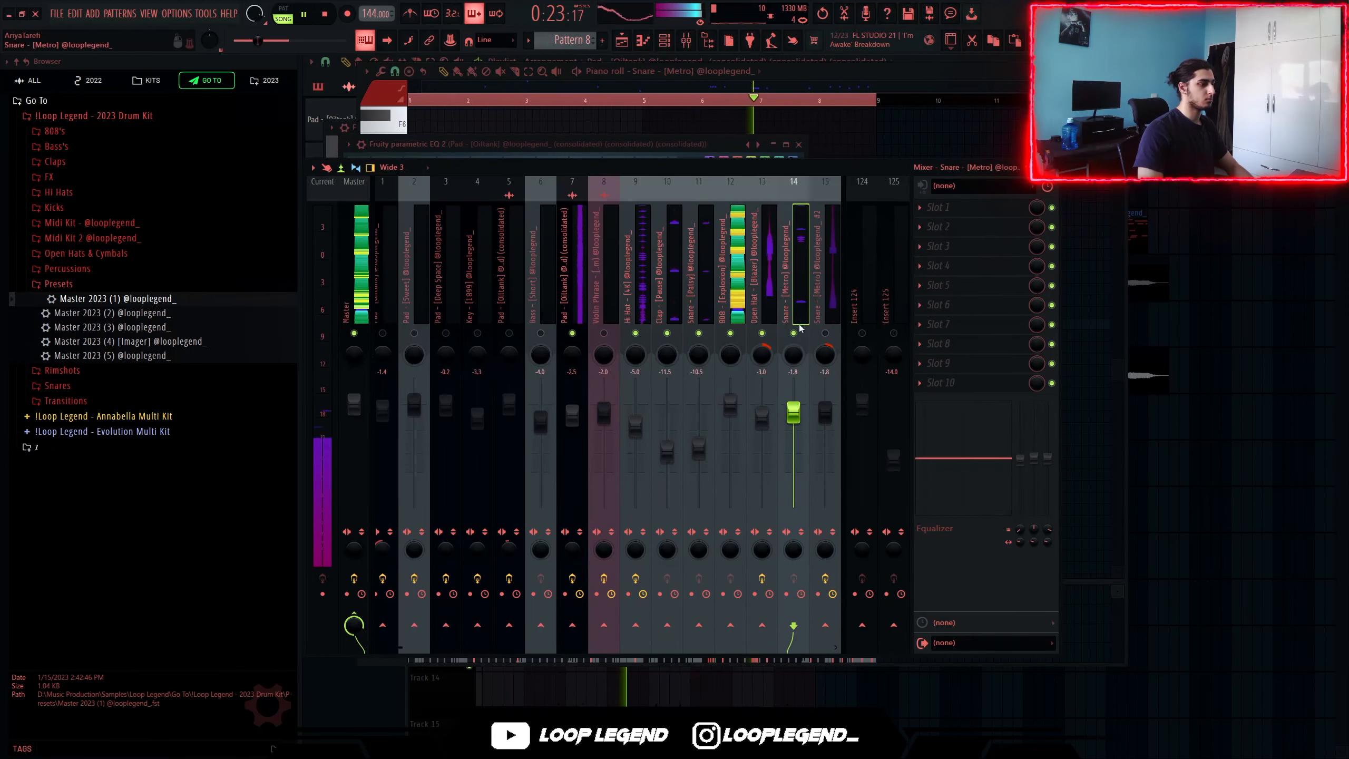
pyautogui.moveTo(1051, 457); pyautogui.dragTo(1049, 465)
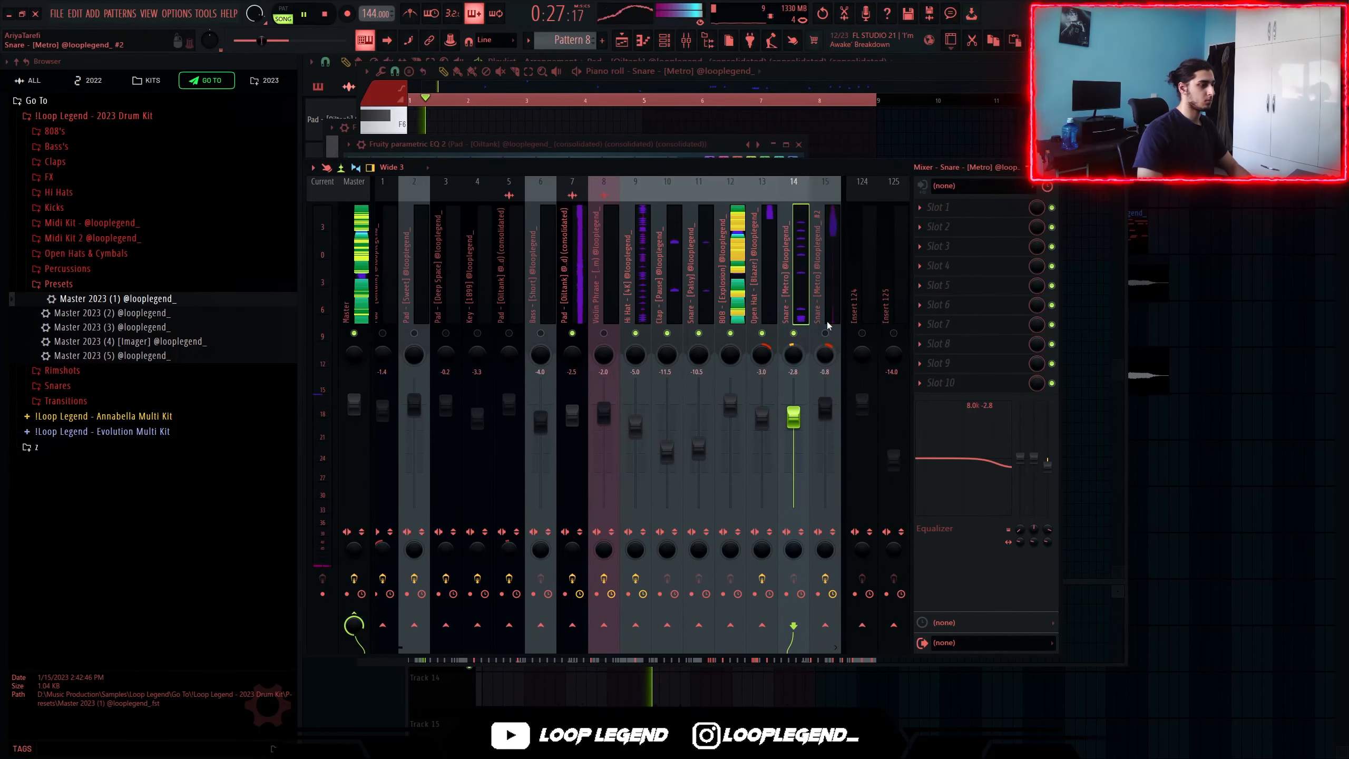
pyautogui.click(828, 324)
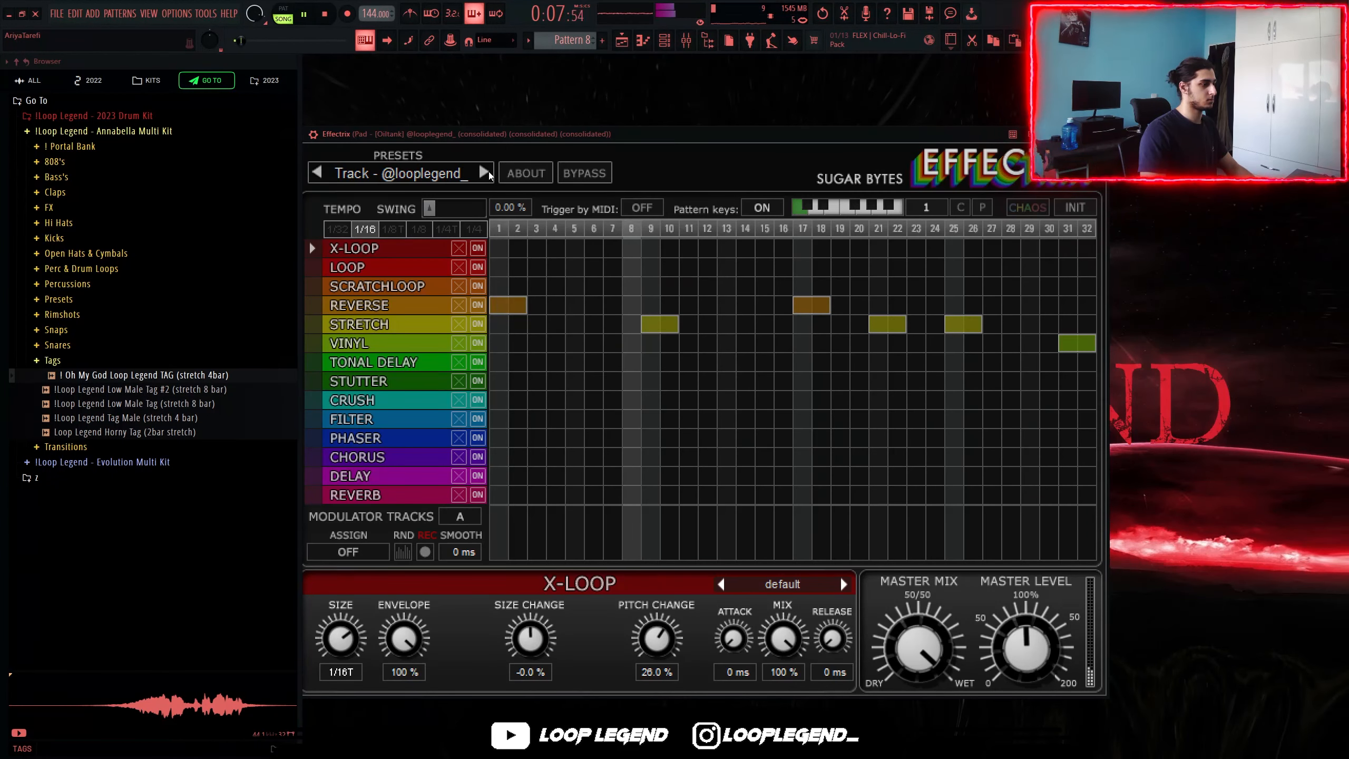
pyautogui.click(488, 171)
pyautogui.moveTo(525, 128); pyautogui.dragTo(536, 116)
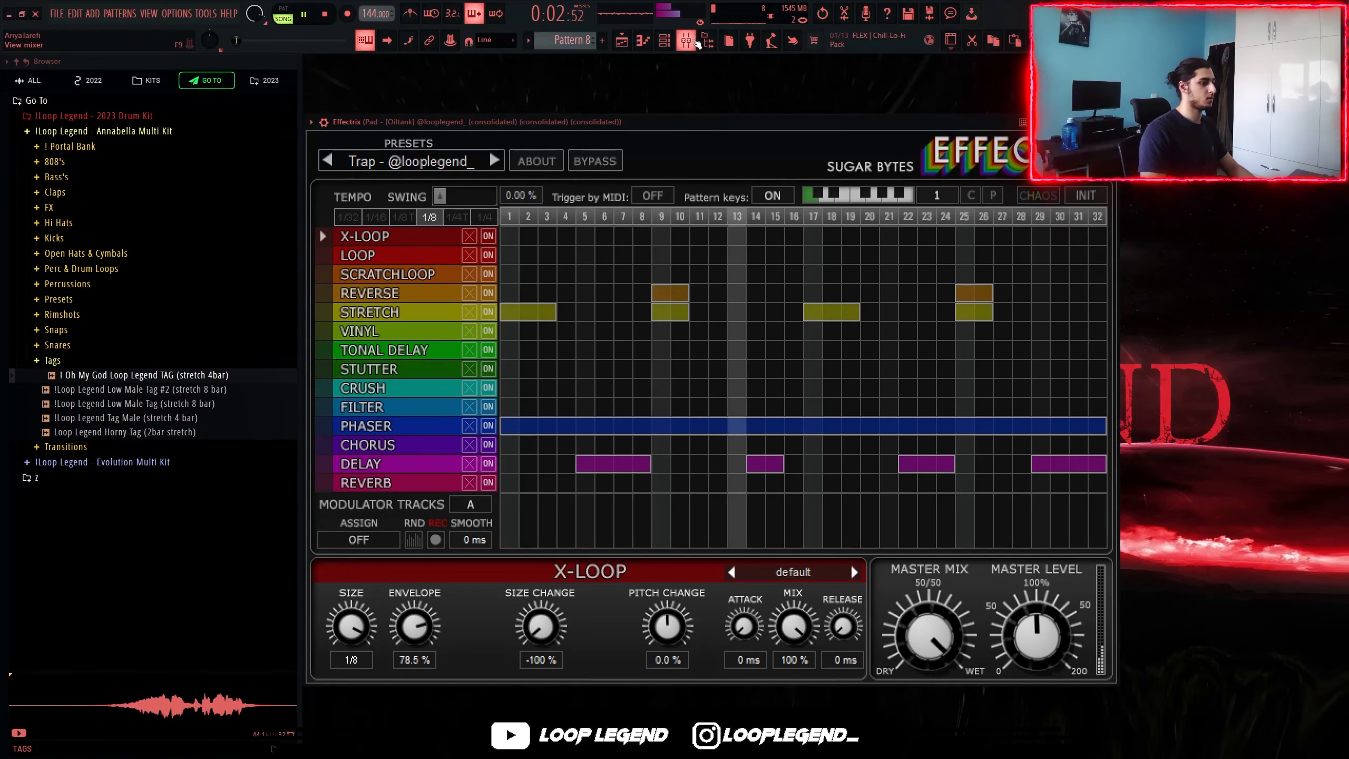
pyautogui.press('space')
# Create an automation clip for the Effectrix mix level on the consolidated Pad - [Oiltank] mixer track and start playback
pyautogui.click(698, 45)
pyautogui.rightClick(1040, 342)
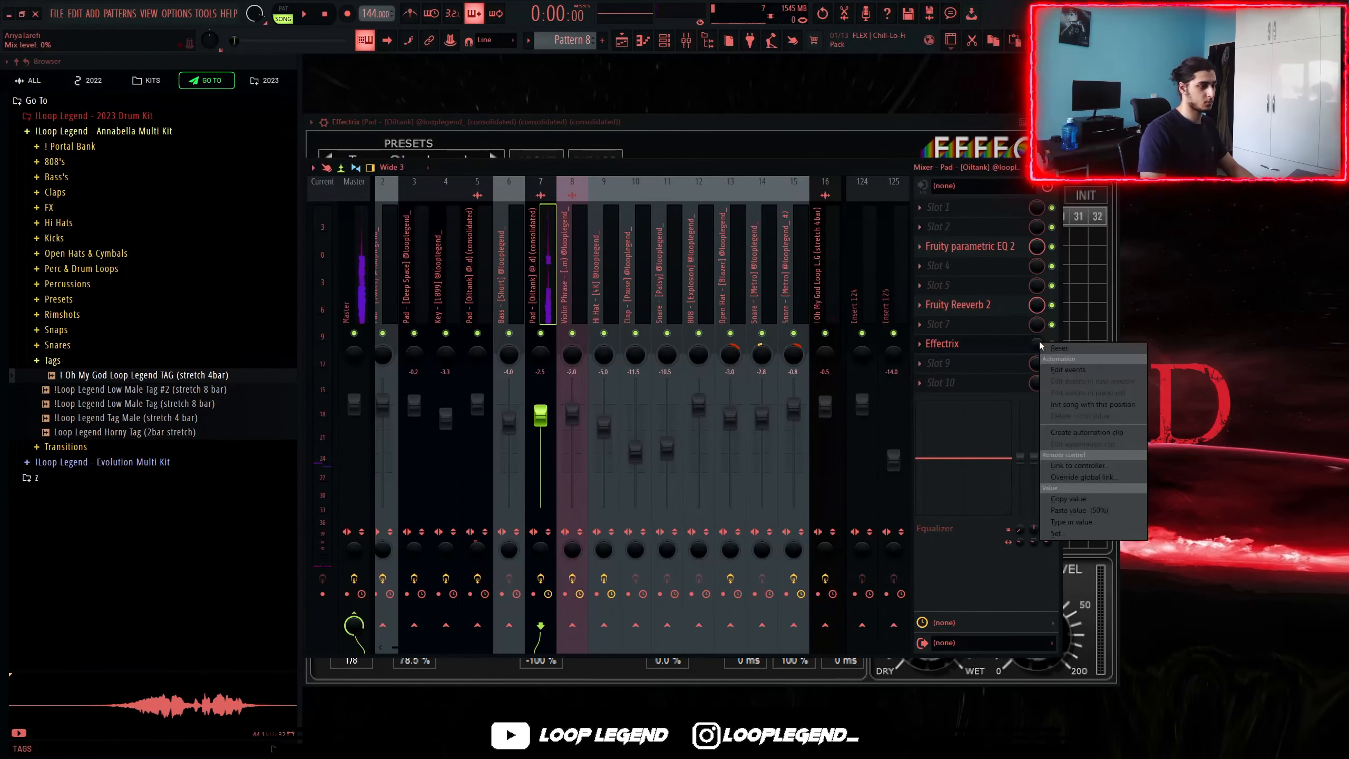
pyautogui.click(1081, 420)
pyautogui.press('space')
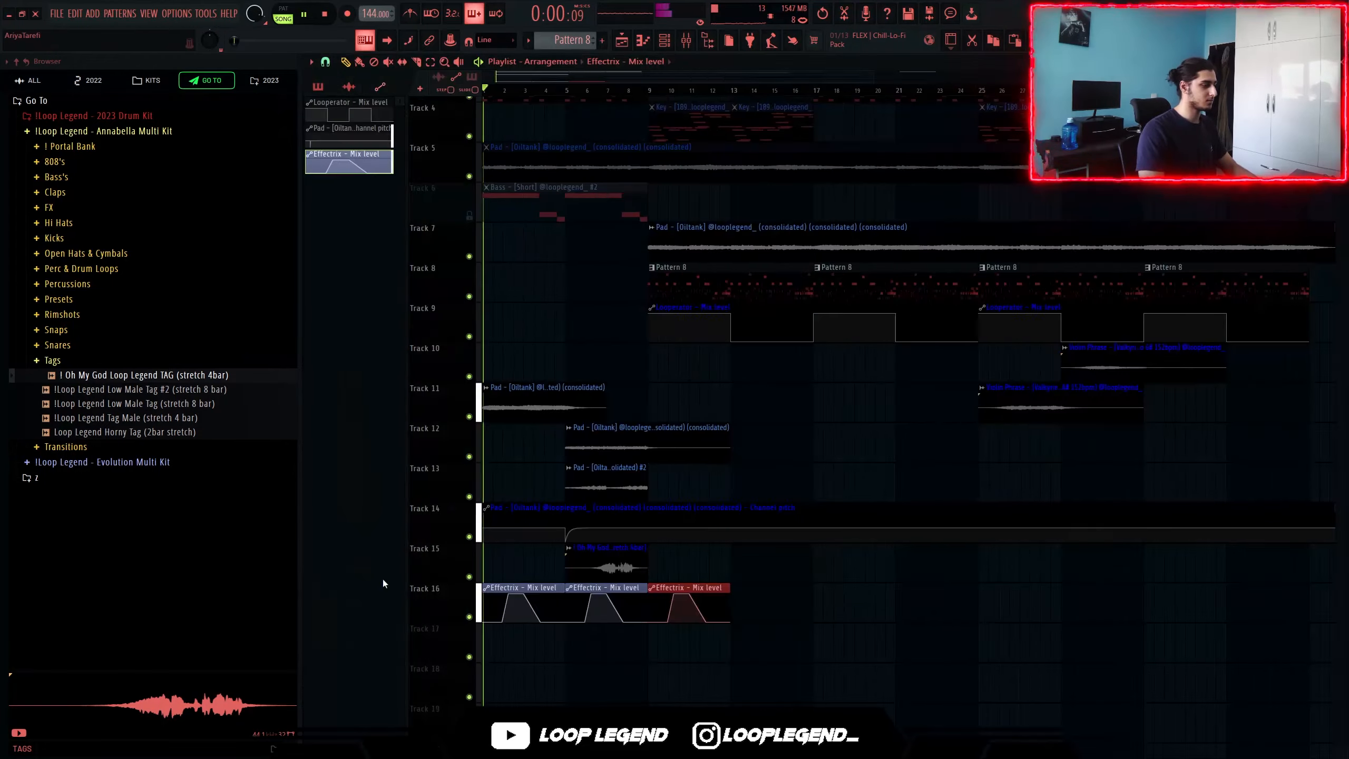
# Recolor the Effectrix - Mix level automation clips on Track 16 with the dark previously used color
pyautogui.scroll(3, 521, 611)
pyautogui.moveTo(553, 619); pyautogui.dragTo(591, 648)
pyautogui.middleClick(602, 583)
pyautogui.click(588, 577)
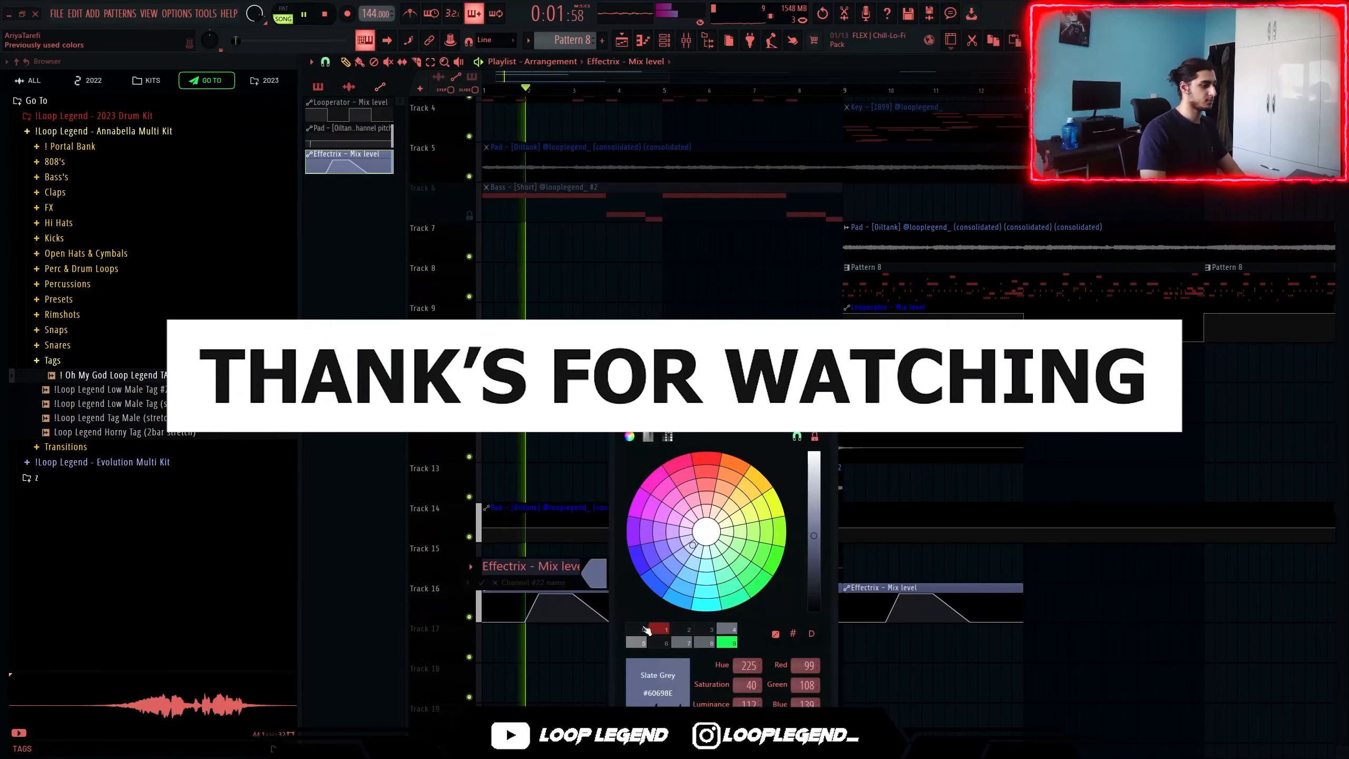
pyautogui.click(647, 629)
pyautogui.click(587, 587)
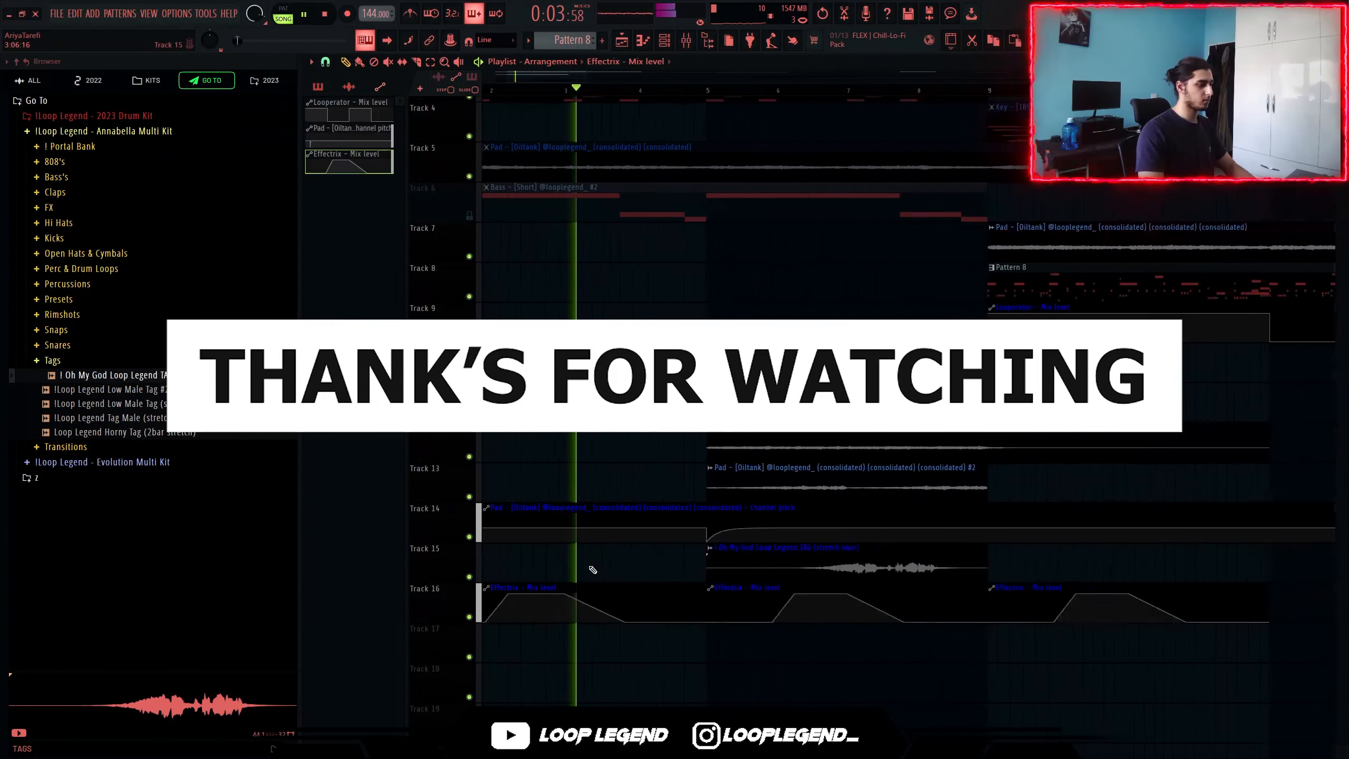